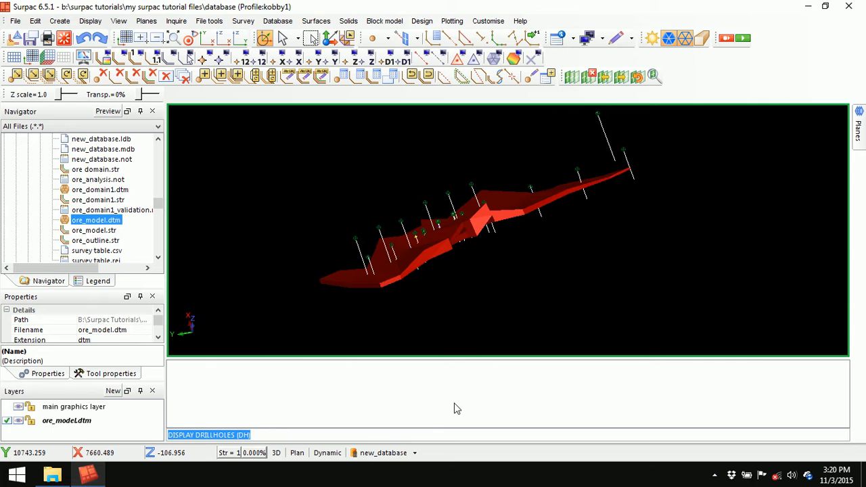
# Hide all displayed drillholes so that only the ore model stays in the view.
pyautogui.moveTo(510, 202); pyautogui.dragTo(510, 216, button='middle')
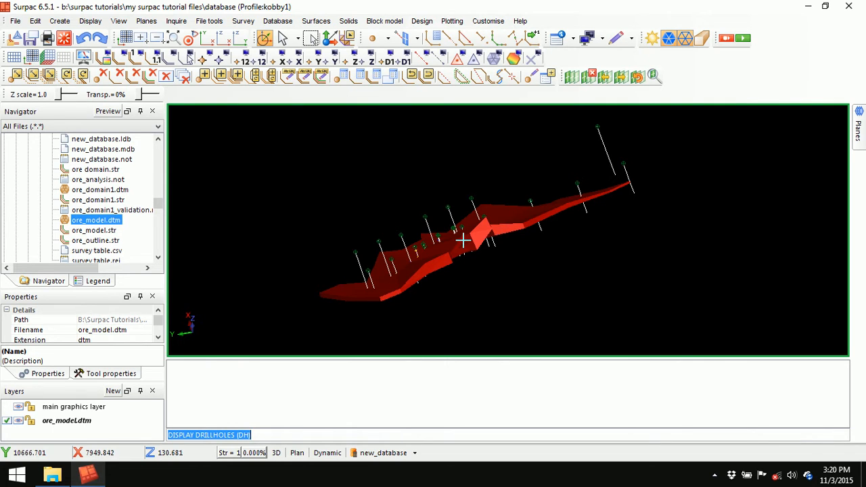
pyautogui.scroll(2, 466, 242)
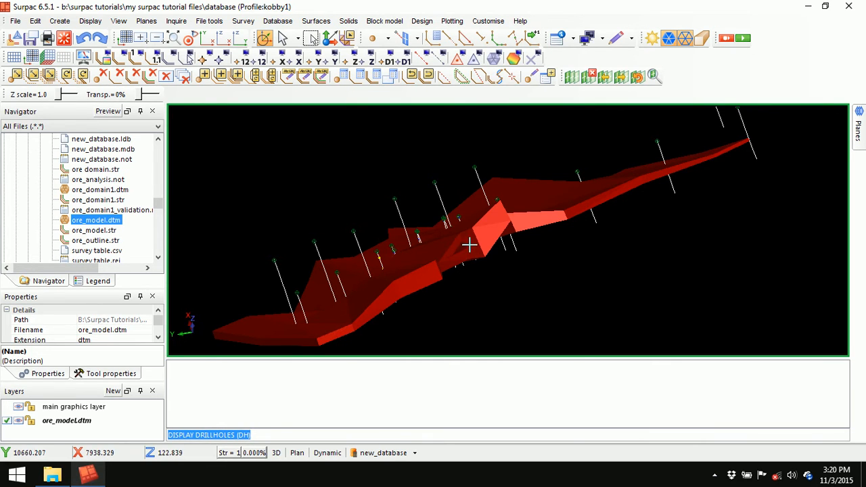
pyautogui.scroll(-3, 469, 244)
pyautogui.click(278, 21)
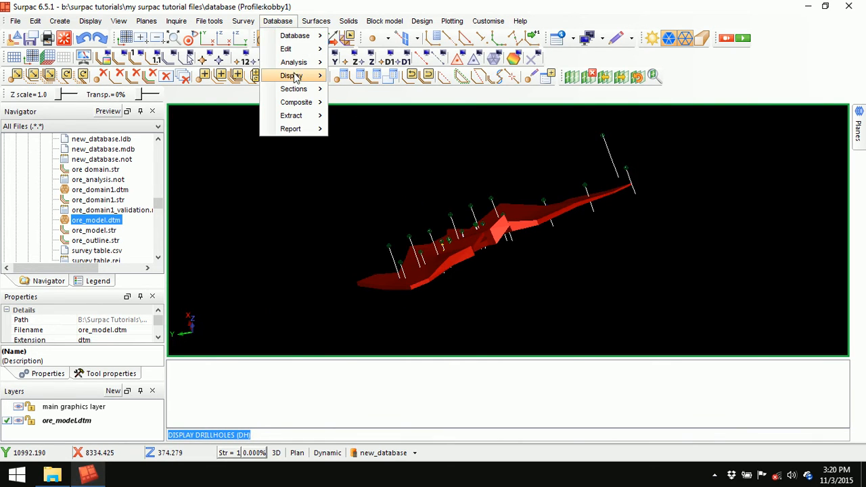
pyautogui.moveTo(293, 75)
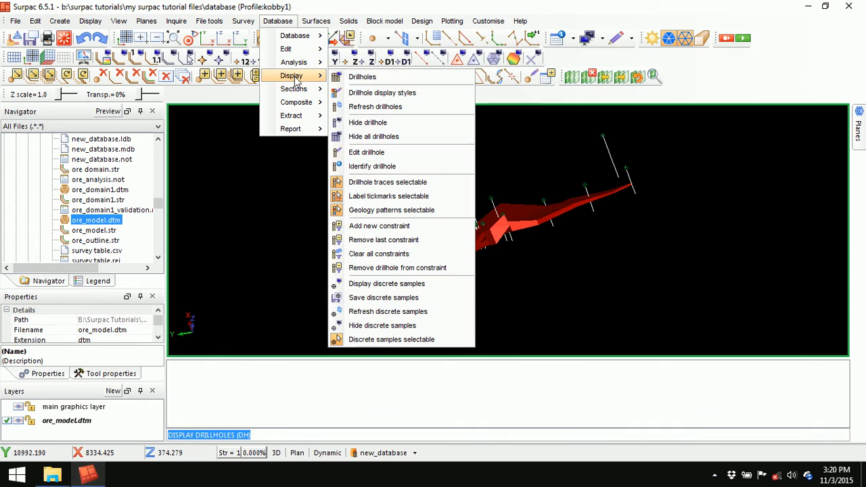
pyautogui.click(391, 137)
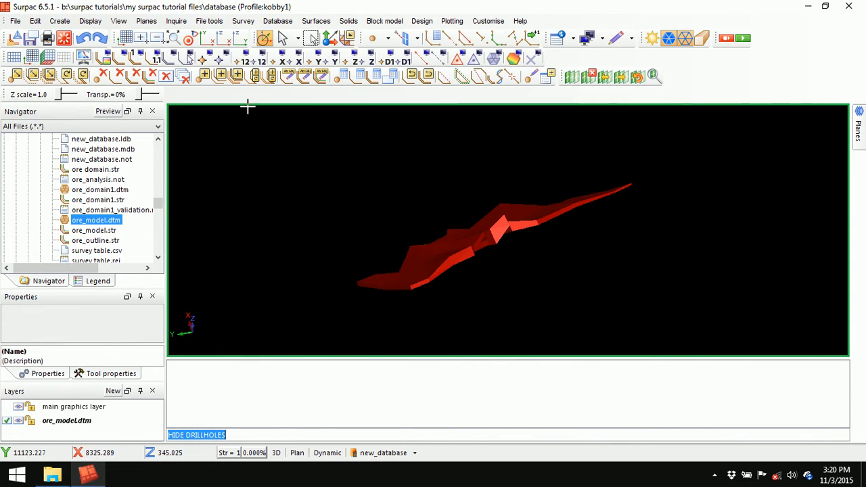
# Draw the ore_model.dtm strings as lines with the faces turned off and examine the section outlines from several angles.
pyautogui.click(120, 57)
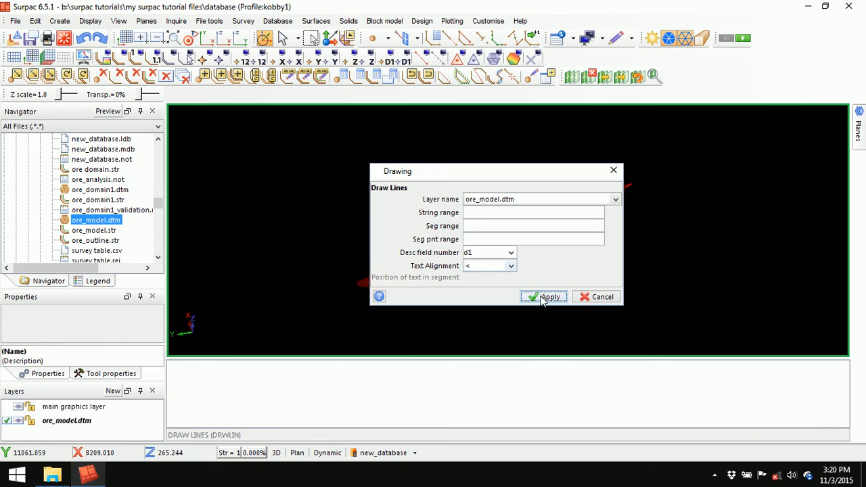
pyautogui.click(542, 297)
pyautogui.moveTo(534, 277)
pyautogui.mouseDown()
pyautogui.moveTo(520, 288)
pyautogui.moveTo(494, 278)
pyautogui.mouseUp()
pyautogui.click(654, 75)
pyautogui.scroll(2, 535, 261)
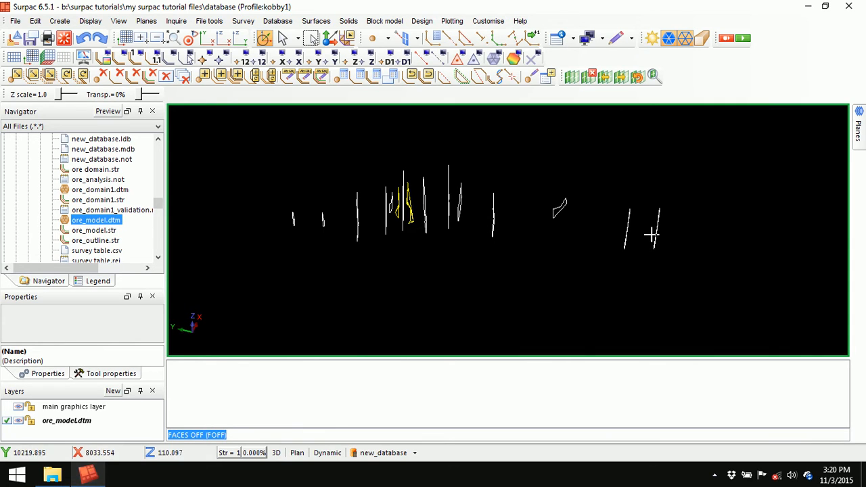
pyautogui.scroll(3, 397, 209)
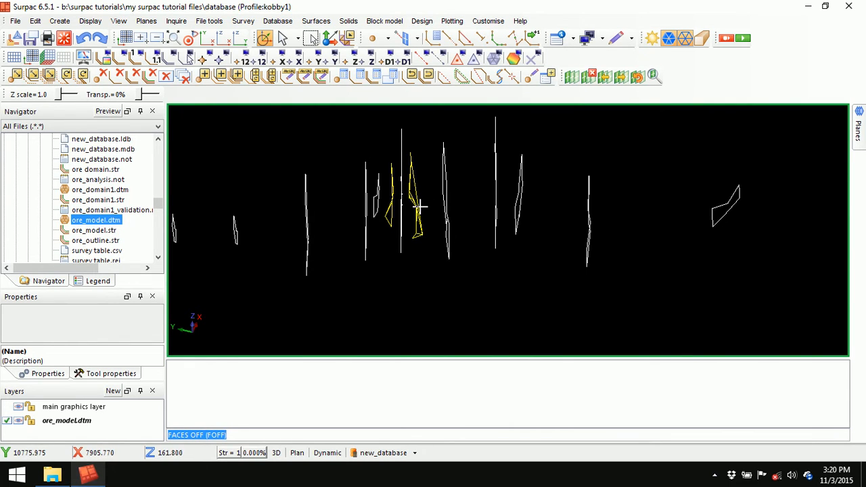
pyautogui.moveTo(429, 286); pyautogui.dragTo(427, 286)
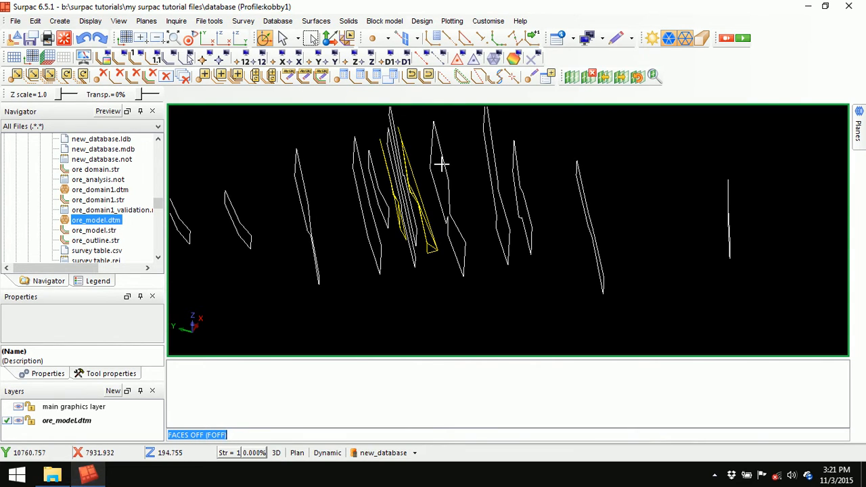
pyautogui.moveTo(404, 267); pyautogui.dragTo(398, 267)
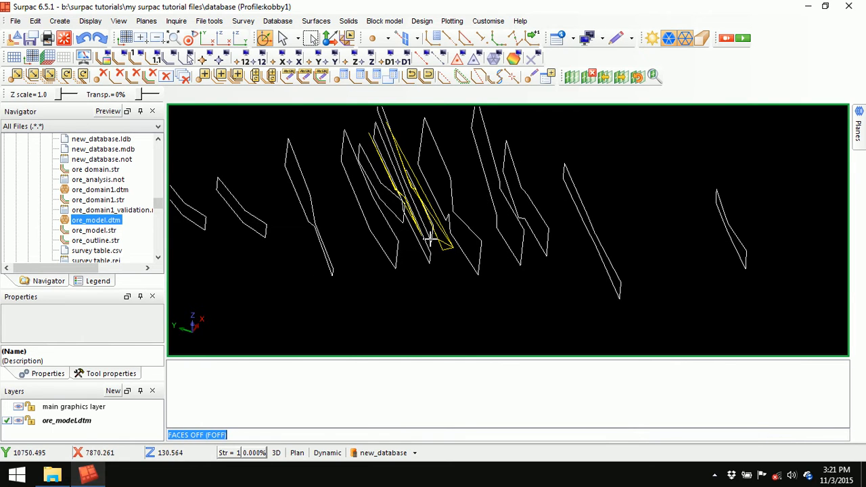
pyautogui.scroll(-2, 541, 230)
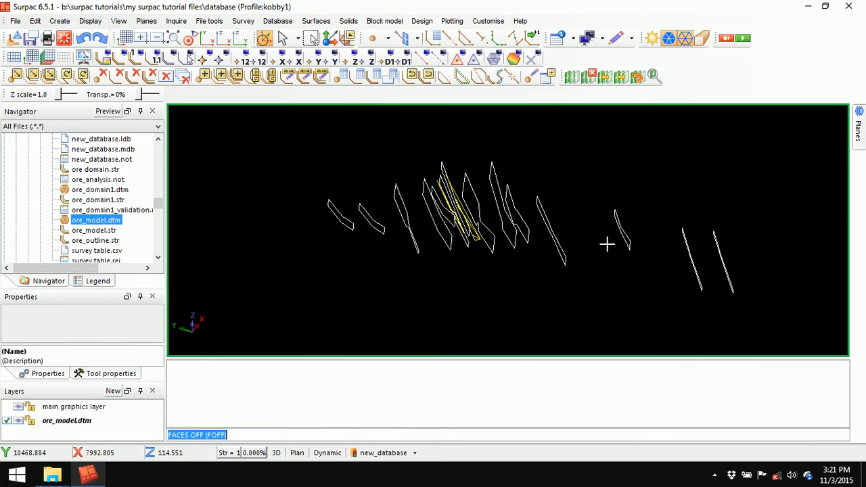
# Clear the graphics, open ore_model.dtm and view the solid in 3D.
pyautogui.click(64, 38)
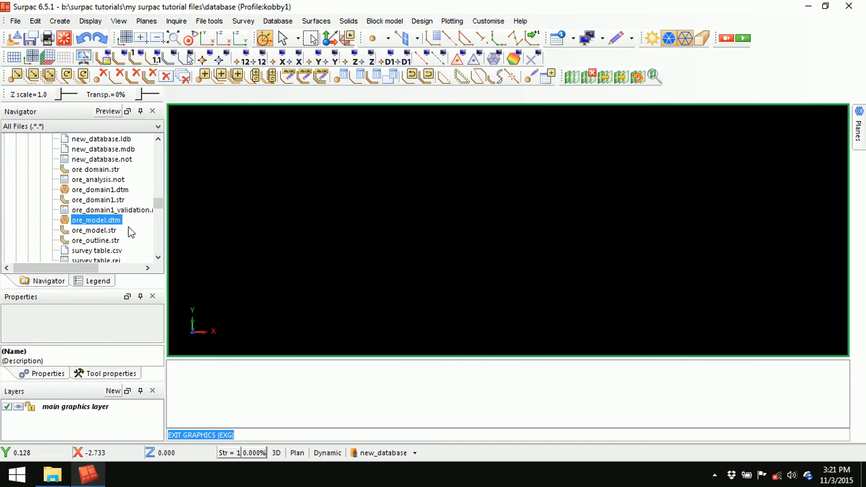
pyautogui.click(94, 222)
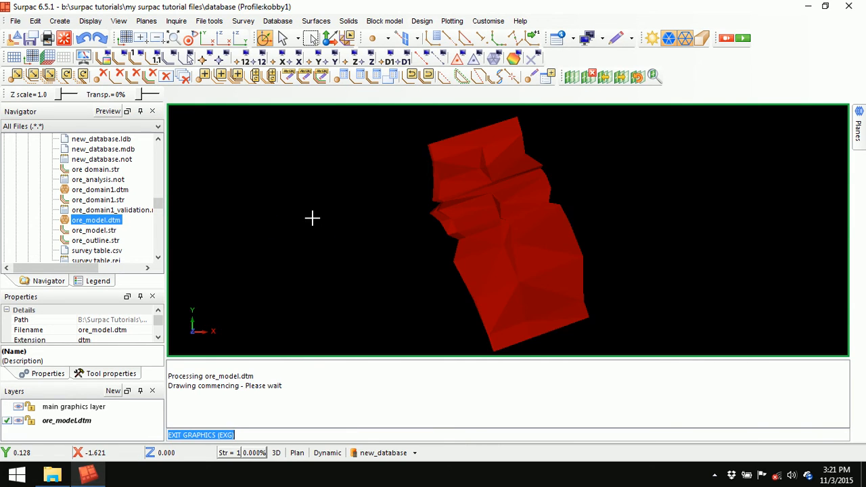
pyautogui.moveTo(312, 218); pyautogui.dragTo(384, 214)
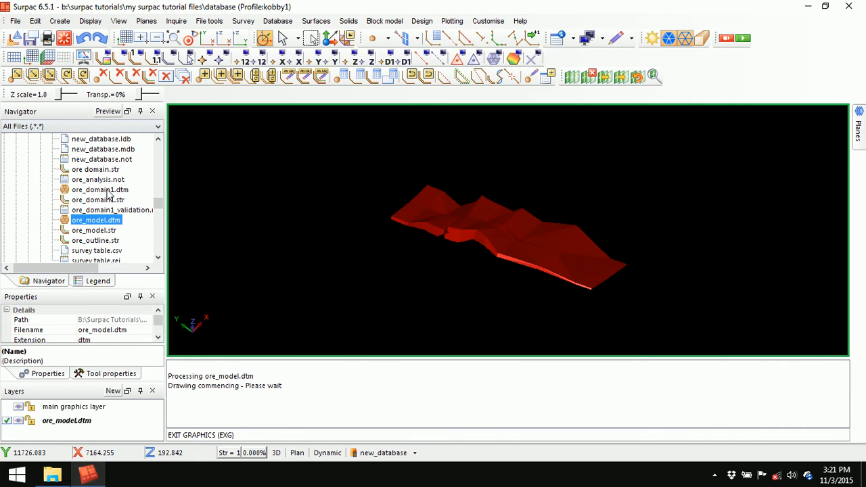
# Open ore_domain1.dtm in place of the current model and display the drillholes using the assay table, without adding a constraint.
pyautogui.moveTo(108, 193); pyautogui.dragTo(329, 212)
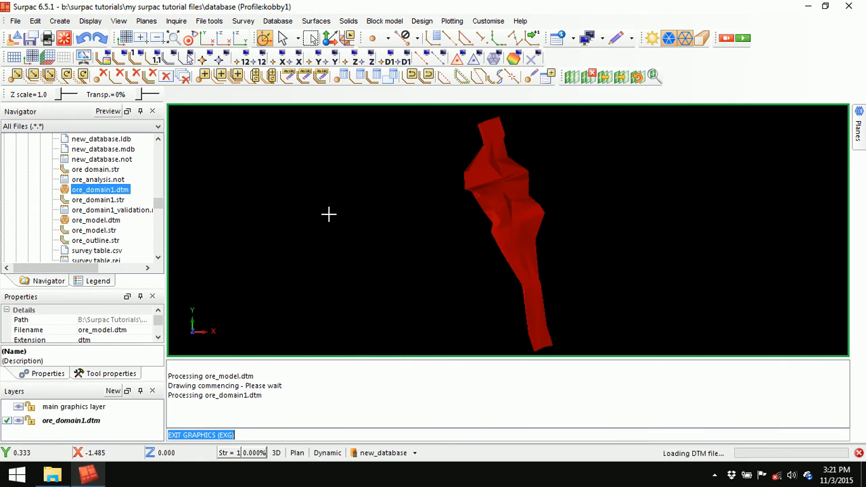
pyautogui.moveTo(359, 258); pyautogui.dragTo(419, 251)
pyautogui.click(383, 453)
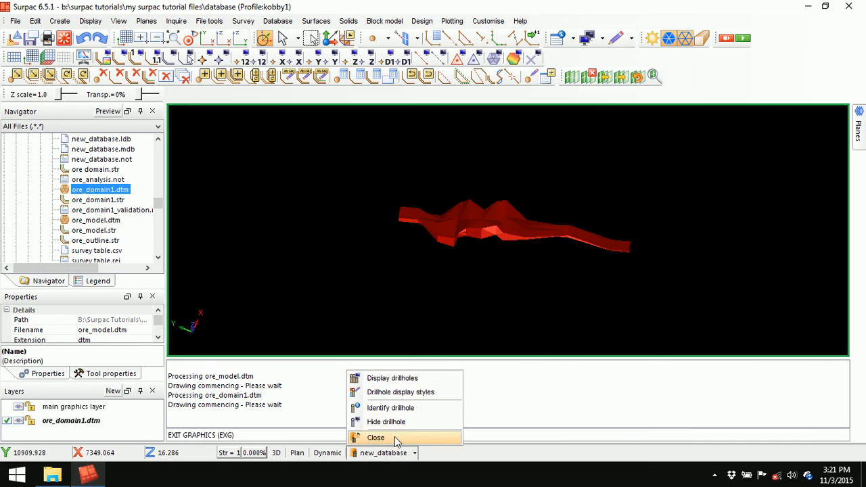
pyautogui.click(406, 379)
pyautogui.click(390, 202)
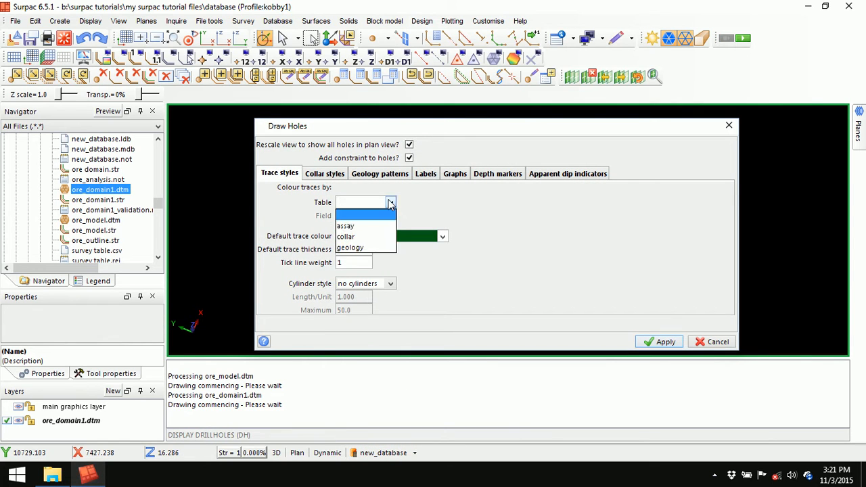
pyautogui.click(380, 230)
pyautogui.click(409, 158)
pyautogui.click(666, 342)
pyautogui.rightClick(514, 373)
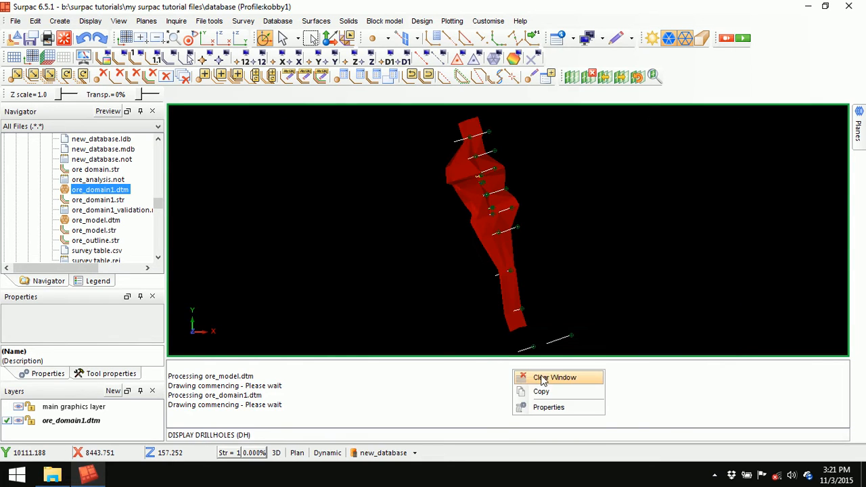
pyautogui.click(545, 379)
# Add ore_model.dtm as a layer over ore_domain1.dtm and toggle its visibility repeatedly to compare the two models.
pyautogui.moveTo(100, 220)
pyautogui.mouseDown()
pyautogui.moveTo(309, 219)
pyautogui.moveTo(309, 234)
pyautogui.mouseUp()
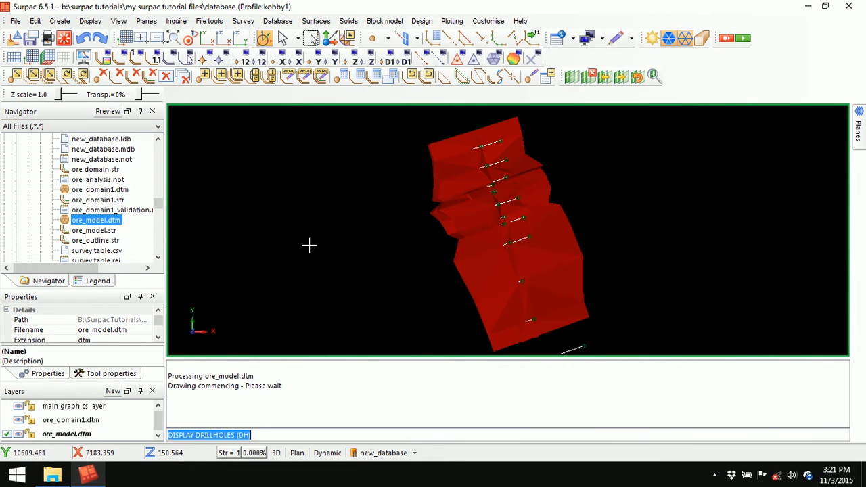
pyautogui.click(18, 434)
pyautogui.click(19, 434)
pyautogui.click(18, 433)
pyautogui.click(18, 434)
pyautogui.click(18, 434)
pyautogui.click(18, 433)
pyautogui.click(19, 434)
pyautogui.click(18, 434)
pyautogui.click(18, 433)
pyautogui.click(19, 434)
pyautogui.rightClick(457, 384)
pyautogui.click(509, 391)
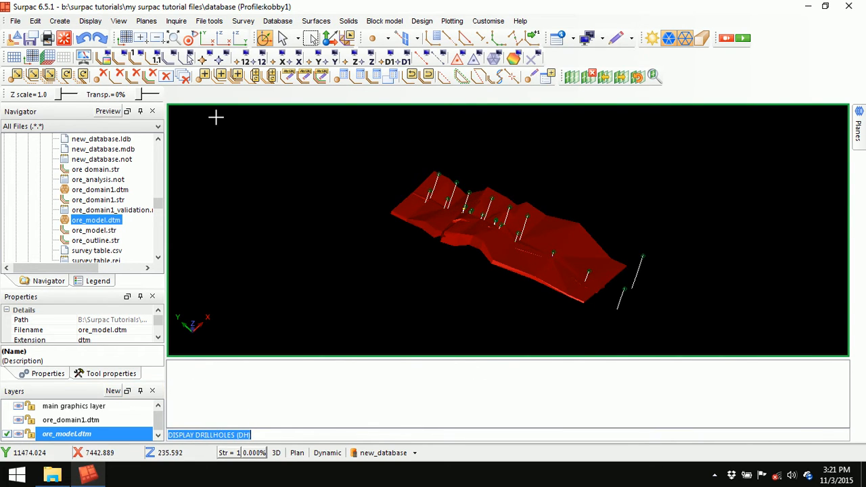
# Clear the graphics and display the drillholes with traces coloured by the geology table's redox field, without adding a constraint.
pyautogui.click(64, 38)
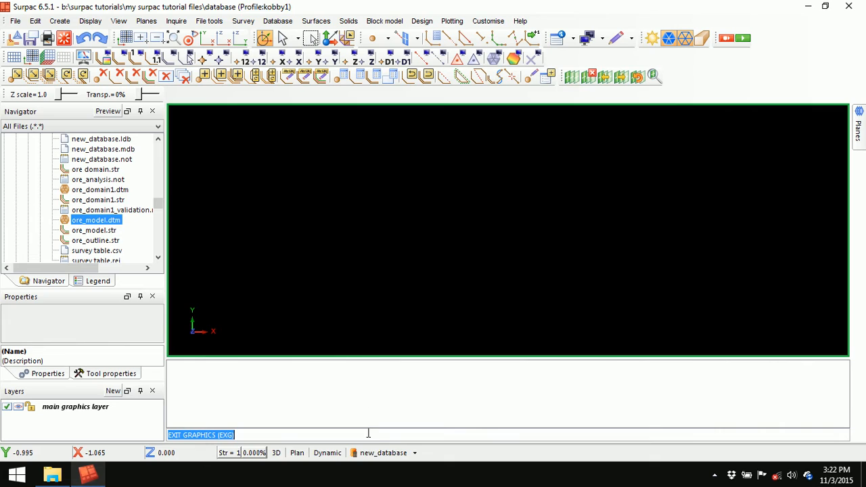
pyautogui.click(383, 454)
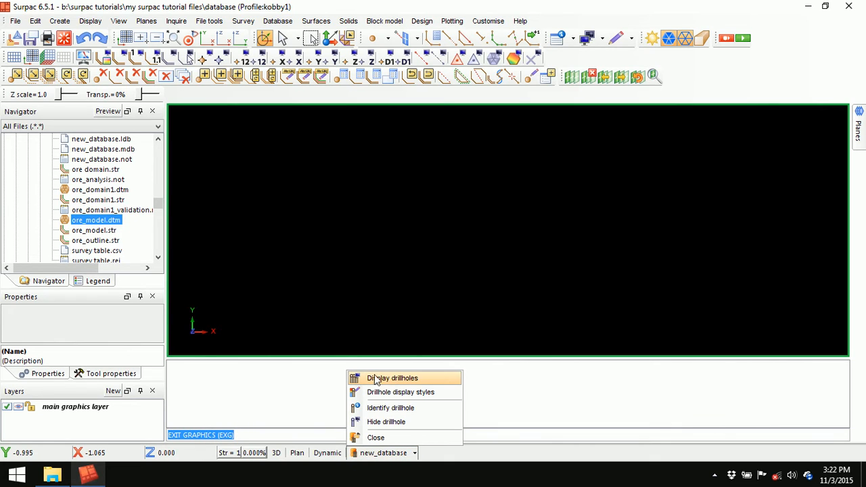
pyautogui.click(406, 379)
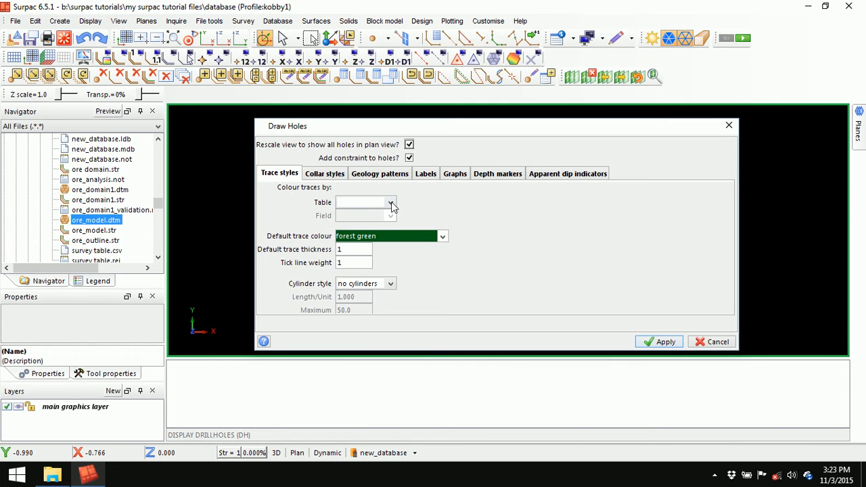
pyautogui.click(391, 203)
pyautogui.click(377, 248)
pyautogui.click(390, 216)
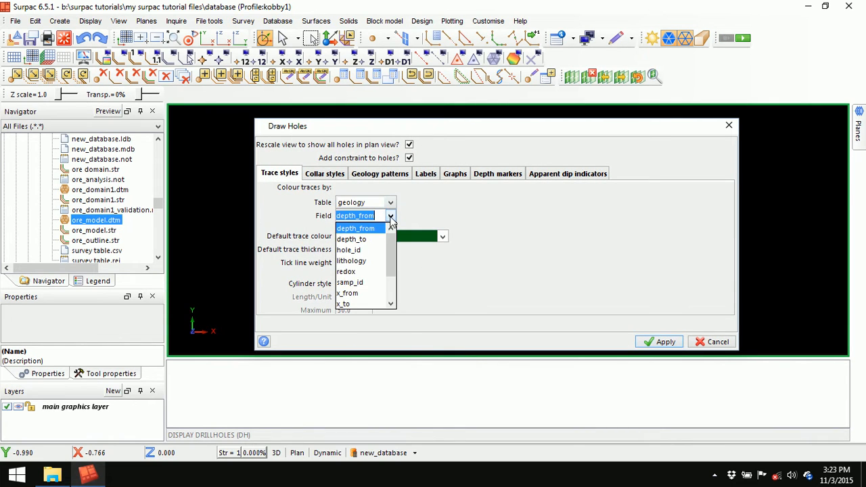
pyautogui.scroll(-1, 389, 252)
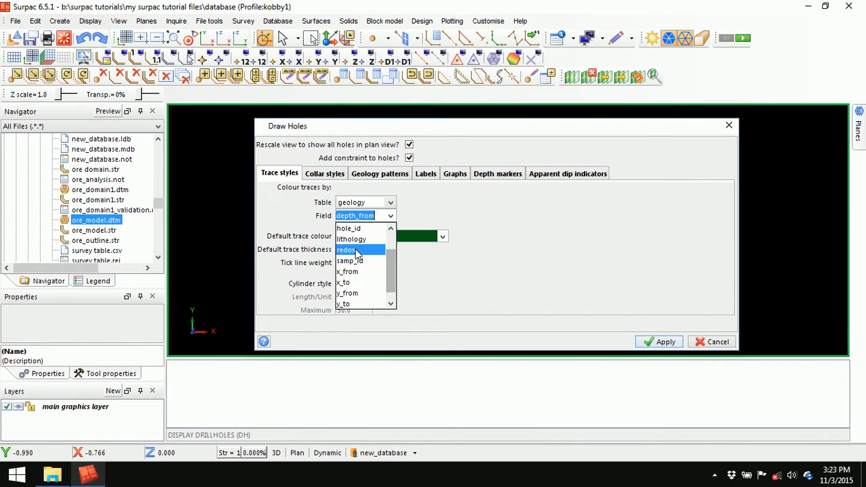
pyautogui.click(357, 250)
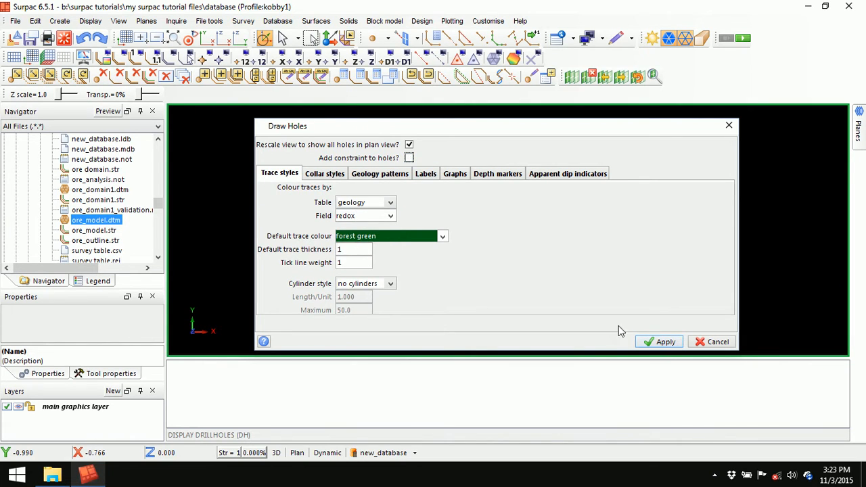
pyautogui.click(660, 342)
pyautogui.moveTo(477, 176); pyautogui.dragTo(480, 217, button='middle')
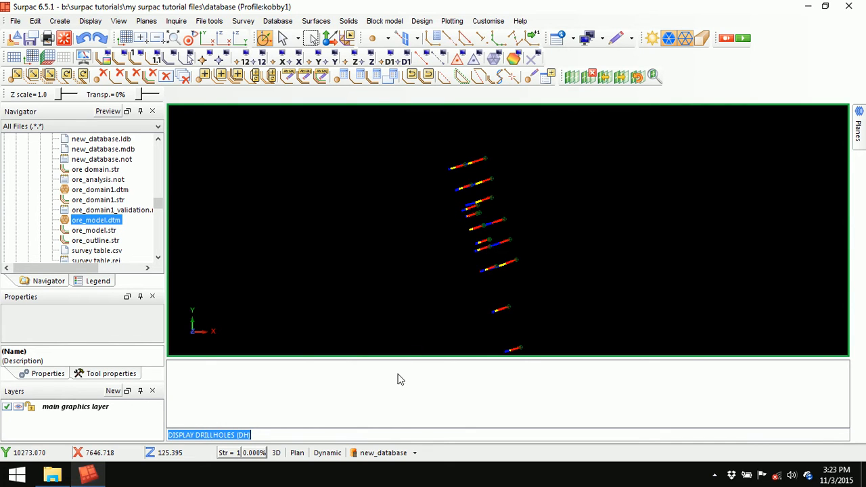
# Review the drillhole display styles of the geology redox codes COX, FR and SOX against the drillhole traces.
pyautogui.click(391, 454)
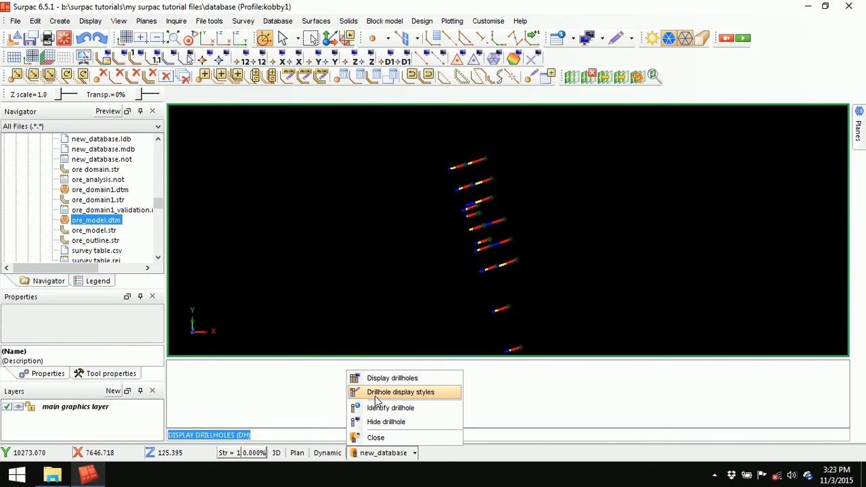
pyautogui.click(411, 392)
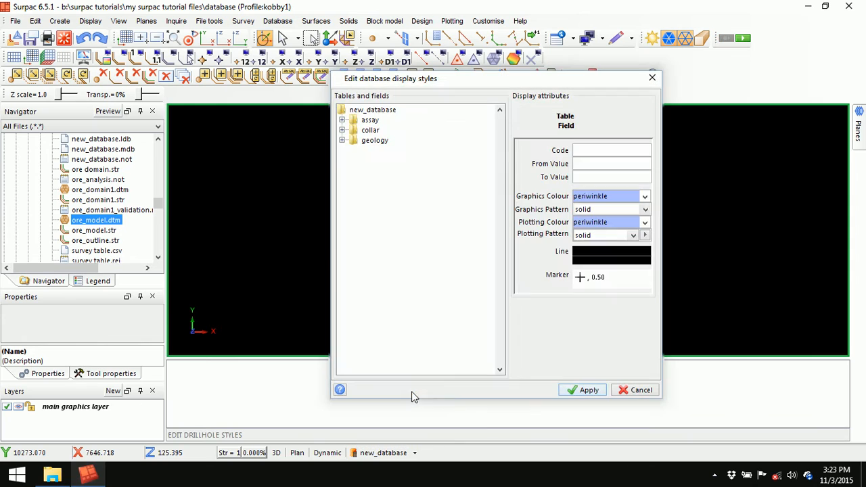
pyautogui.doubleClick(375, 141)
pyautogui.doubleClick(383, 192)
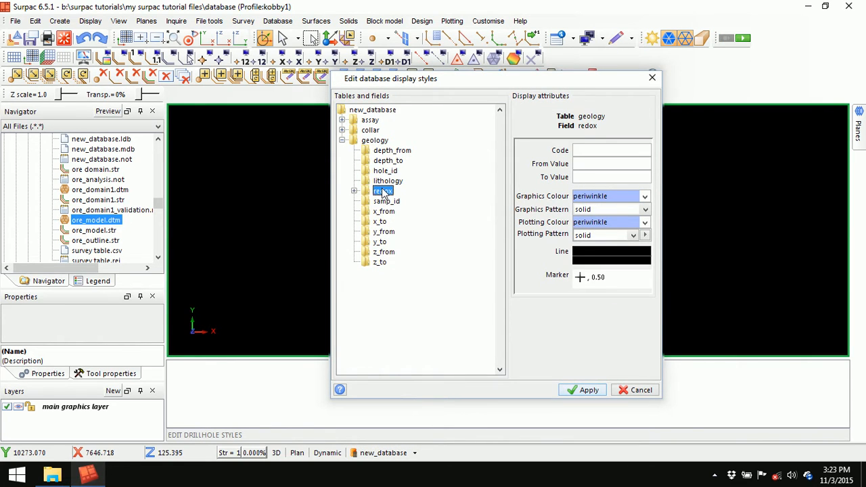
pyautogui.moveTo(479, 80); pyautogui.dragTo(472, 229)
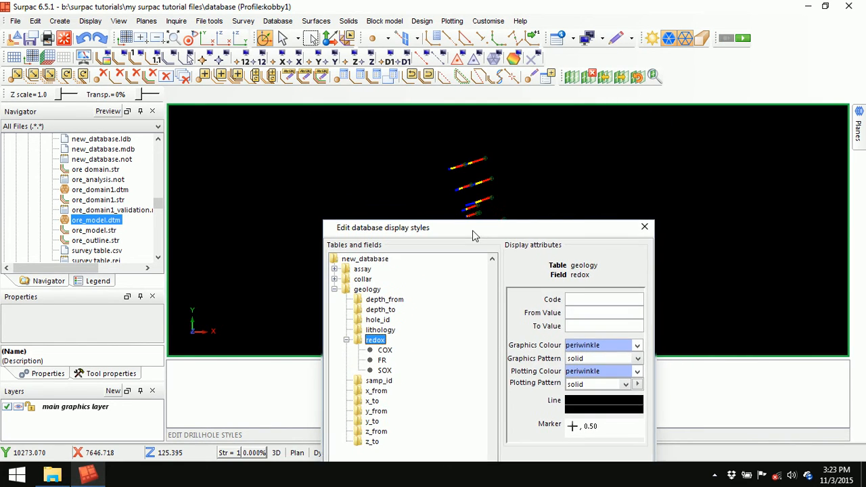
pyautogui.click(384, 350)
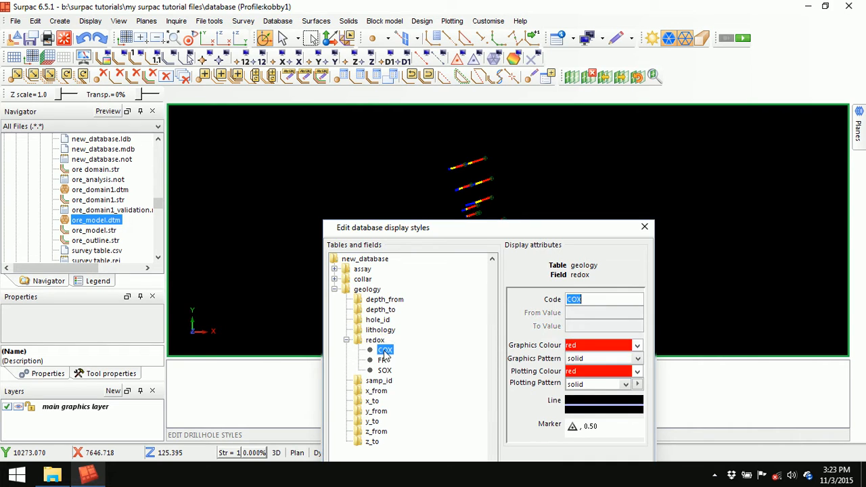
pyautogui.click(576, 345)
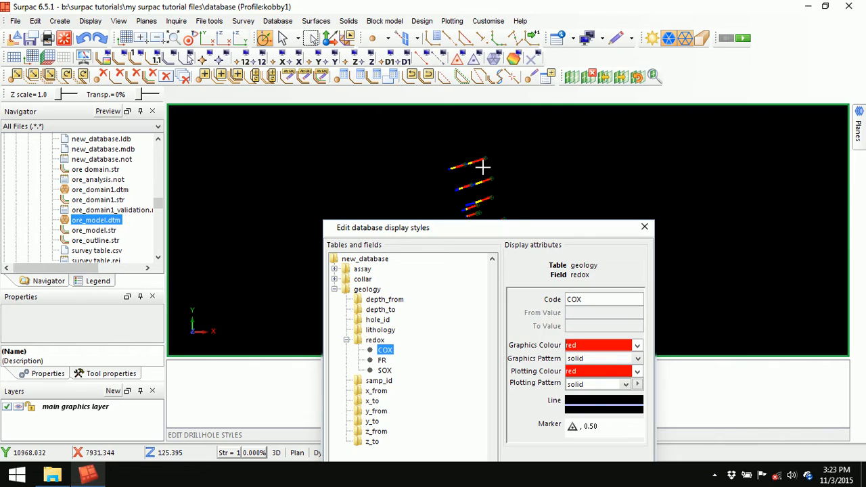
pyautogui.click(382, 361)
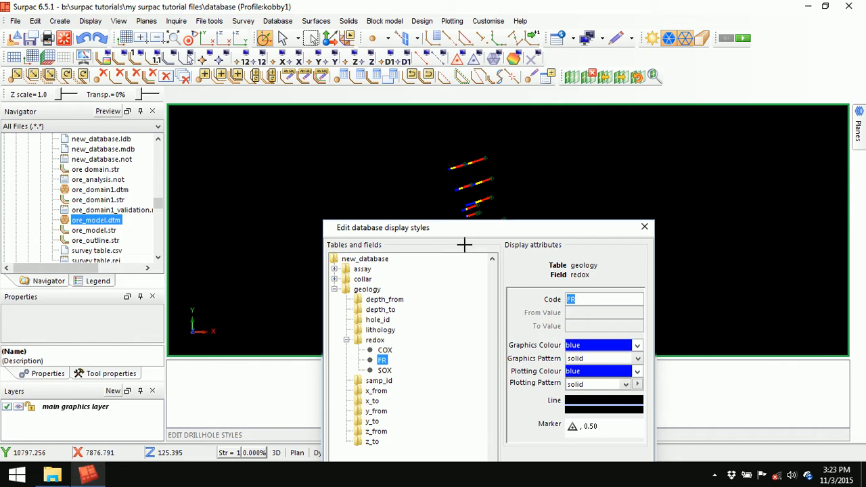
pyautogui.click(384, 370)
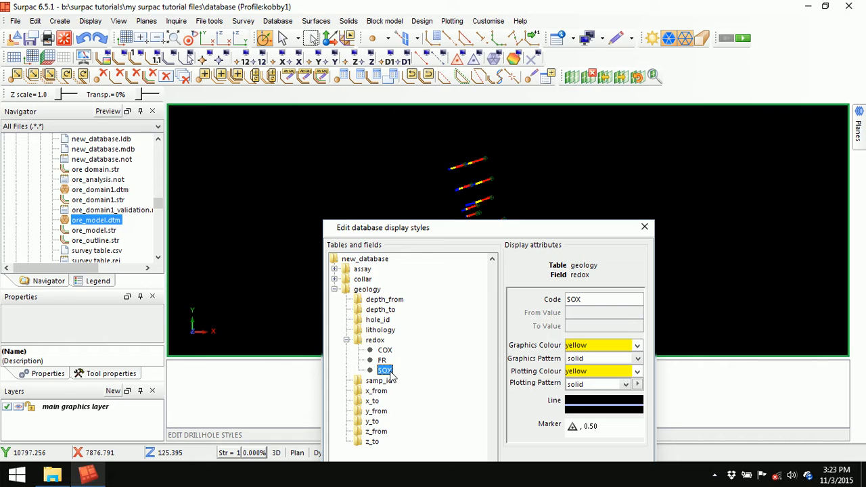
# Close the display style editor and examine the redox-coloured drillhole traces from an oblique 3D view.
pyautogui.click(644, 225)
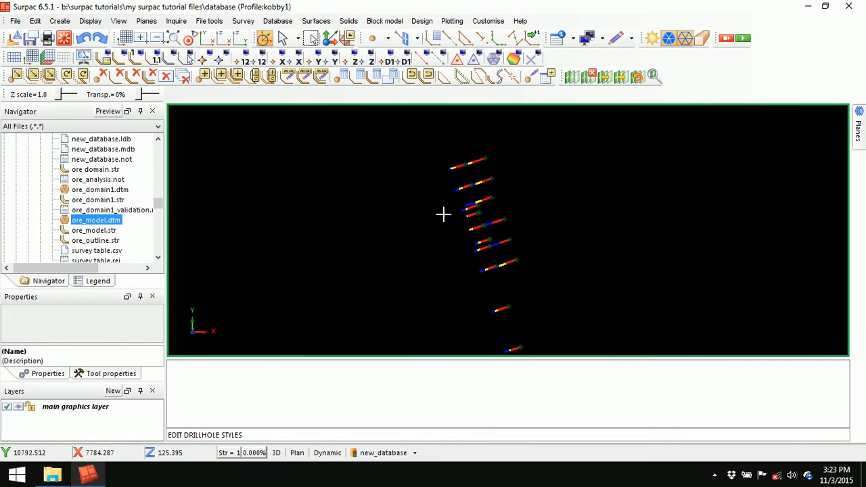
pyautogui.moveTo(429, 212); pyautogui.dragTo(453, 180)
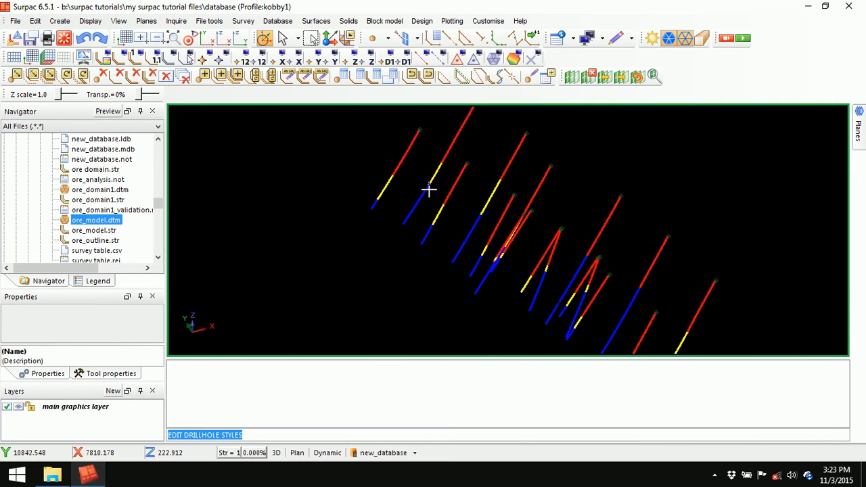
pyautogui.scroll(-2, 433, 187)
pyautogui.moveTo(435, 187); pyautogui.dragTo(527, 223)
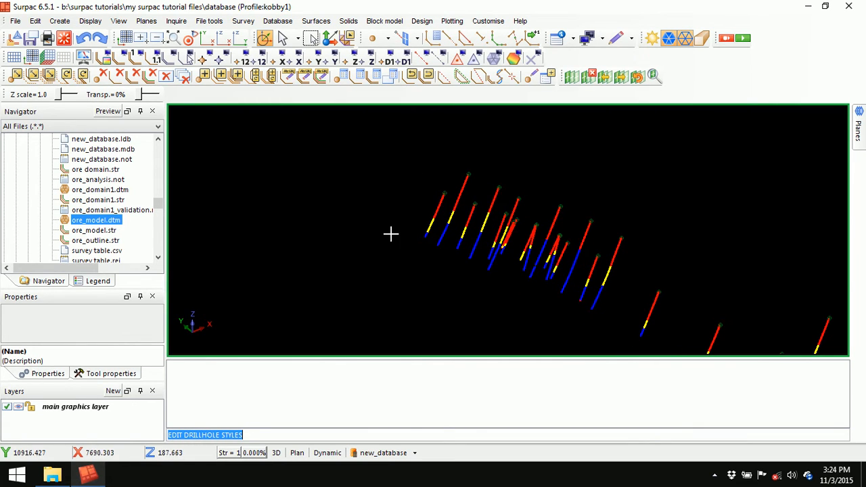
pyautogui.scroll(-3, 554, 250)
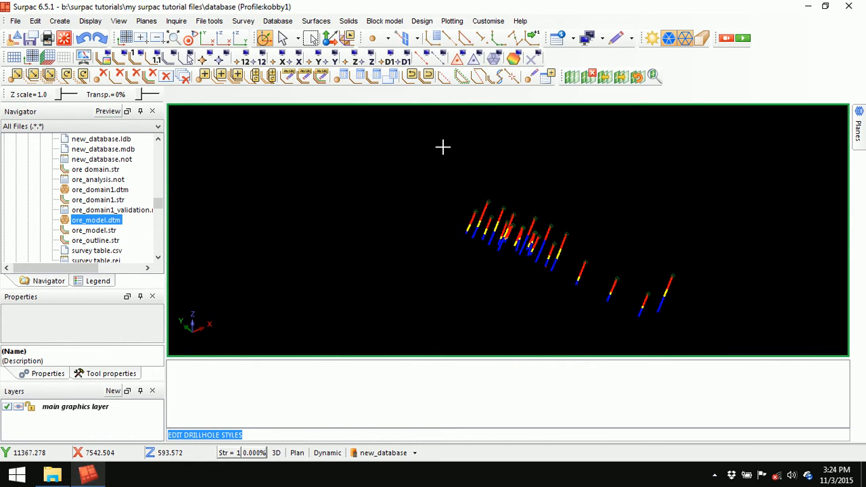
# Slice a section along a graphically selected line through the northernmost drillhole row, using 5 forward, 5 backward and a step distance of 5.
pyautogui.write('za')
pyautogui.press('Return')
pyautogui.moveTo(469, 149); pyautogui.dragTo(479, 247, button='middle')
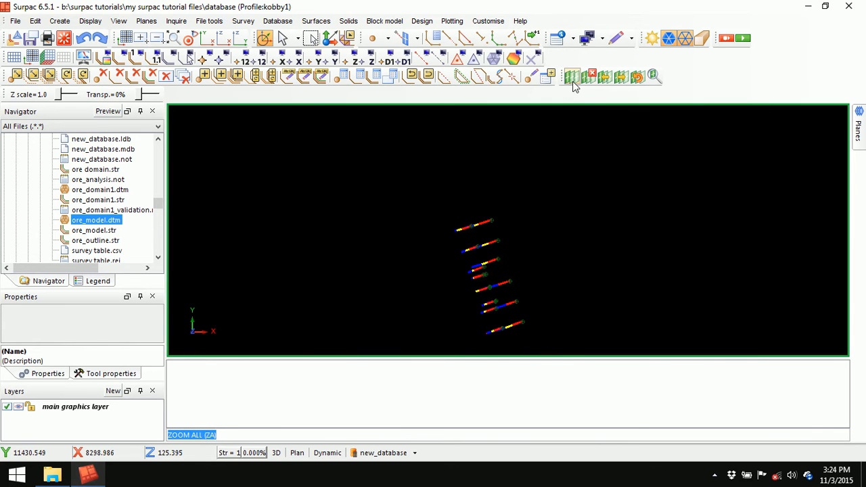
pyautogui.click(573, 79)
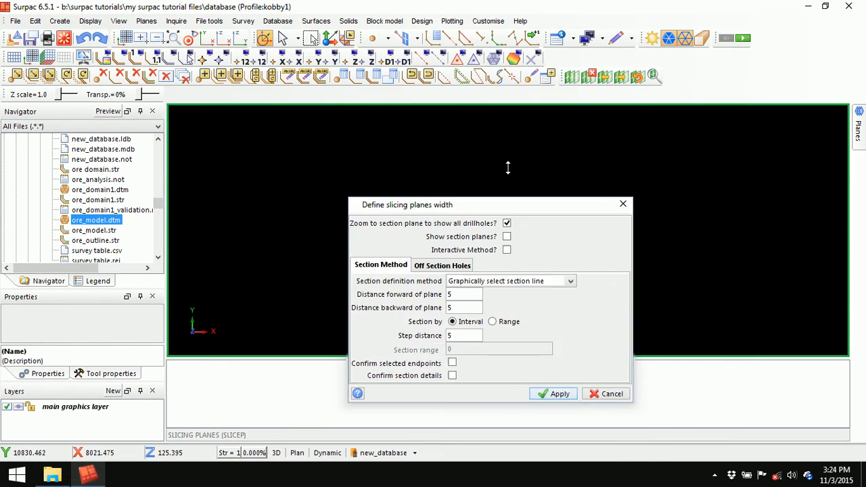
pyautogui.moveTo(513, 144)
pyautogui.mouseDown()
pyautogui.moveTo(512, 281)
pyautogui.moveTo(526, 137)
pyautogui.moveTo(520, 146)
pyautogui.mouseUp()
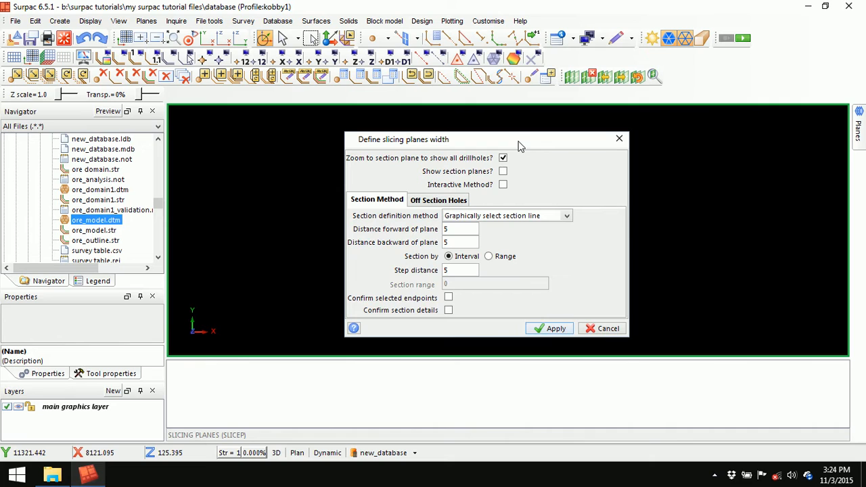
pyautogui.click(543, 327)
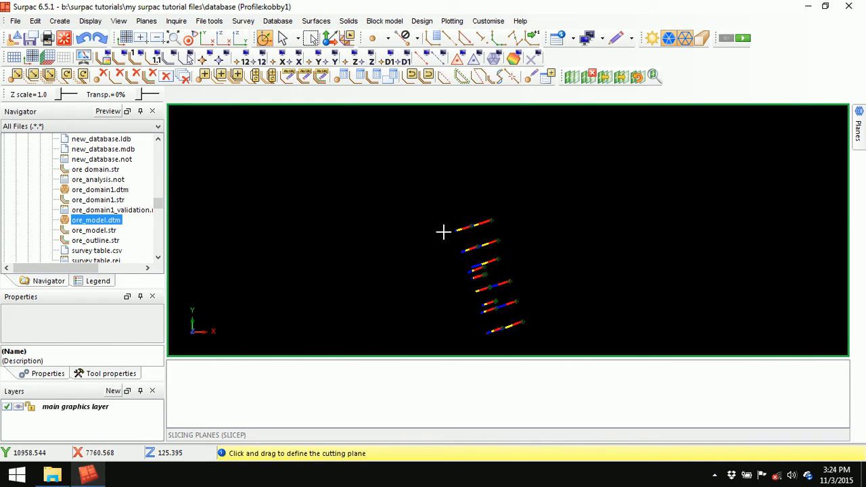
pyautogui.moveTo(443, 234); pyautogui.dragTo(504, 217)
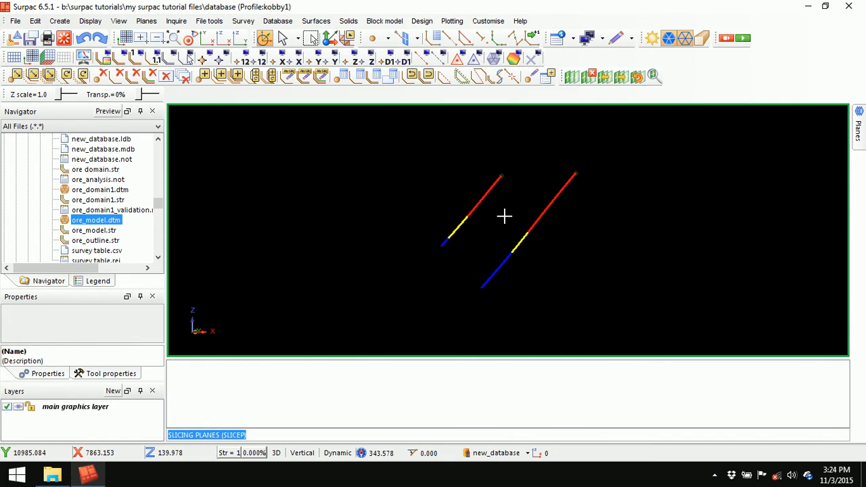
pyautogui.rightClick(504, 216)
pyautogui.click(417, 253)
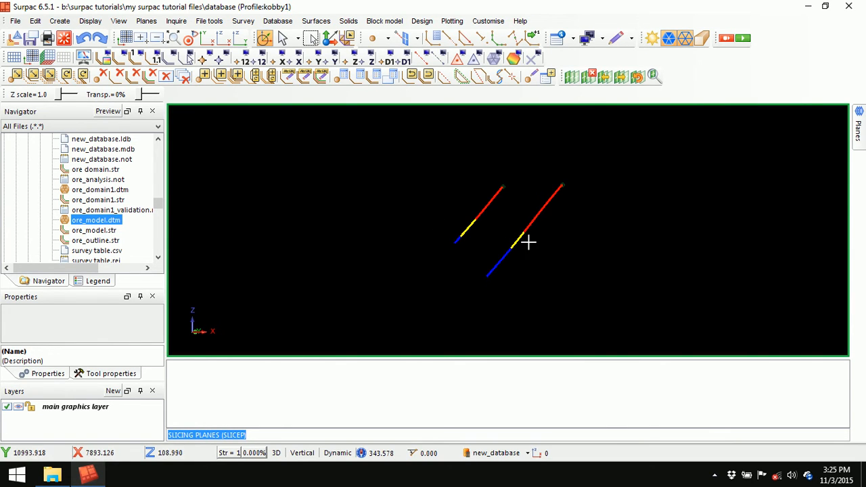
# Start a new digitiser string numbered 8, with snapping set to use the description of the selected point.
pyautogui.click(232, 456)
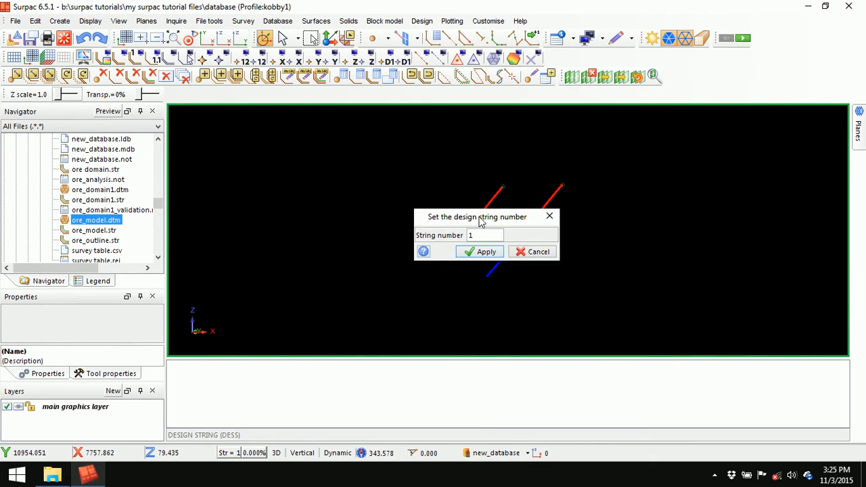
pyautogui.click(536, 252)
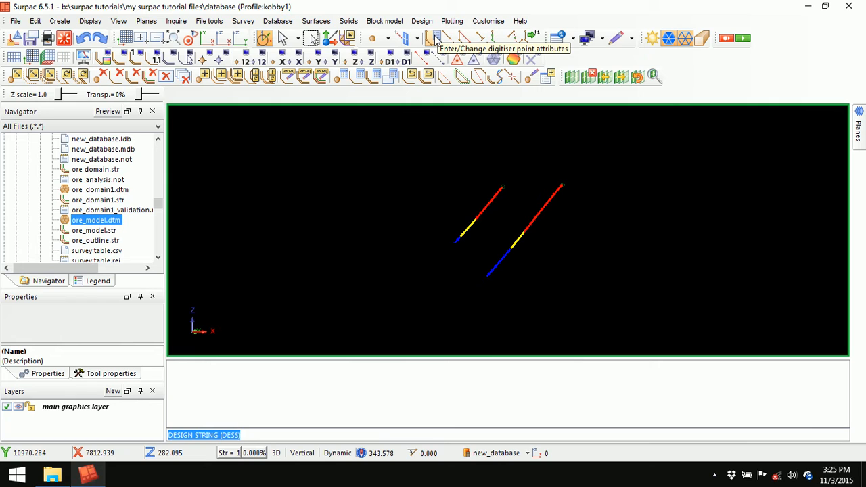
pyautogui.click(435, 39)
pyautogui.moveTo(485, 173); pyautogui.dragTo(431, 139)
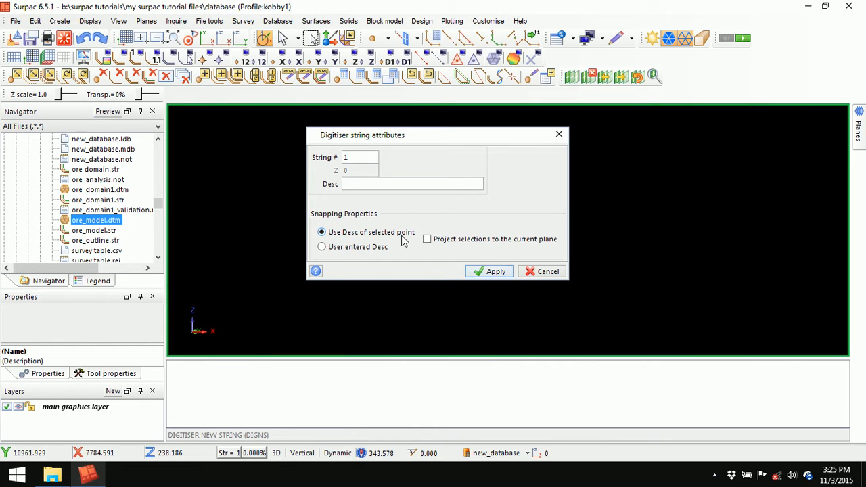
pyautogui.moveTo(450, 138); pyautogui.dragTo(481, 188)
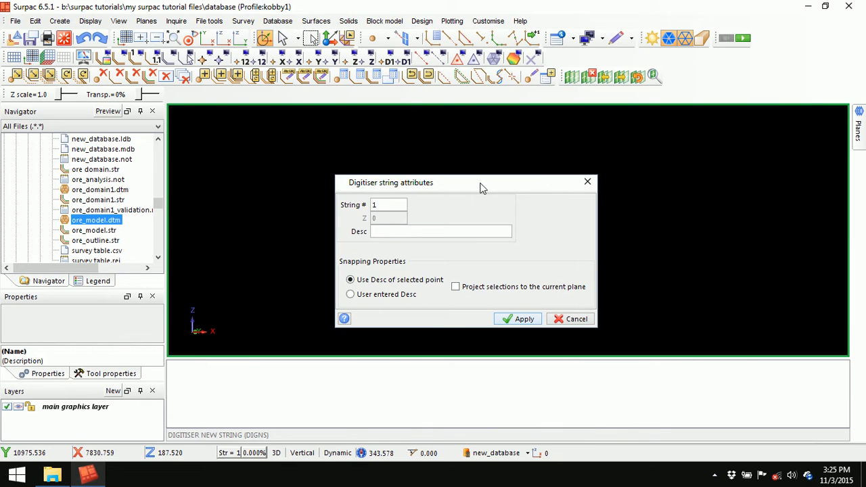
pyautogui.click(357, 296)
pyautogui.click(390, 234)
pyautogui.moveTo(456, 194); pyautogui.dragTo(477, 173)
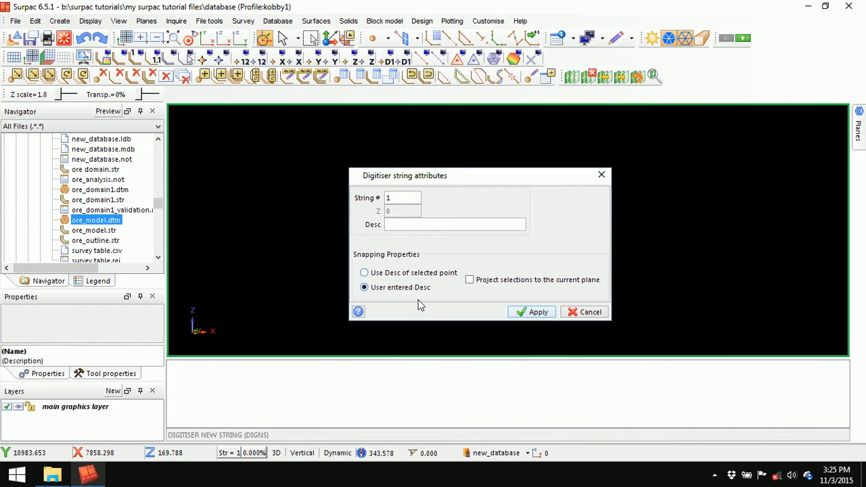
pyautogui.click(364, 273)
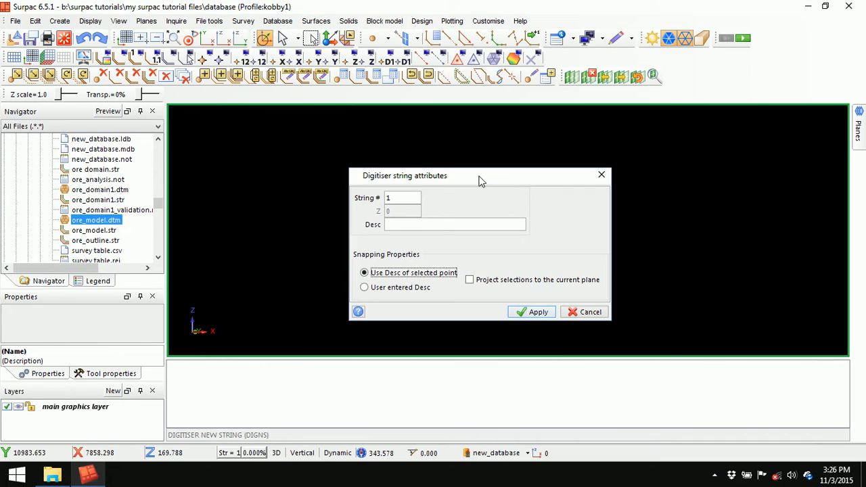
pyautogui.doubleClick(393, 200)
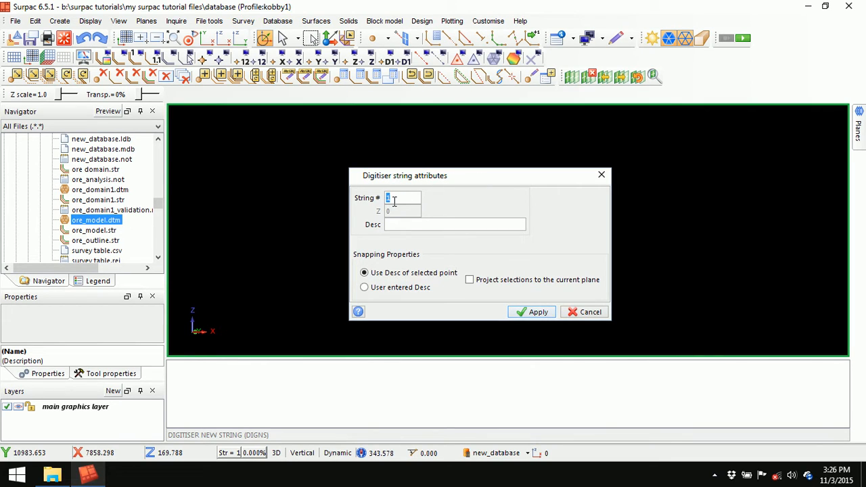
pyautogui.press('Return')
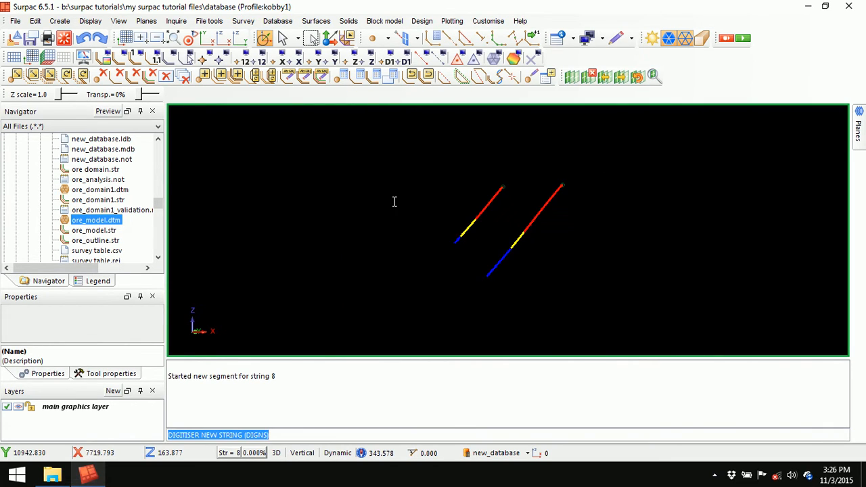
# Create a new layer named redox for the digitised boundaries.
pyautogui.click(450, 39)
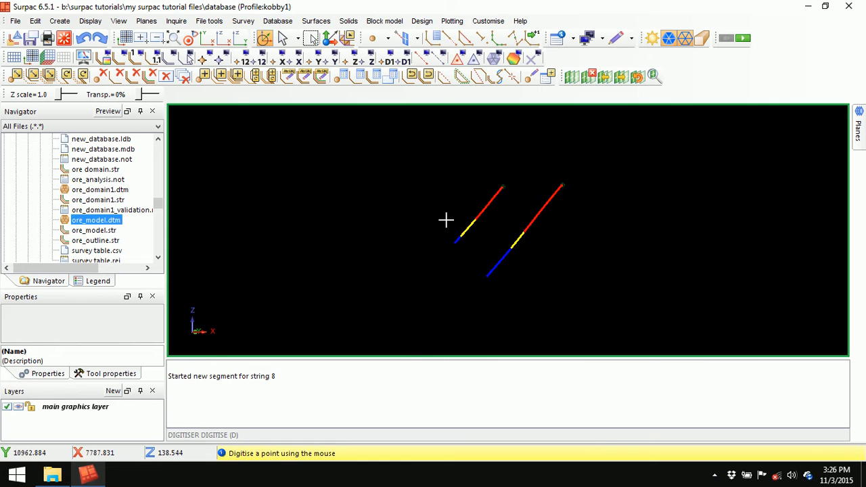
pyautogui.press('Escape')
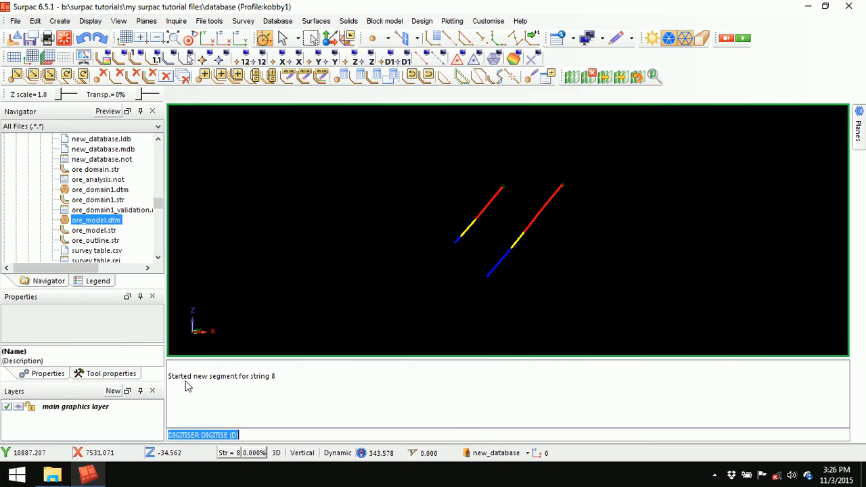
pyautogui.click(113, 392)
pyautogui.press('BackSpace')
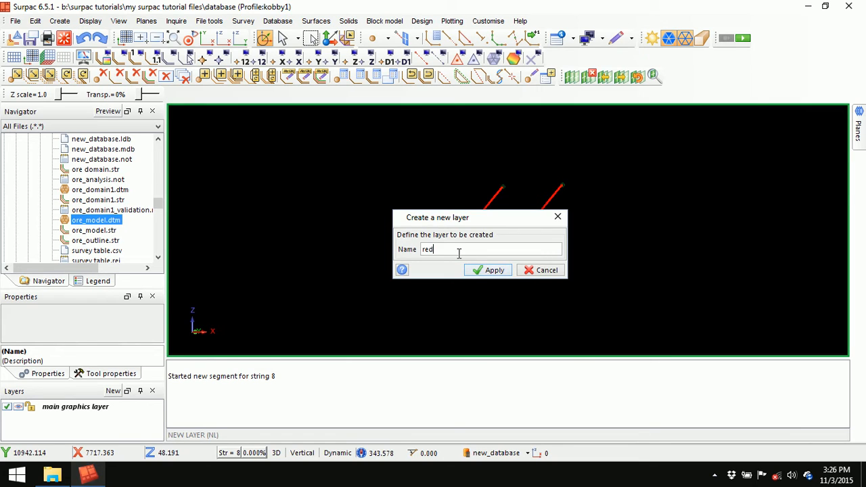
pyautogui.press('Return')
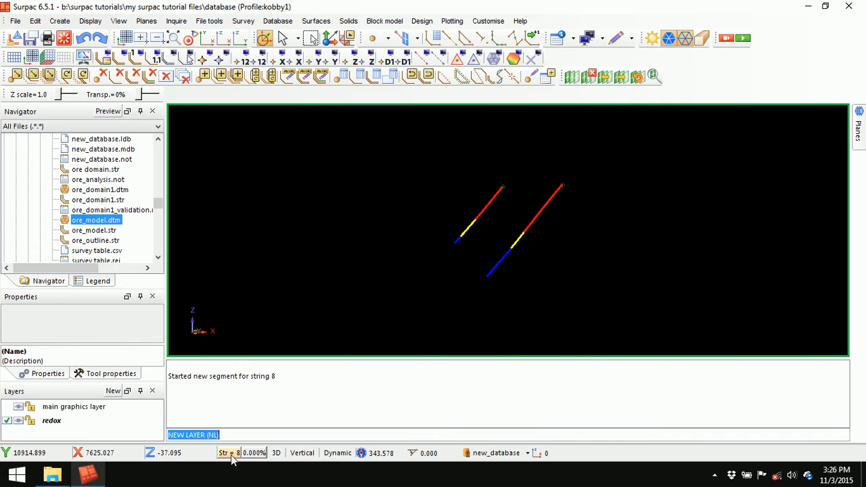
# Digitise a four-point line through the red-yellow contacts of both drillholes, extending well beyond the holes on each side.
pyautogui.click(446, 39)
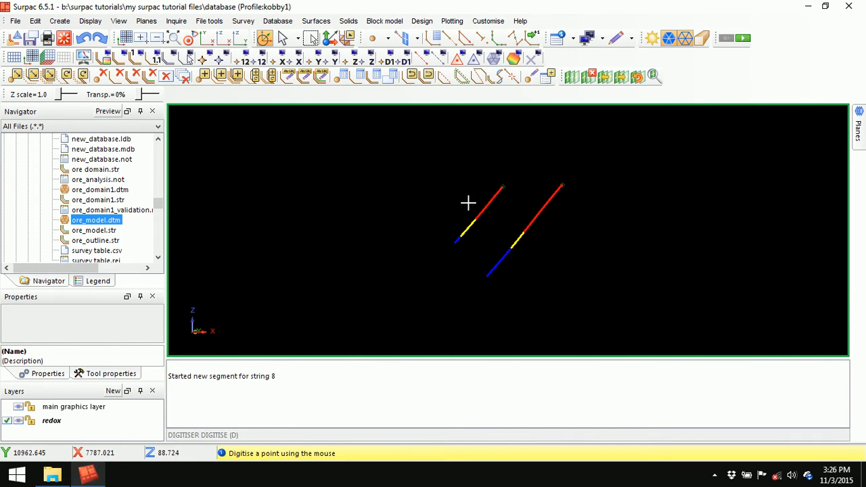
pyautogui.click(383, 184)
pyautogui.click(475, 222)
pyautogui.click(525, 232)
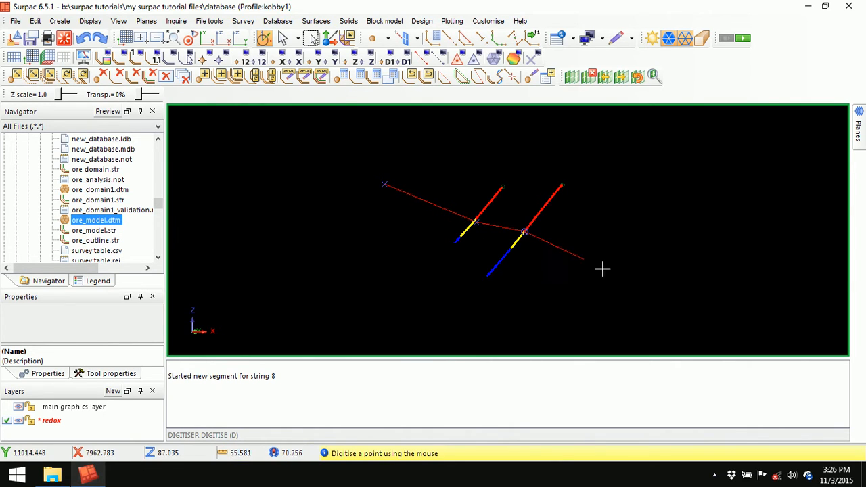
pyautogui.click(658, 290)
pyautogui.press('Escape')
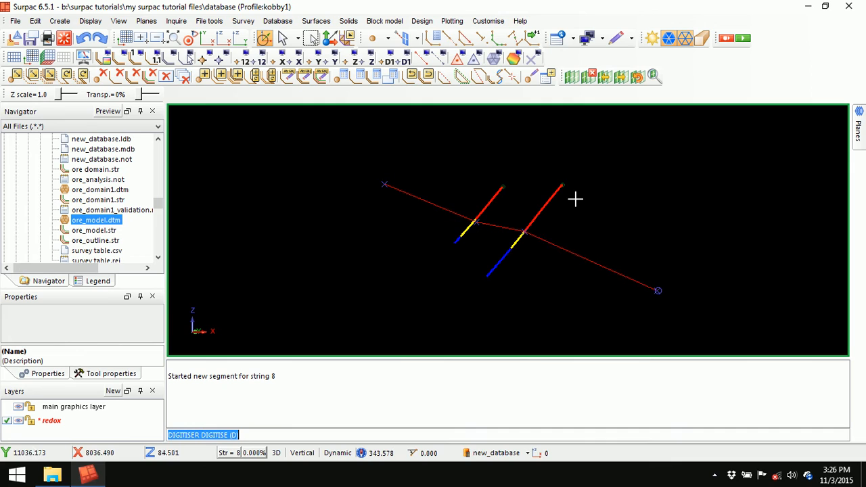
# Start string 6 and digitise a four-point line through the yellow-blue contacts of both drillholes, extending beyond them on each side.
pyautogui.click(435, 39)
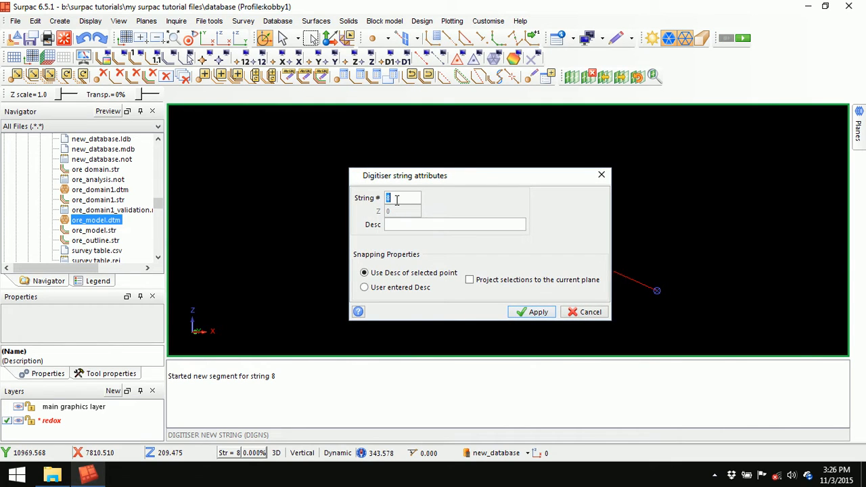
pyautogui.write('6')
pyautogui.press('Return')
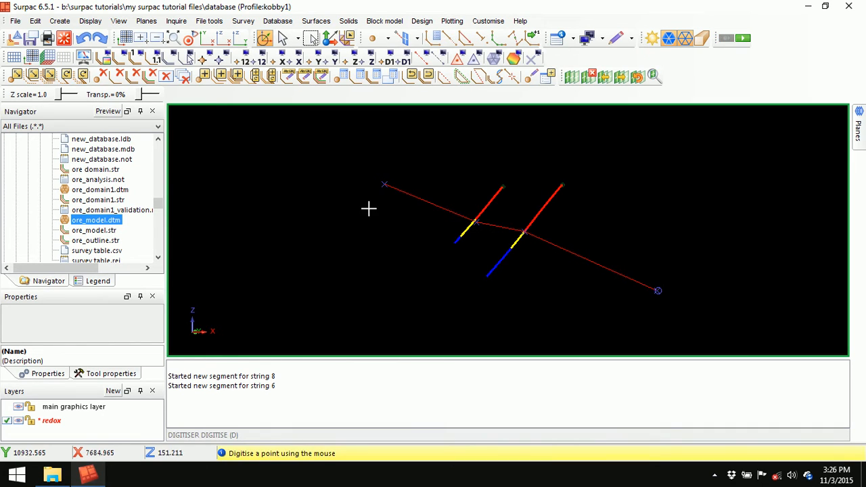
pyautogui.click(370, 201)
pyautogui.click(462, 236)
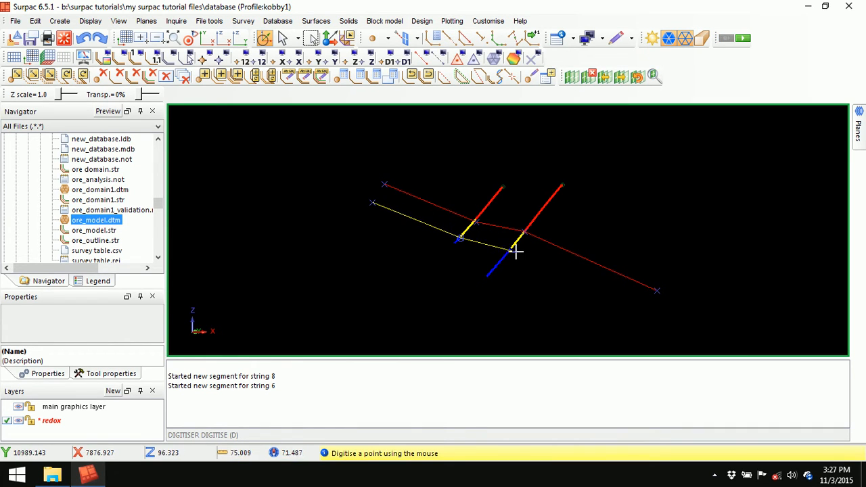
pyautogui.click(512, 250)
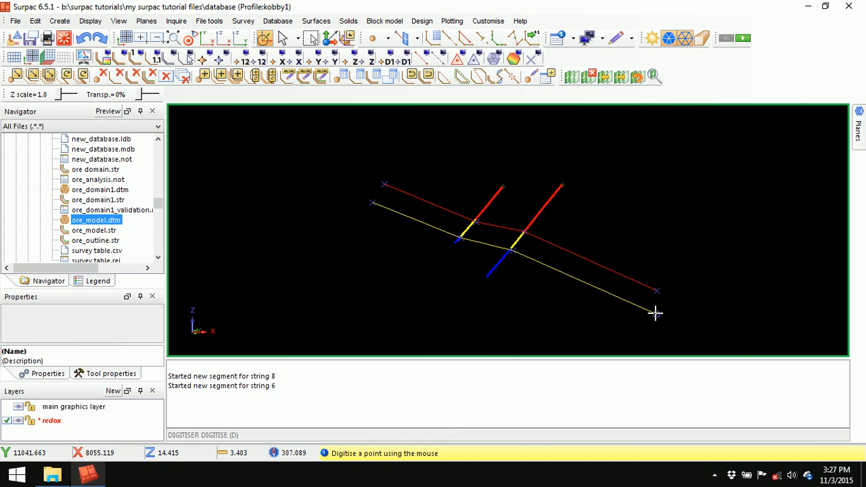
pyautogui.click(655, 312)
pyautogui.rightClick(535, 375)
pyautogui.click(561, 381)
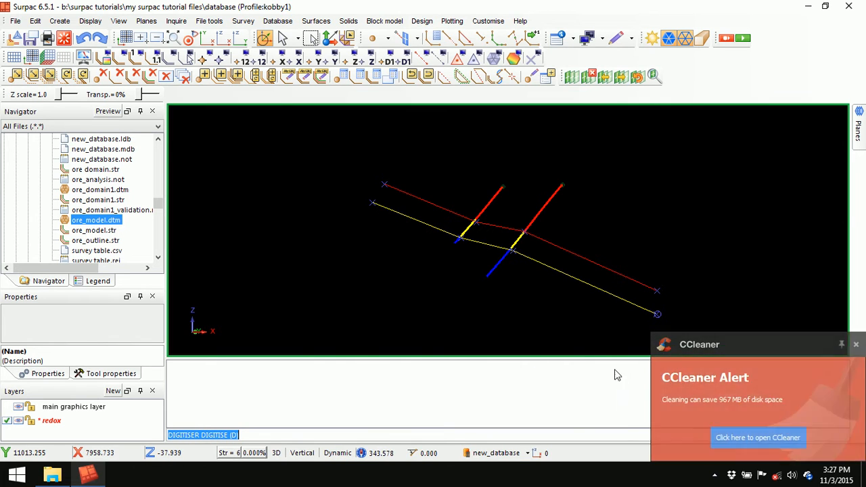
pyautogui.click(855, 347)
# Leave the current section and slice a new one along the second drillhole row, keeping 5 forward, 5 backward and step distance 5.
pyautogui.moveTo(487, 237)
pyautogui.mouseDown(button='middle')
pyautogui.moveTo(460, 197)
pyautogui.moveTo(481, 216)
pyautogui.mouseUp(button='middle')
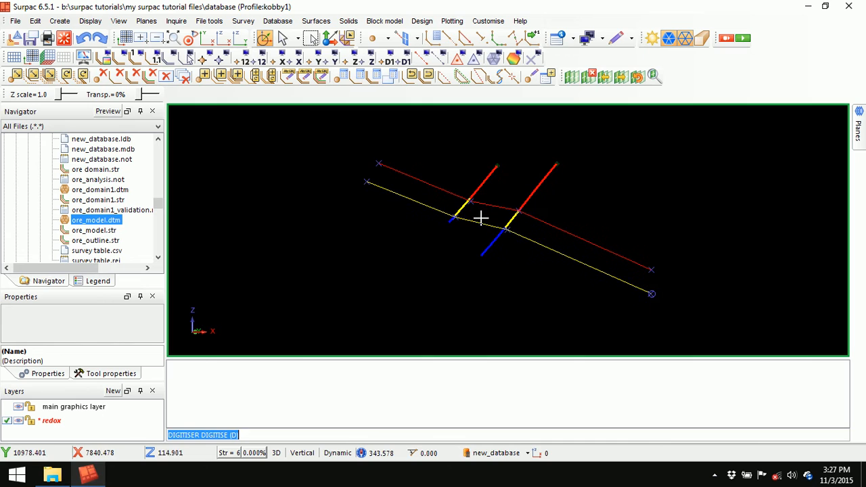
pyautogui.click(589, 76)
pyautogui.click(176, 38)
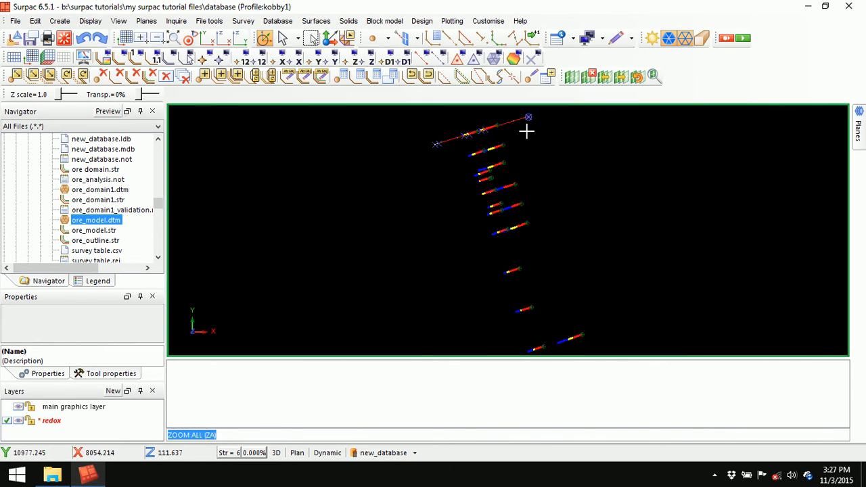
pyautogui.click(572, 76)
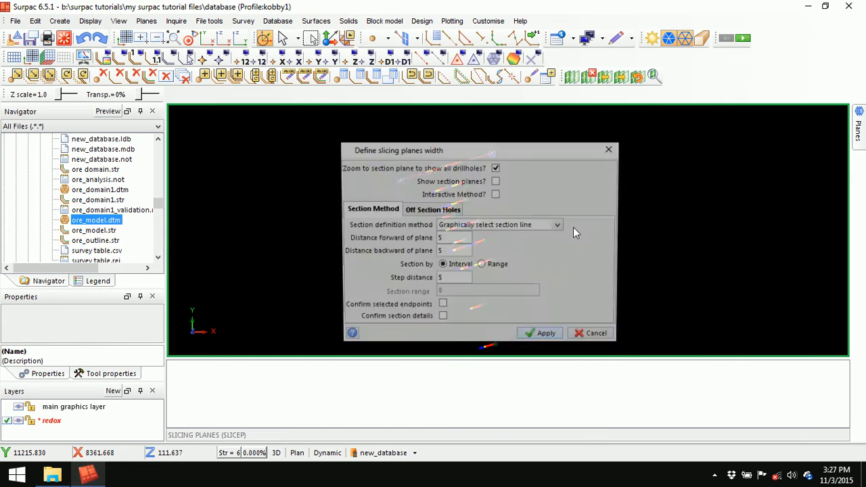
pyautogui.click(541, 333)
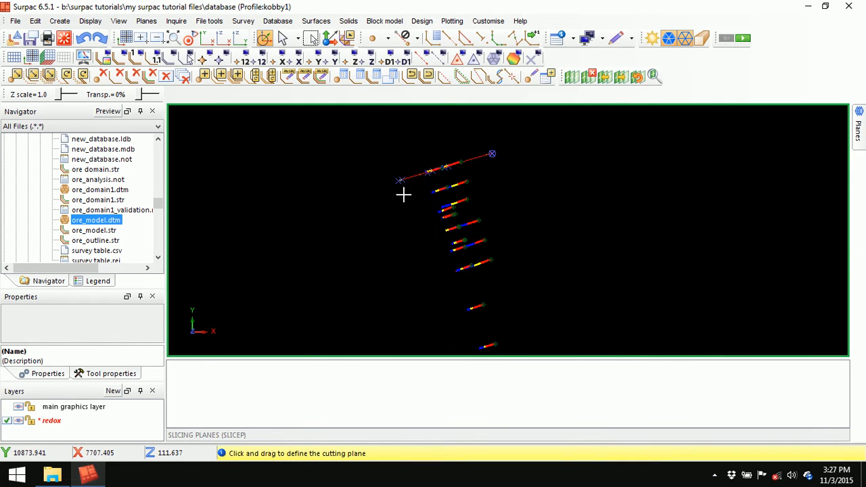
pyautogui.moveTo(411, 197); pyautogui.dragTo(489, 172)
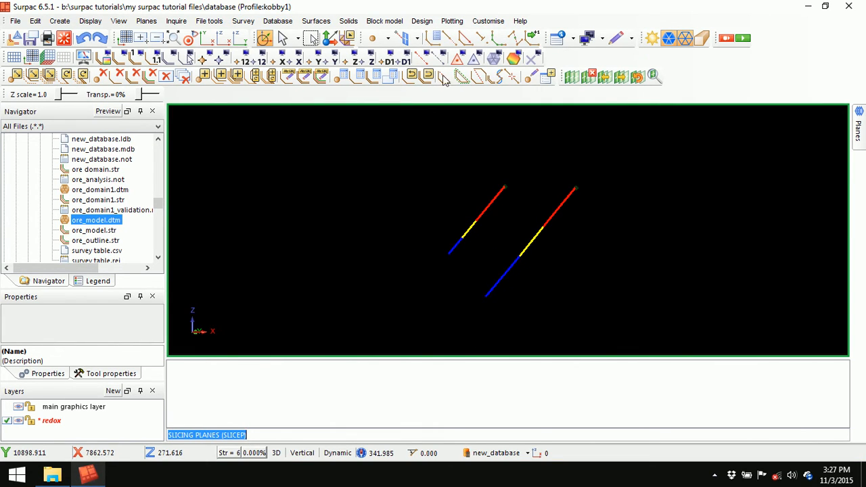
# Start string 8 and digitise a four-point line through the red-yellow contacts of both drillholes, extending well beyond them on each side.
pyautogui.click(435, 39)
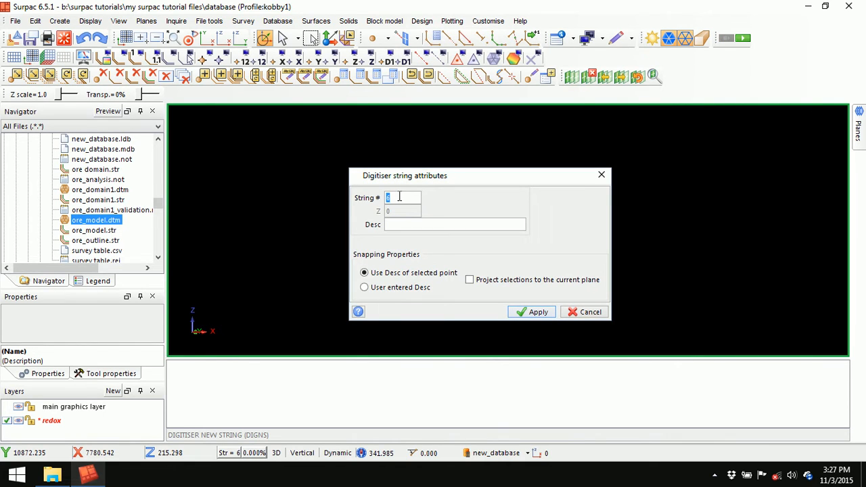
pyautogui.rightClick(398, 197)
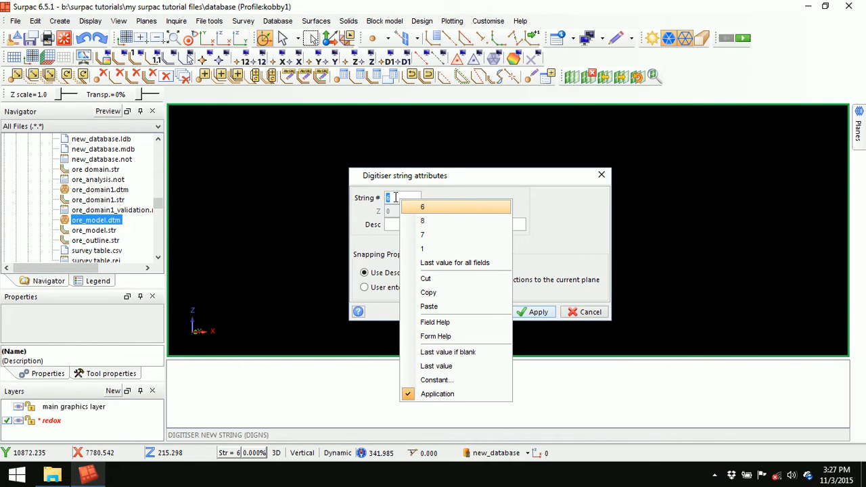
pyautogui.click(444, 222)
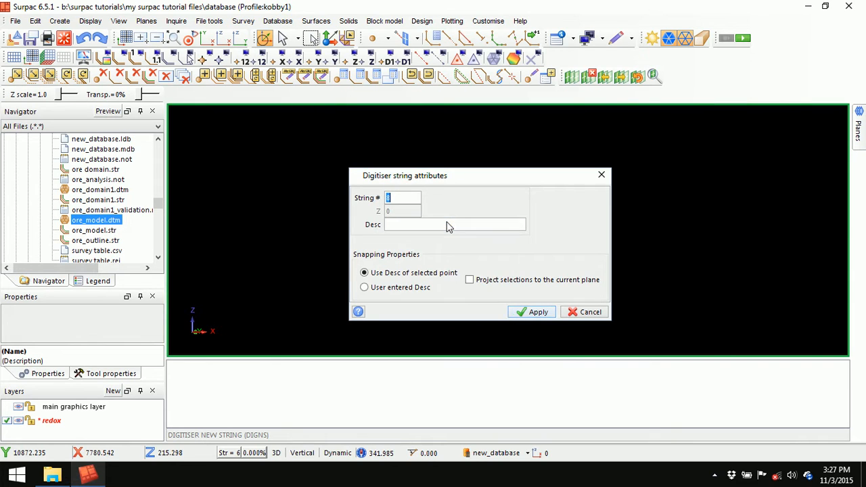
pyautogui.click(529, 312)
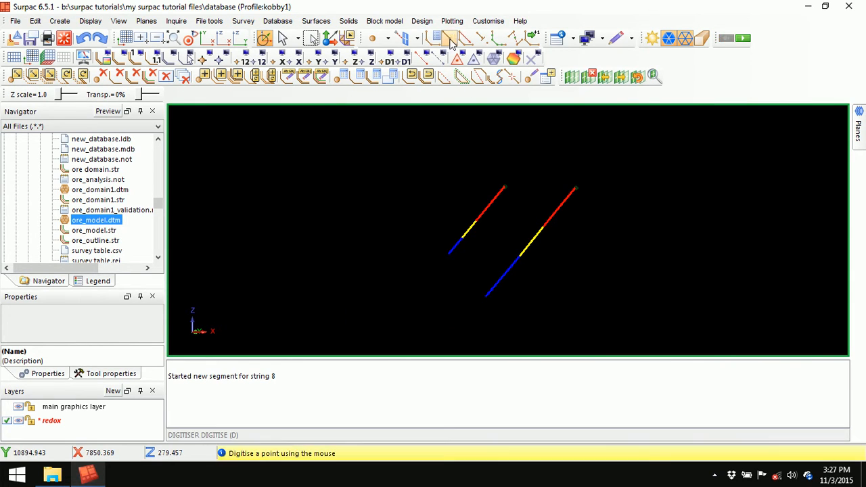
pyautogui.click(355, 197)
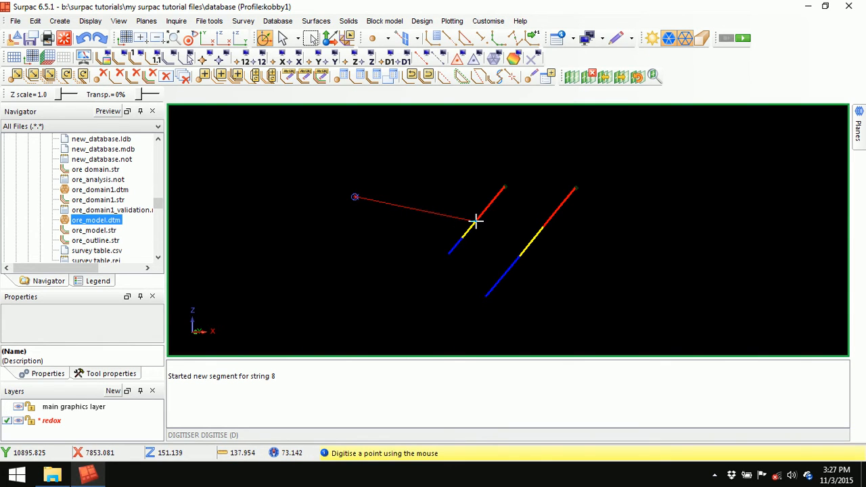
pyautogui.click(475, 221)
pyautogui.click(544, 230)
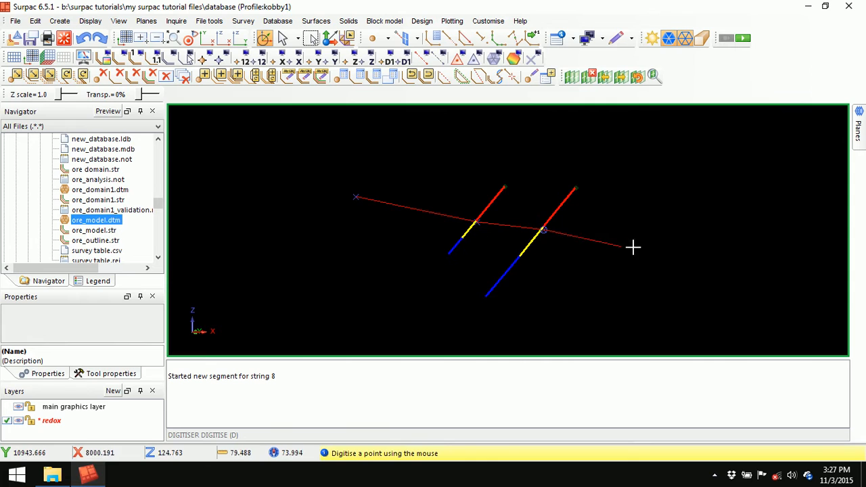
pyautogui.click(697, 267)
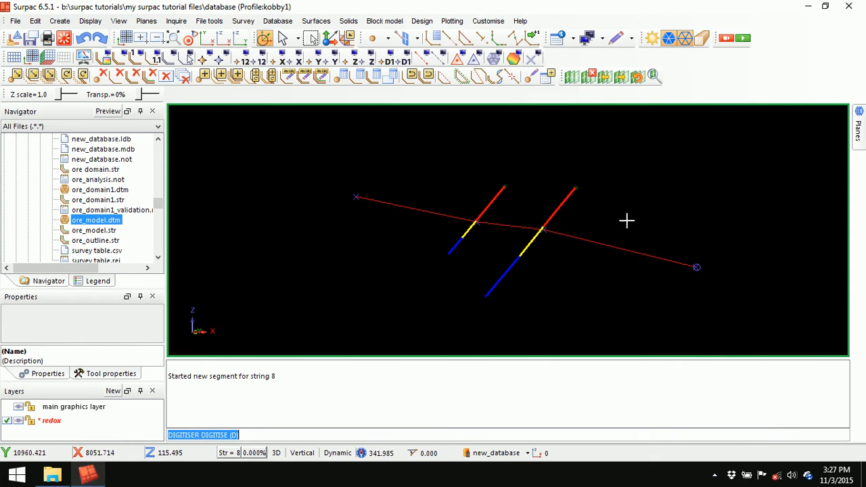
# Move the leftmost end point of the string 8 line slightly upward.
pyautogui.click(33, 74)
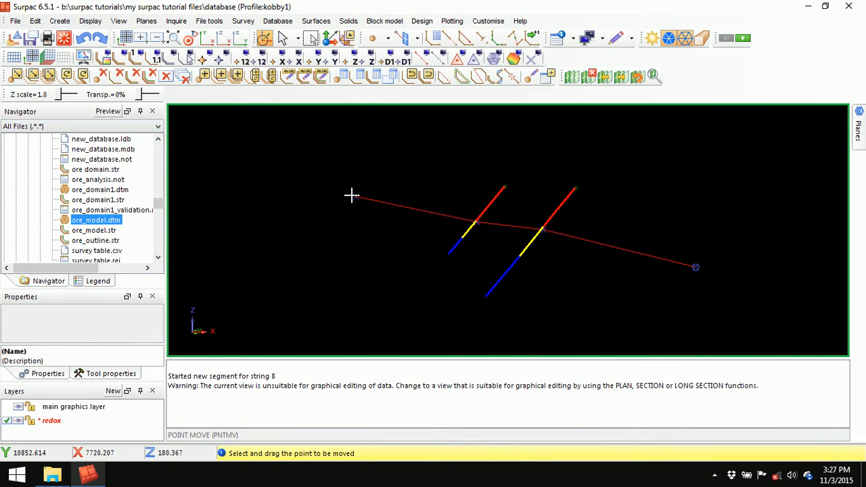
pyautogui.moveTo(356, 193); pyautogui.dragTo(355, 183)
pyautogui.press('Escape')
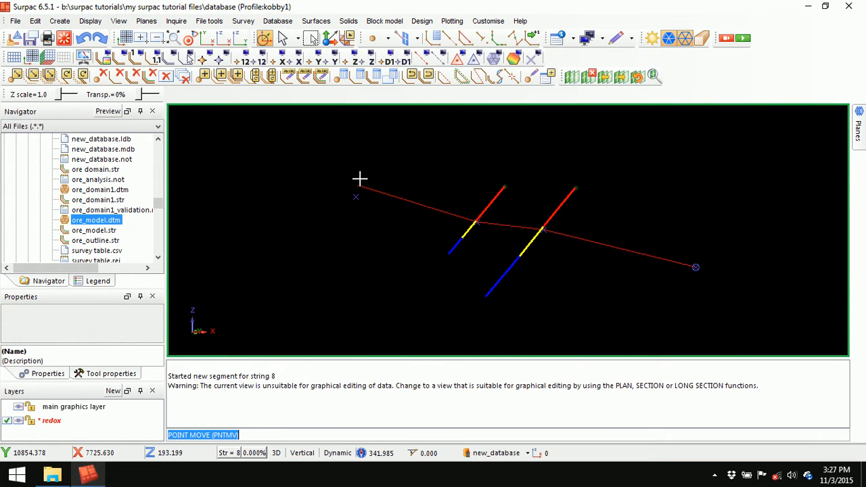
# Start string 6 and digitise a four-point line through the yellow-blue contacts of both drillholes, extending beyond them on each side.
pyautogui.click(433, 39)
pyautogui.rightClick(390, 197)
pyautogui.click(412, 219)
pyautogui.click(535, 312)
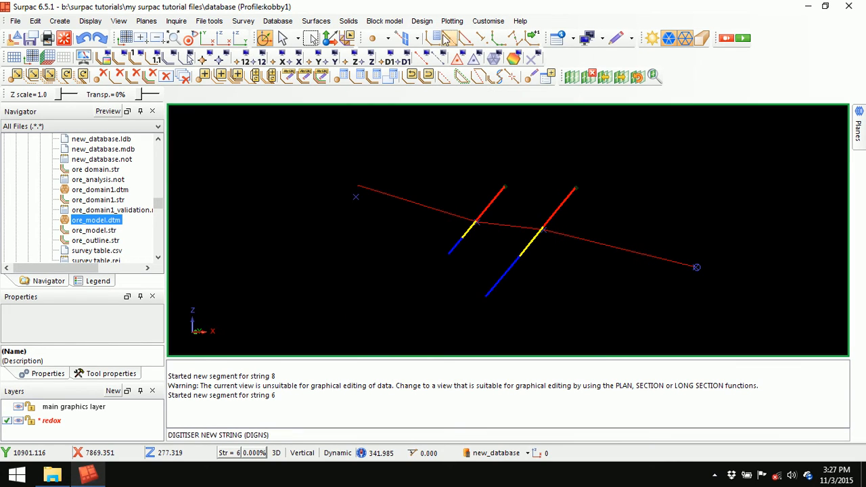
pyautogui.click(351, 209)
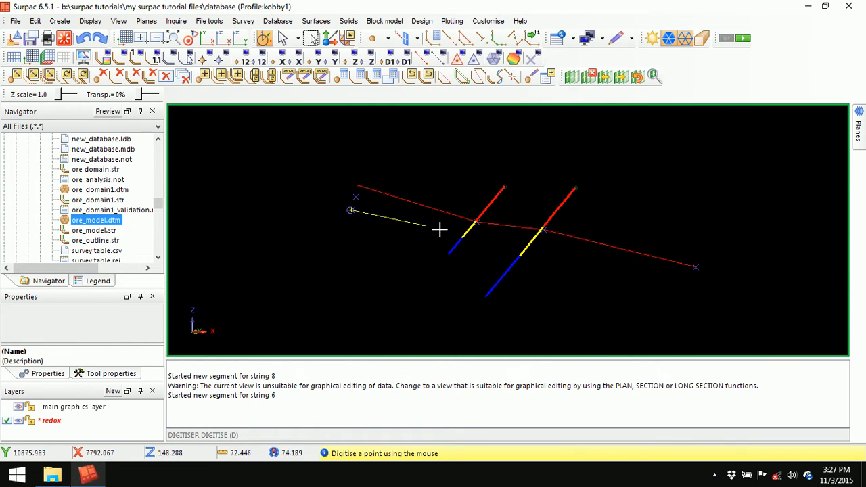
pyautogui.click(519, 254)
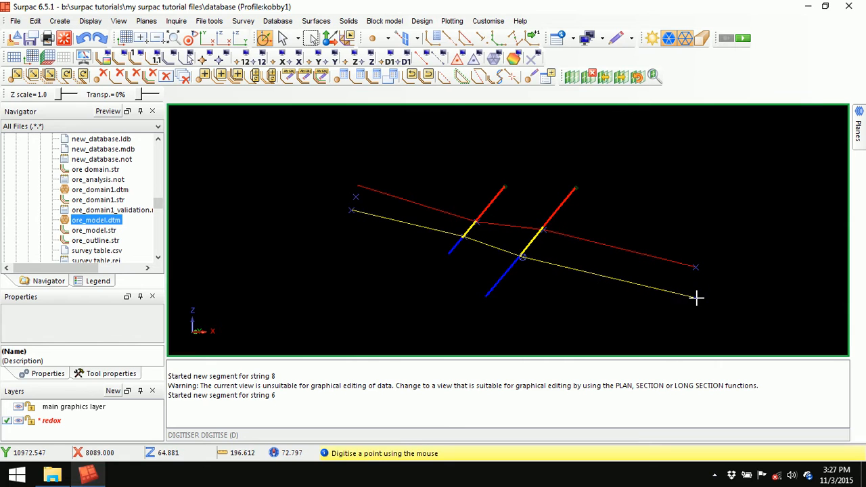
pyautogui.click(697, 298)
pyautogui.press('Escape')
# Clear the message window and delete the cutting planes to return to the full drillhole plan.
pyautogui.rightClick(532, 394)
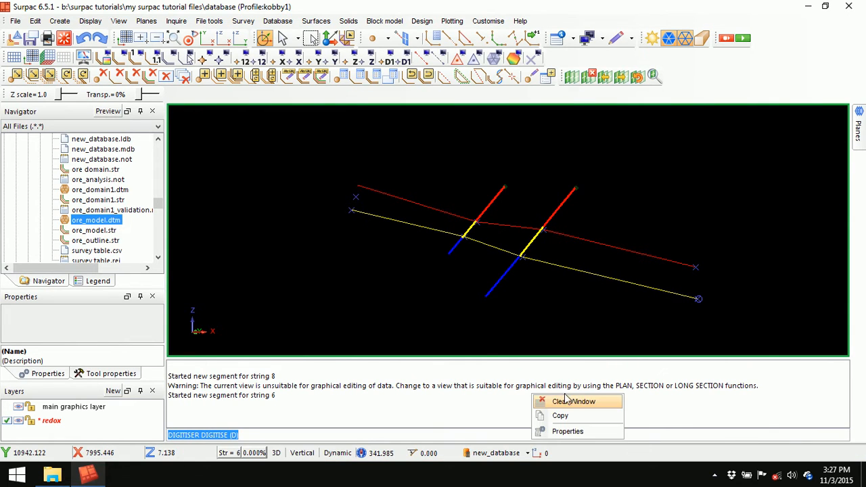
pyautogui.click(571, 399)
pyautogui.click(590, 76)
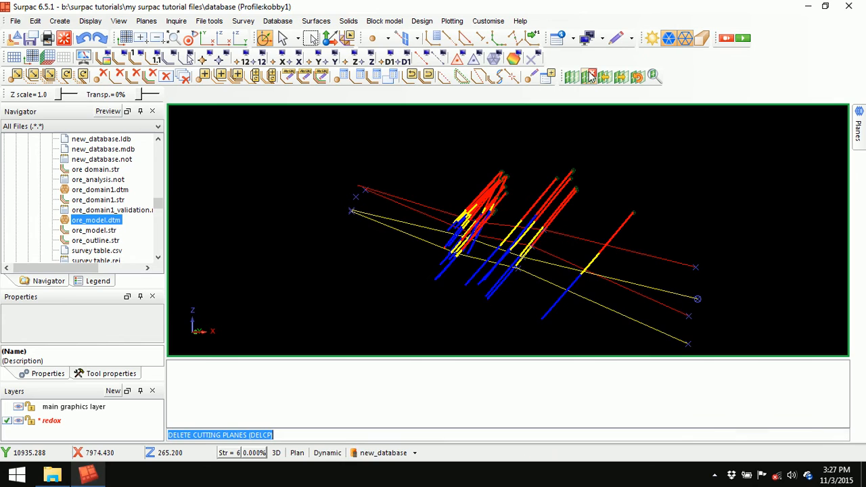
pyautogui.click(174, 39)
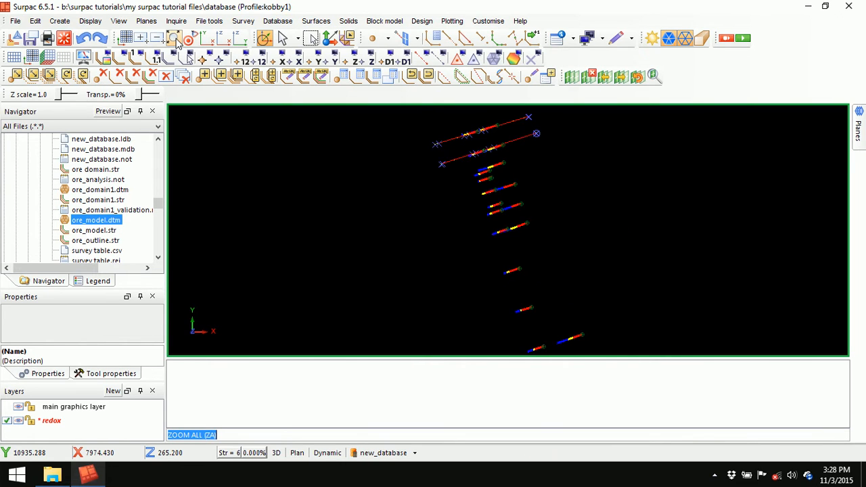
# Try slicing a section across the third drillhole row, and delete its cutting planes to return to the full plan.
pyautogui.moveTo(521, 174); pyautogui.dragTo(439, 207, button='middle')
pyautogui.scroll(1, 428, 199)
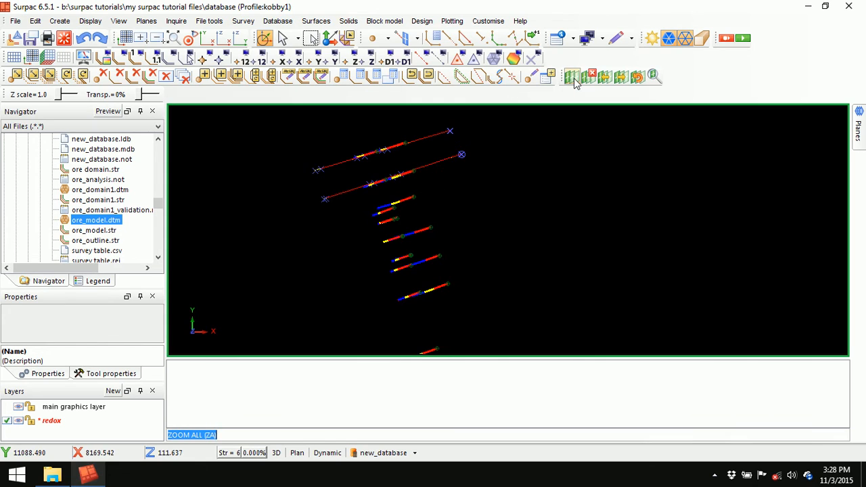
pyautogui.click(572, 76)
pyautogui.click(546, 334)
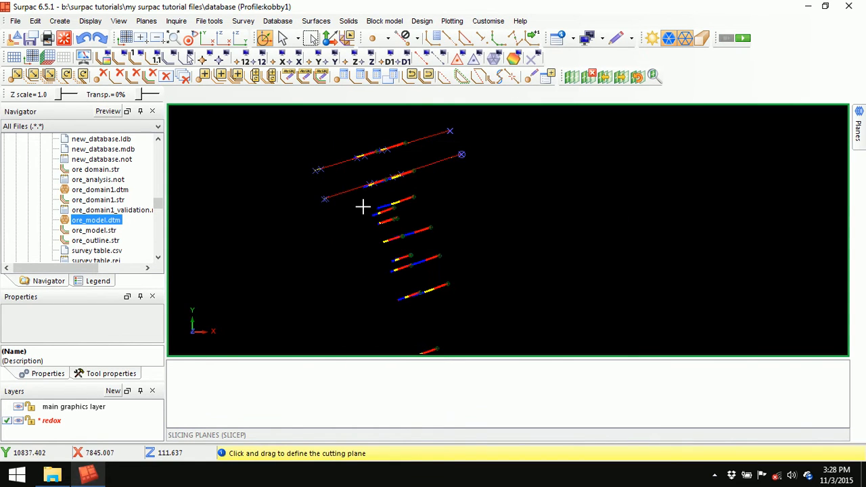
pyautogui.moveTo(419, 200); pyautogui.dragTo(439, 189)
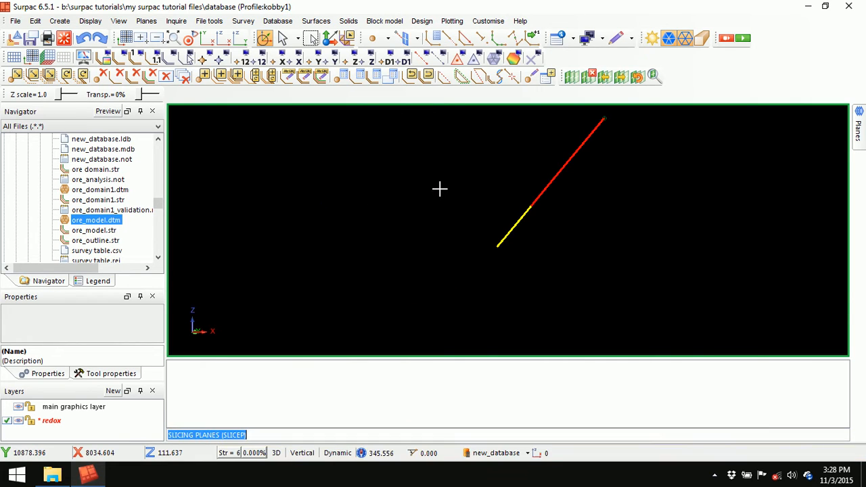
pyautogui.scroll(-2, 556, 200)
pyautogui.moveTo(564, 183); pyautogui.dragTo(530, 221, button='middle')
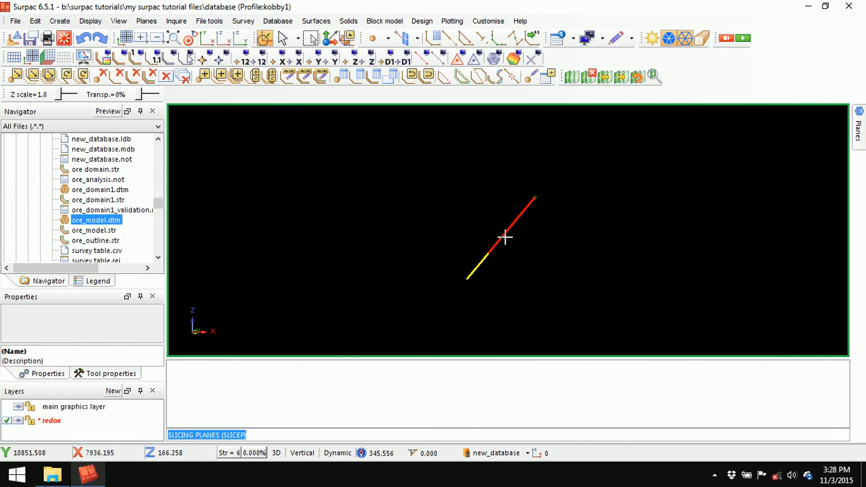
pyautogui.click(591, 77)
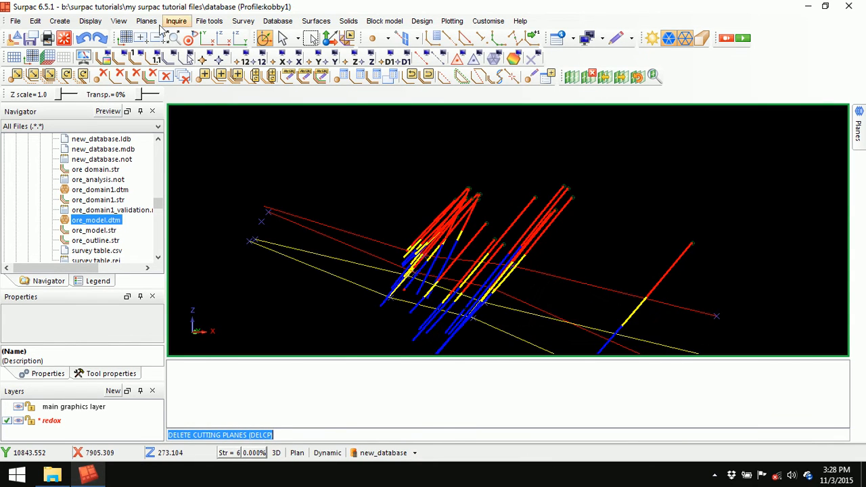
pyautogui.click(173, 39)
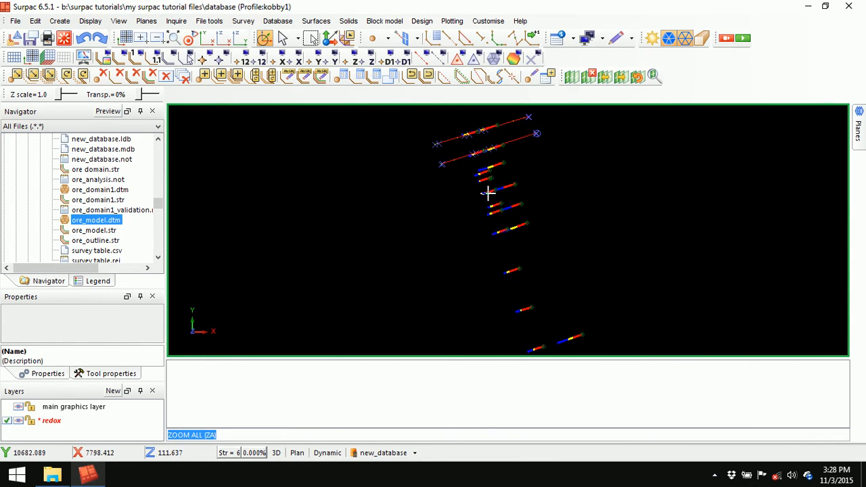
# Slice a section along the long drillhole just south of the second digitised section, keeping 5 forward, 5 backward and step distance 5.
pyautogui.moveTo(525, 165); pyautogui.dragTo(467, 231, button='middle')
pyautogui.scroll(3, 466, 231)
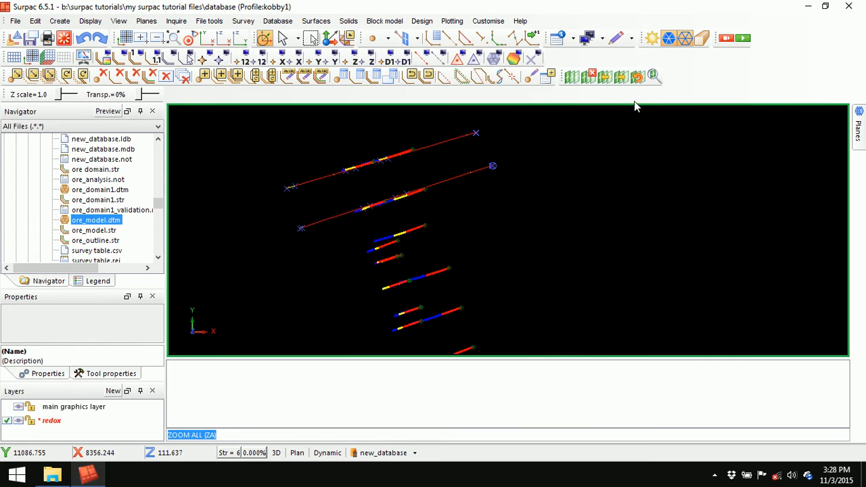
pyautogui.click(571, 76)
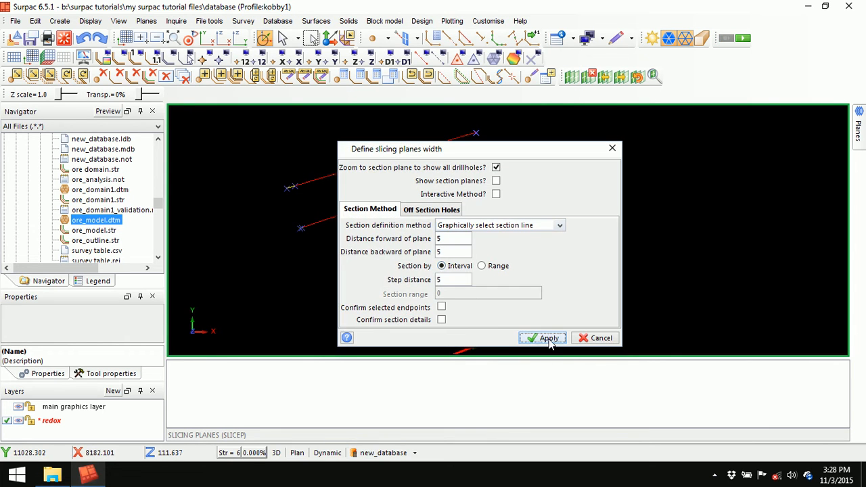
pyautogui.click(543, 336)
pyautogui.moveTo(324, 254); pyautogui.dragTo(466, 212)
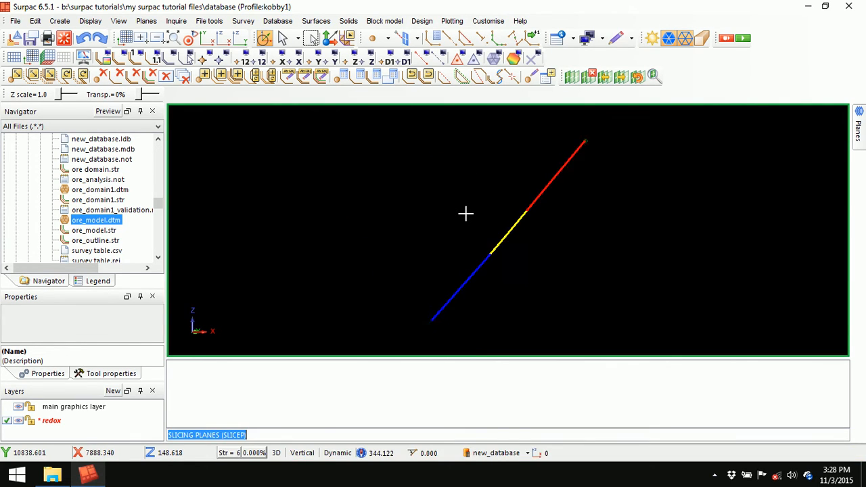
pyautogui.scroll(-1, 477, 221)
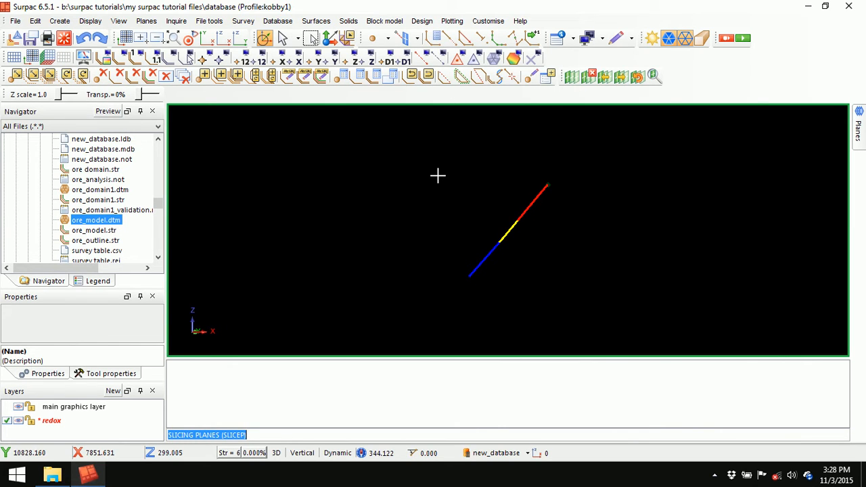
# Start string 8 and digitise a three-point line through the single drillhole's red-yellow contact, extending well beyond it on each side.
pyautogui.press('F2')
pyautogui.rightClick(396, 198)
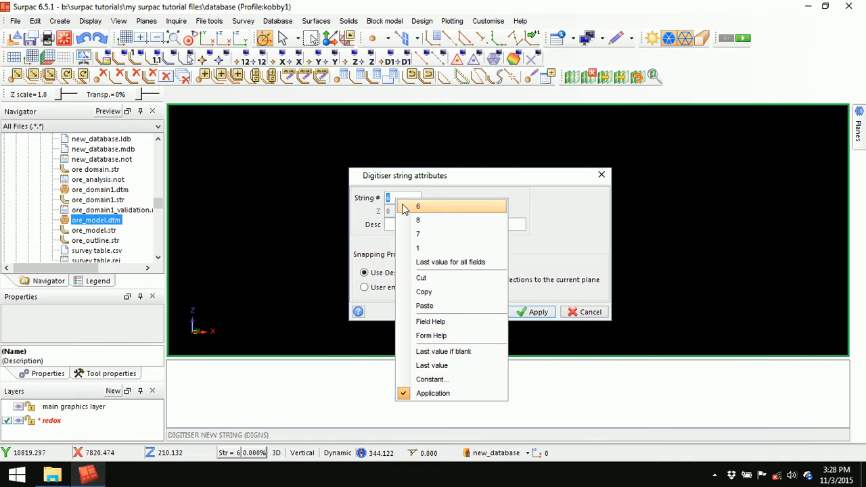
pyautogui.click(420, 223)
pyautogui.click(538, 312)
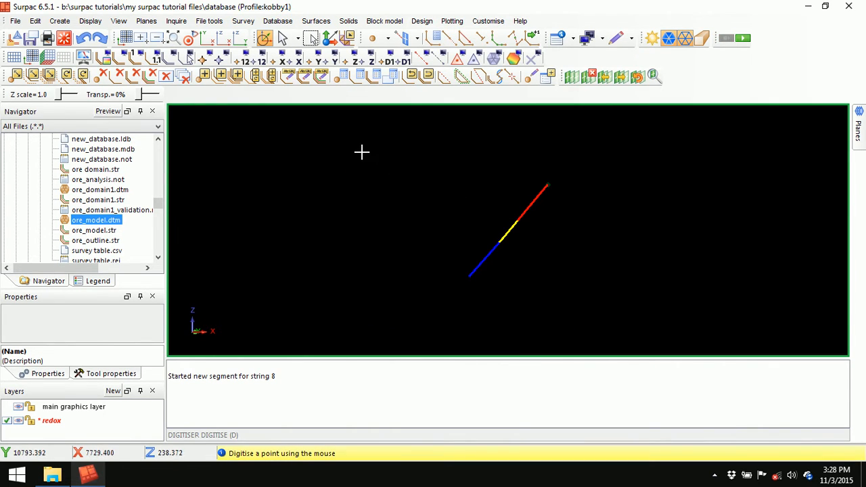
pyautogui.click(414, 148)
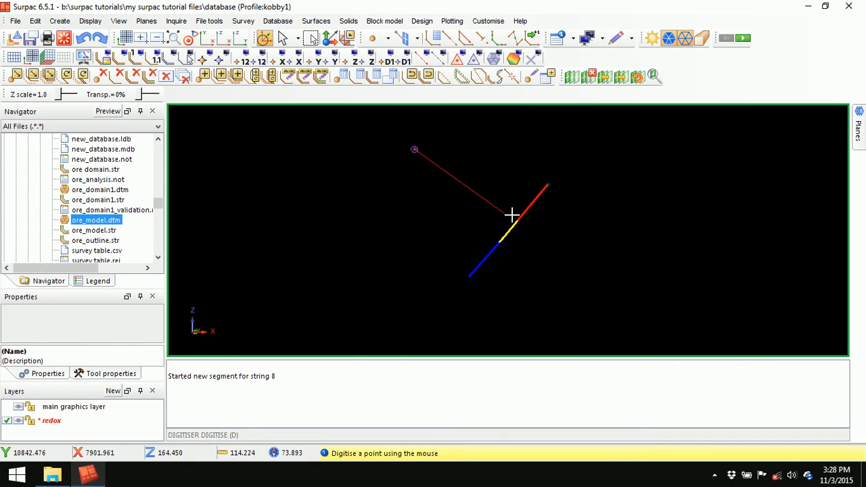
pyautogui.click(657, 312)
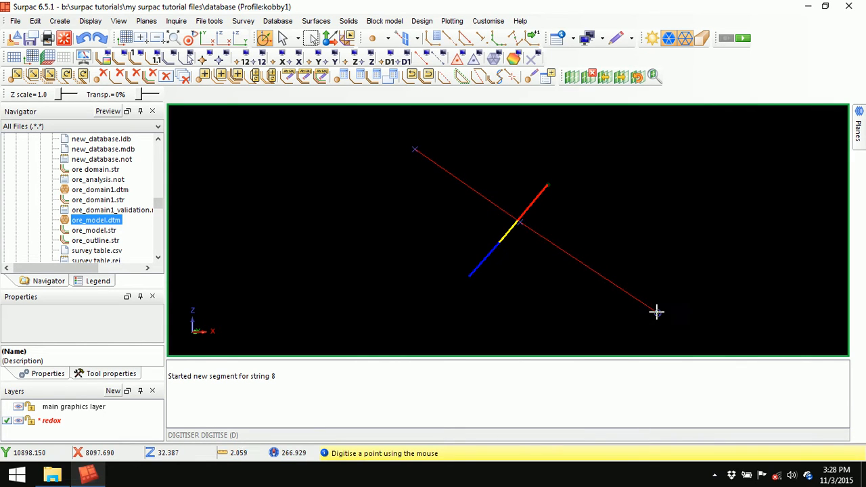
pyautogui.press('Escape')
# Start string 6, digitise a three-point line through the drillhole's yellow-blue contact extending beyond both sides, and delete the section's cutting planes.
pyautogui.click(433, 38)
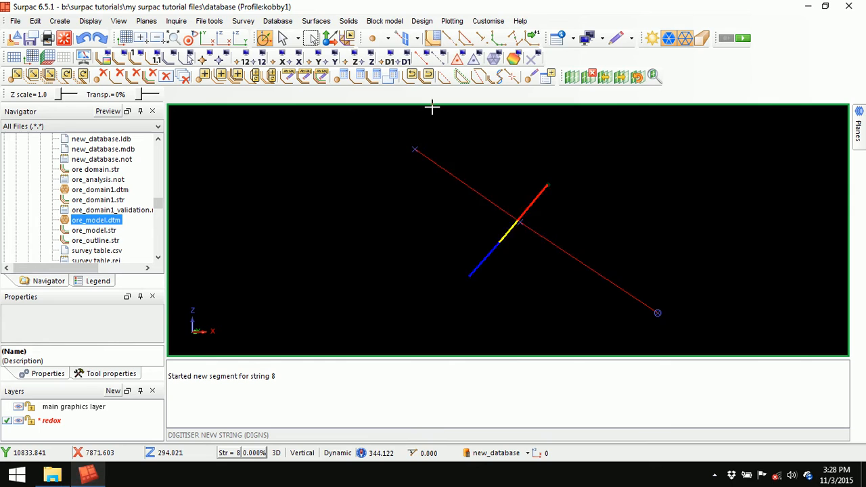
pyautogui.rightClick(400, 197)
pyautogui.click(431, 221)
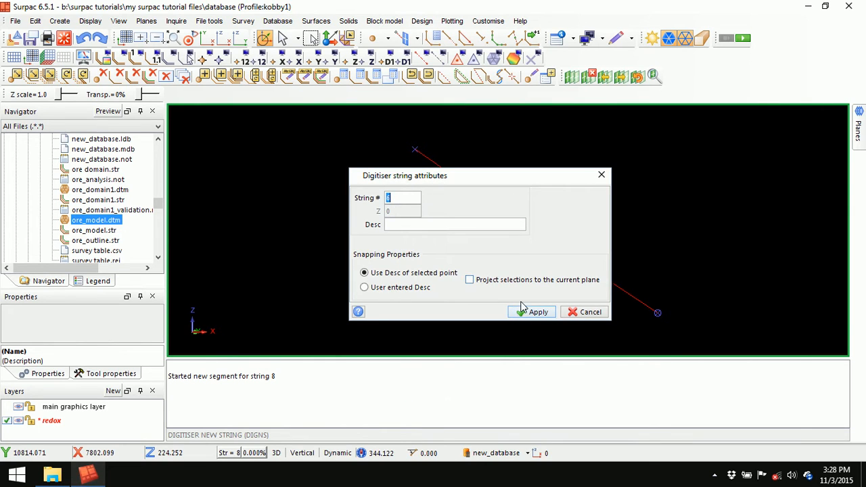
pyautogui.click(531, 313)
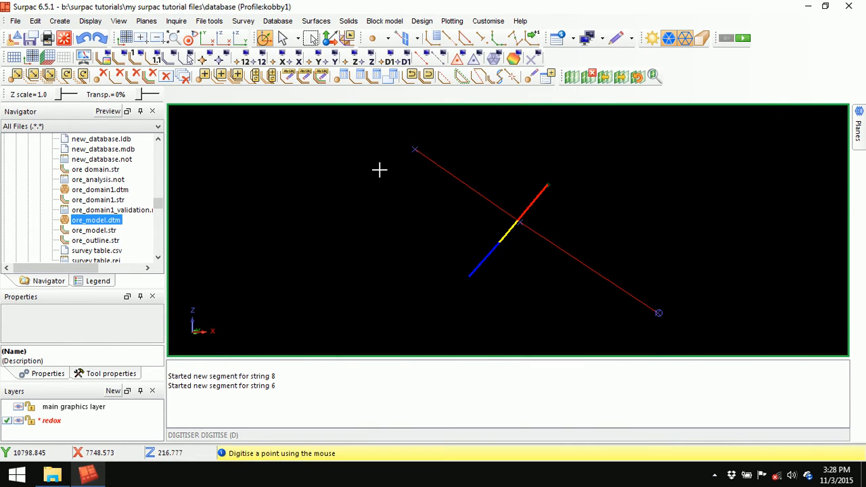
pyautogui.click(382, 167)
pyautogui.click(500, 240)
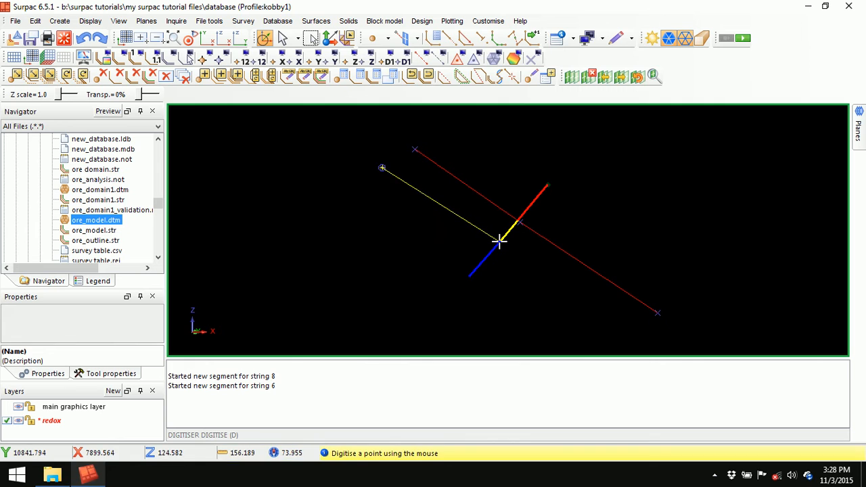
pyautogui.click(640, 331)
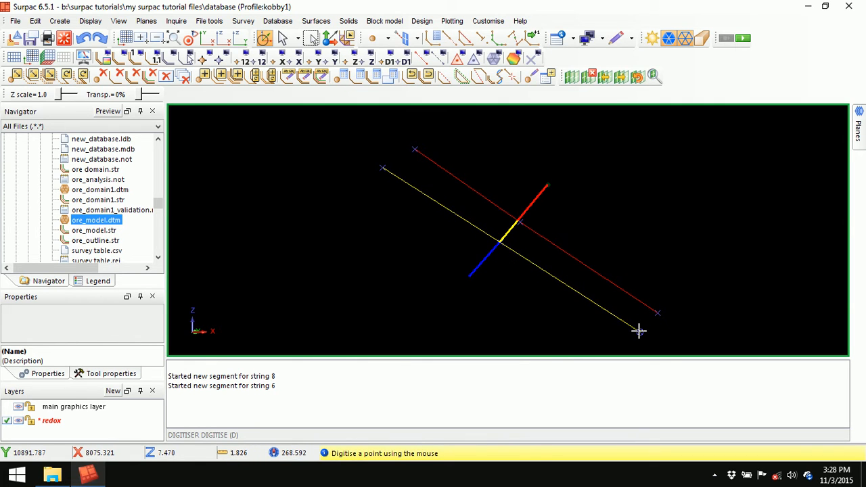
pyautogui.press('Escape')
pyautogui.click(587, 74)
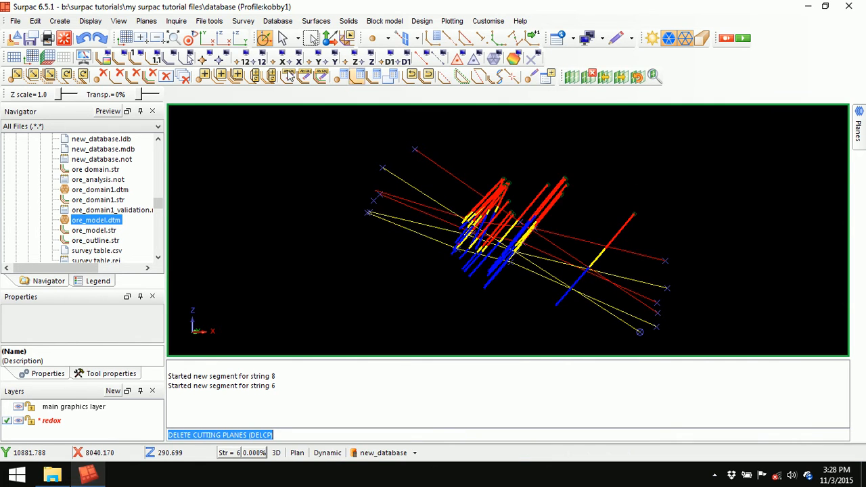
# Slice a section along the short drillhole just south of the third digitised section, keeping 5 forward, 5 backward and step distance 5.
pyautogui.click(173, 38)
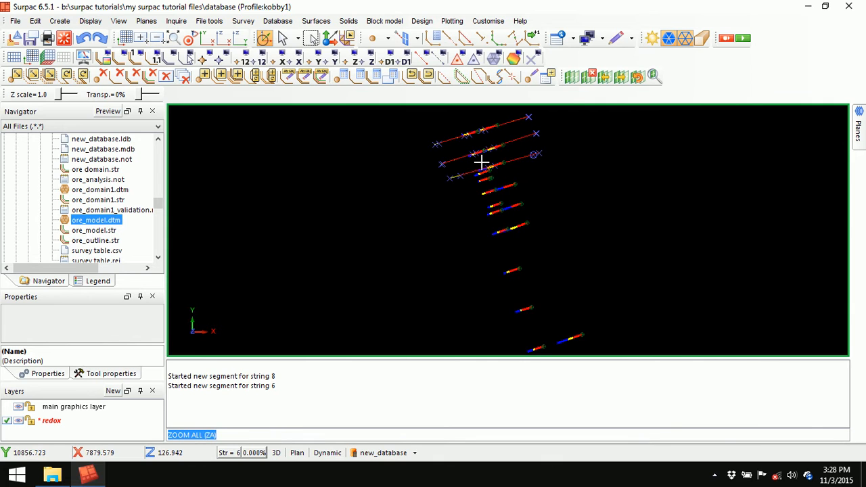
pyautogui.scroll(2, 472, 202)
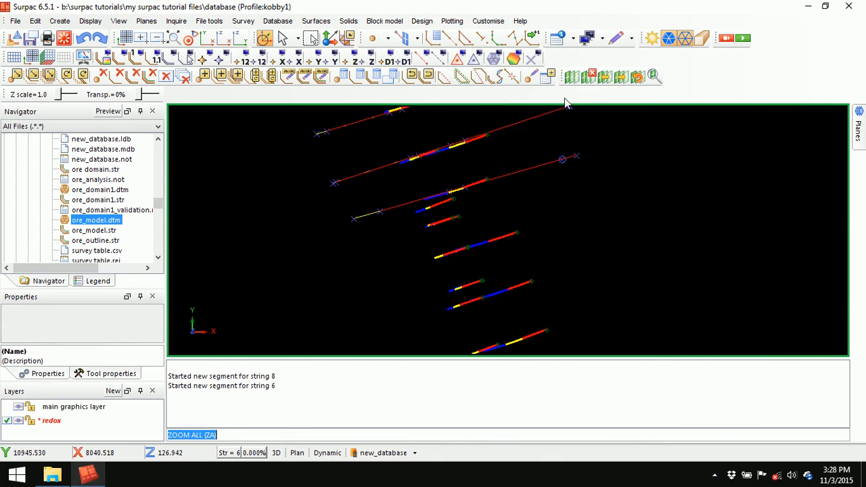
pyautogui.click(571, 76)
pyautogui.click(544, 332)
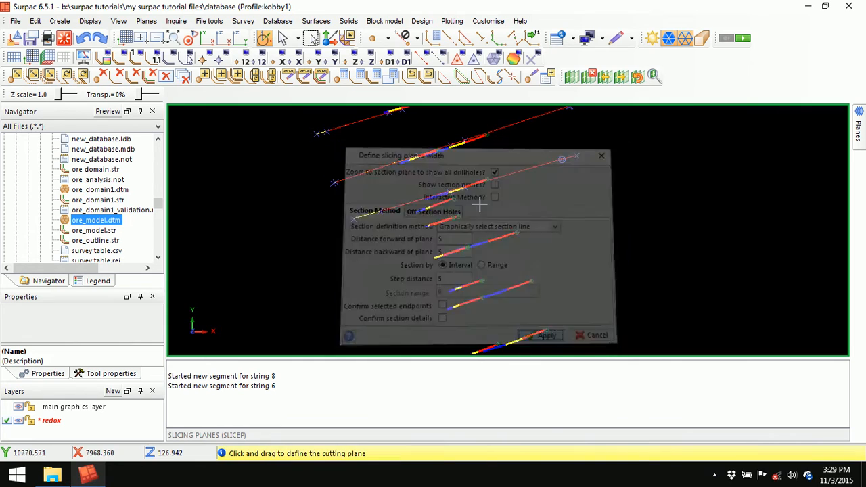
pyautogui.moveTo(397, 217); pyautogui.dragTo(473, 186)
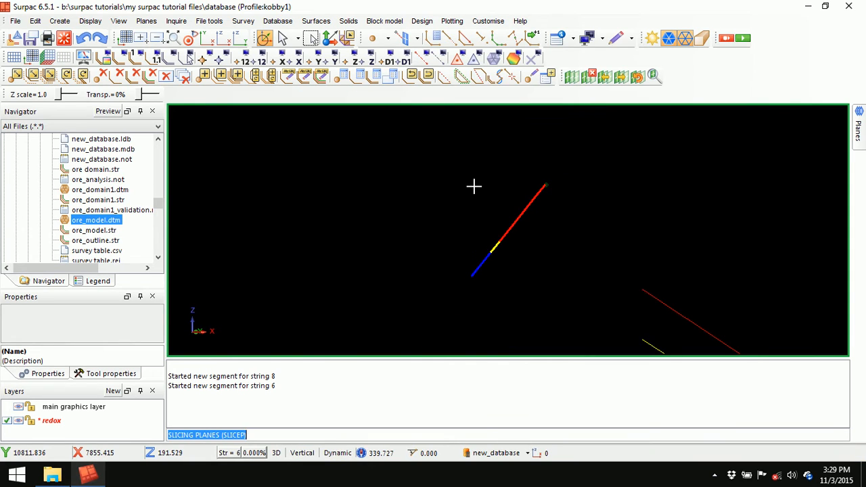
# Start string 8 and digitise a three-point line through the short drillhole's red-yellow contact, extending well beyond it on each side.
pyautogui.click(433, 38)
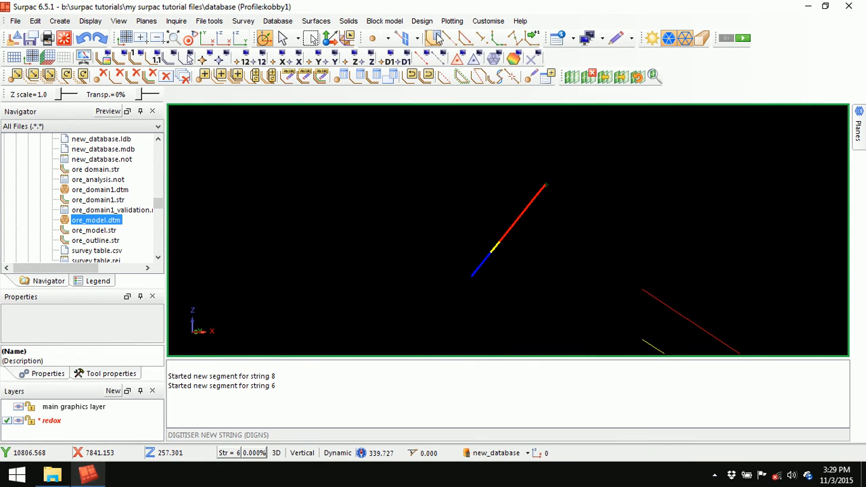
pyautogui.rightClick(397, 197)
pyautogui.click(419, 211)
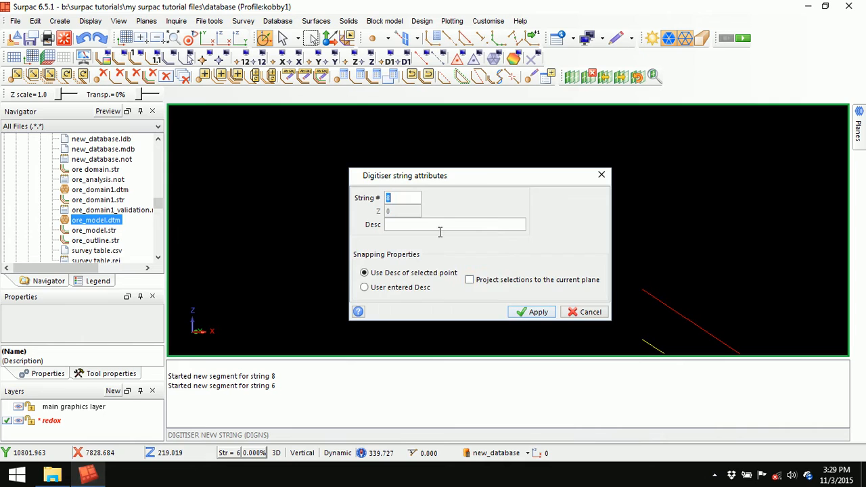
pyautogui.click(531, 312)
pyautogui.click(449, 38)
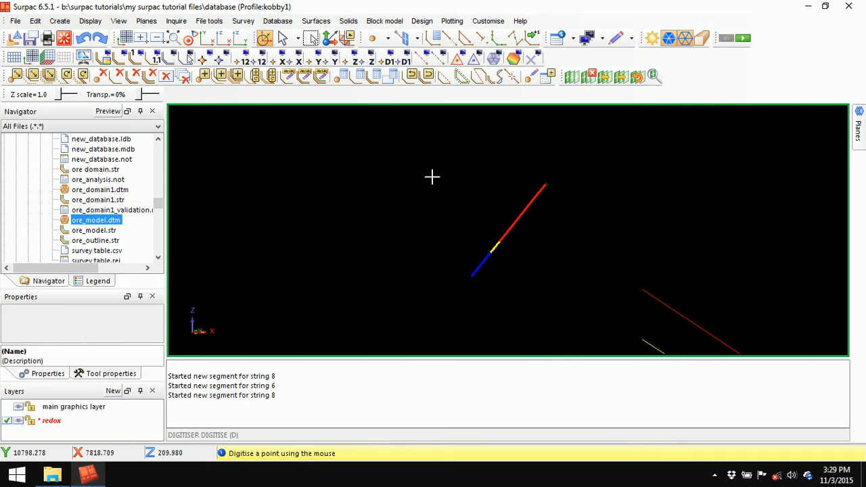
pyautogui.click(386, 169)
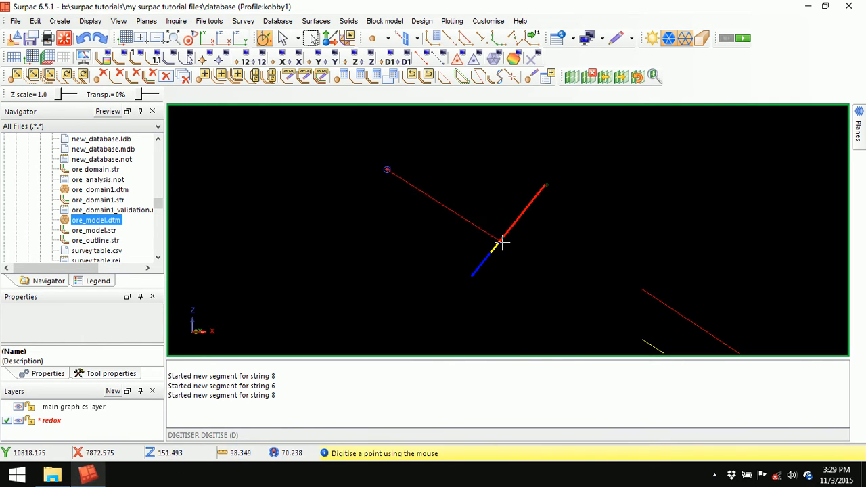
pyautogui.click(628, 319)
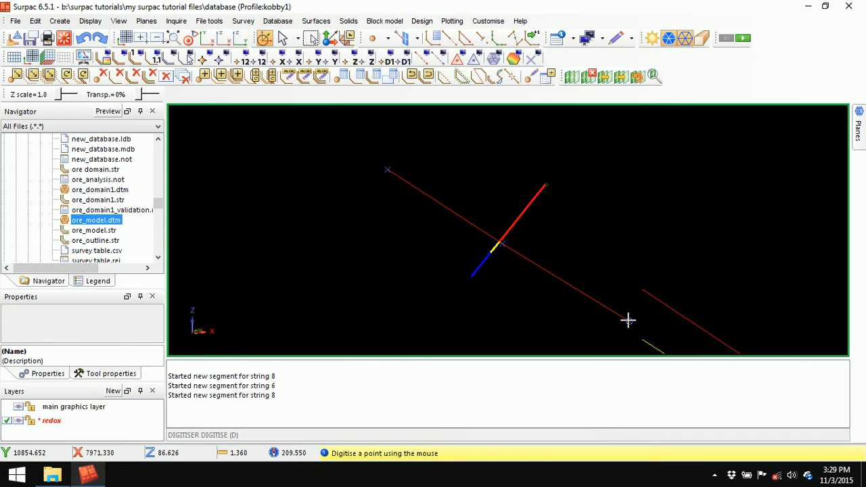
pyautogui.press('Escape')
# Start string 6, digitise a three-point line through the short drillhole's yellow-blue contact extending beyond both sides, and clear the message window.
pyautogui.click(433, 39)
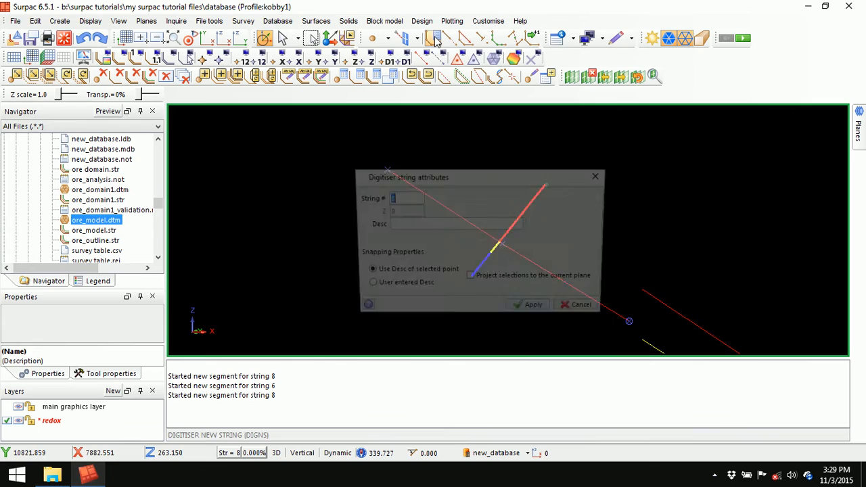
pyautogui.rightClick(401, 197)
pyautogui.click(425, 222)
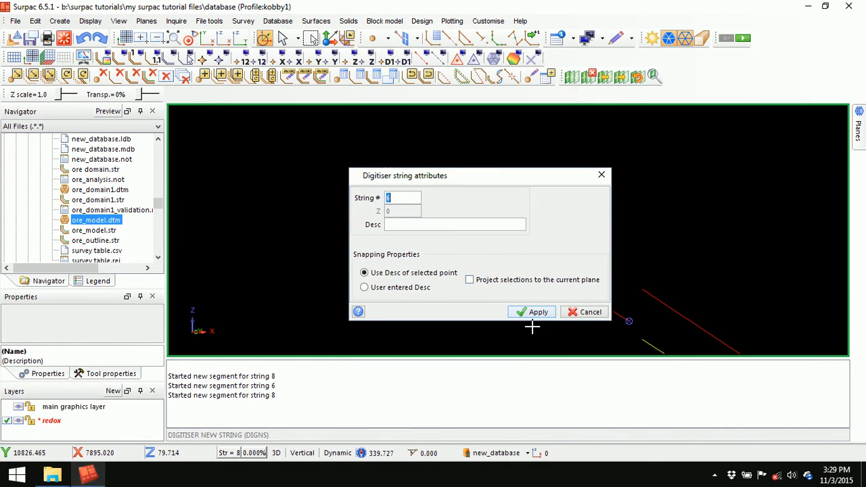
pyautogui.click(533, 312)
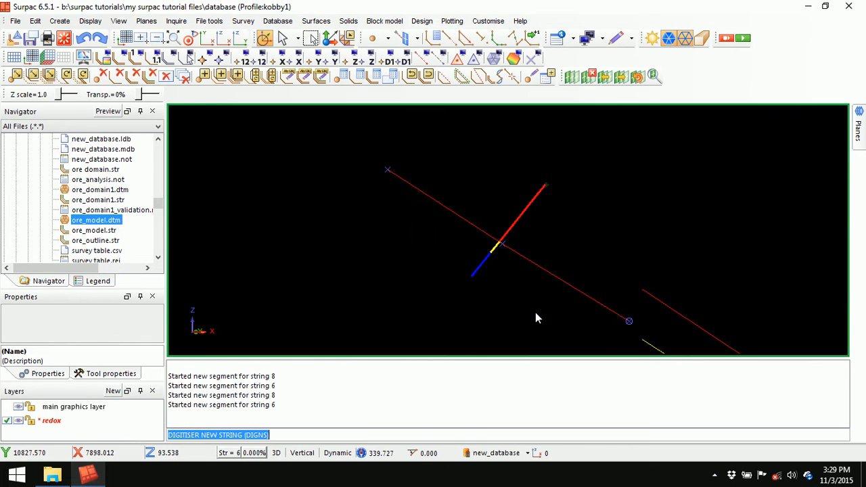
pyautogui.click(446, 39)
pyautogui.click(378, 186)
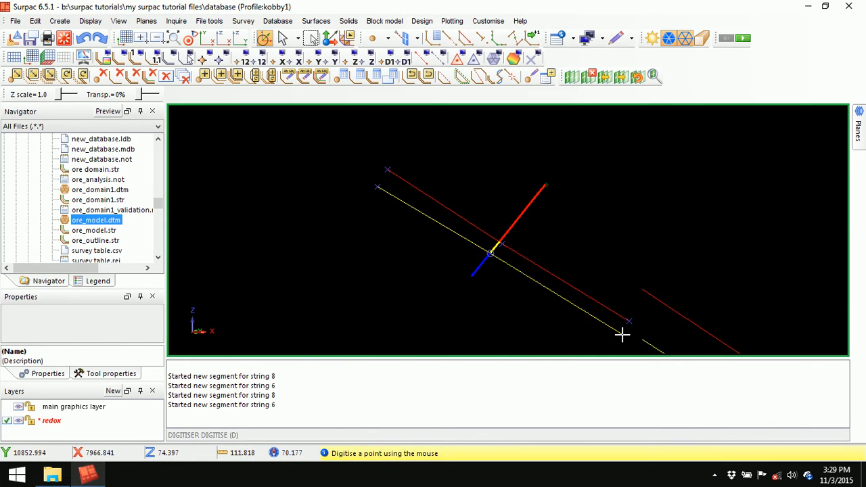
pyautogui.click(623, 335)
pyautogui.rightClick(495, 385)
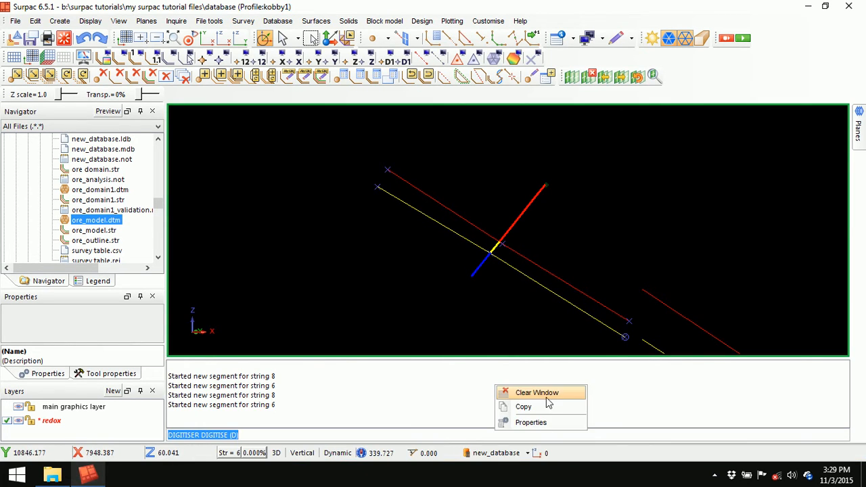
pyautogui.click(542, 394)
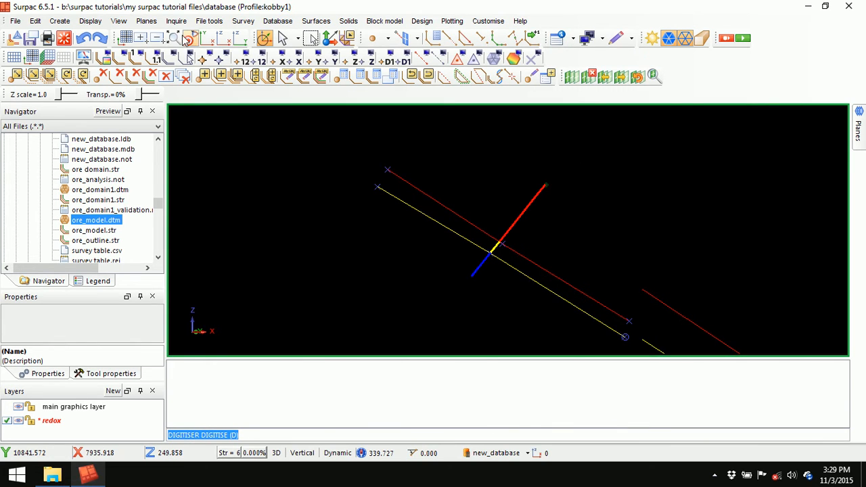
# Delete the cutting planes and slice a section along the next short drillhole row south, keeping 5 forward, 5 backward and step distance 5.
pyautogui.click(175, 39)
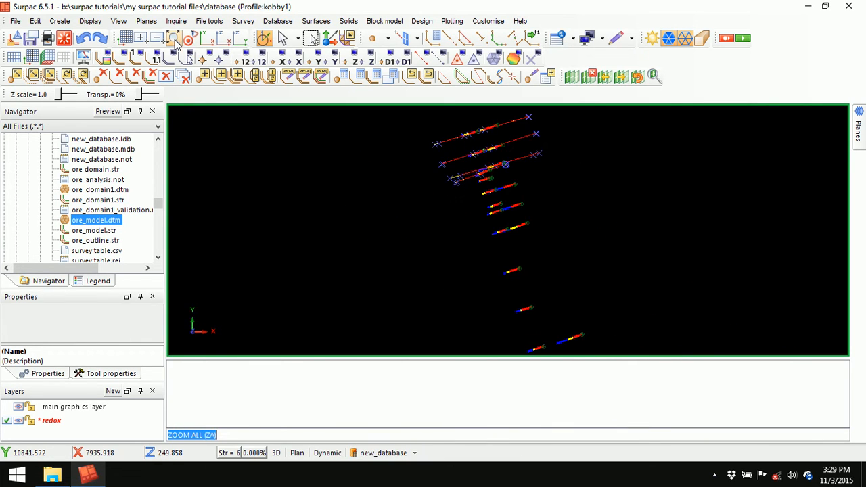
pyautogui.scroll(2, 484, 173)
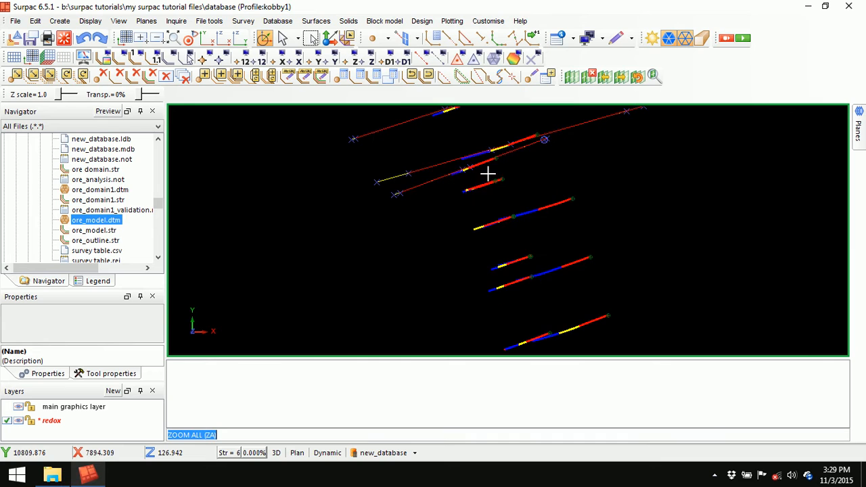
pyautogui.click(572, 76)
pyautogui.click(545, 338)
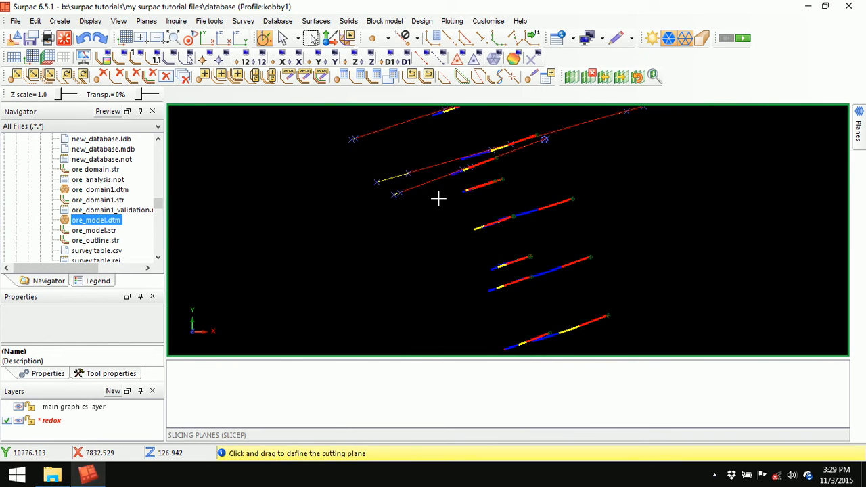
pyautogui.moveTo(466, 197); pyautogui.dragTo(526, 170)
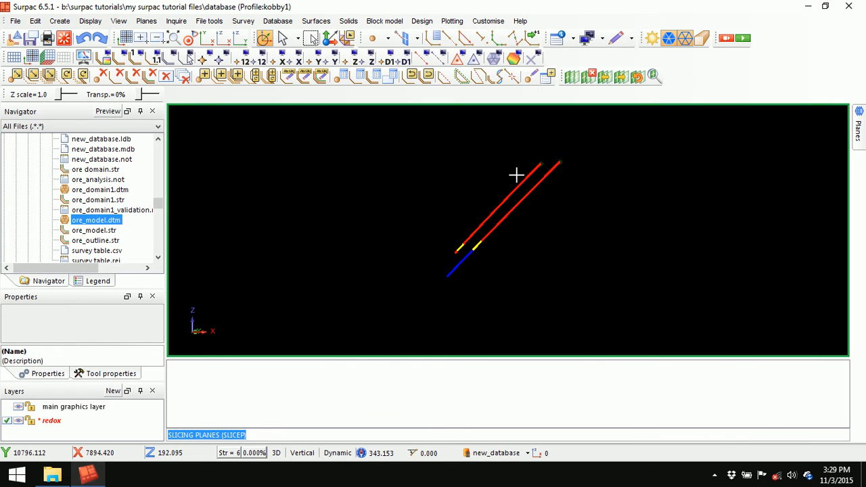
# Start string 8 and digitise a four-point line through the upper red-yellow contacts of both parallel drillholes, extending beyond them on each side.
pyautogui.scroll(1, 516, 175)
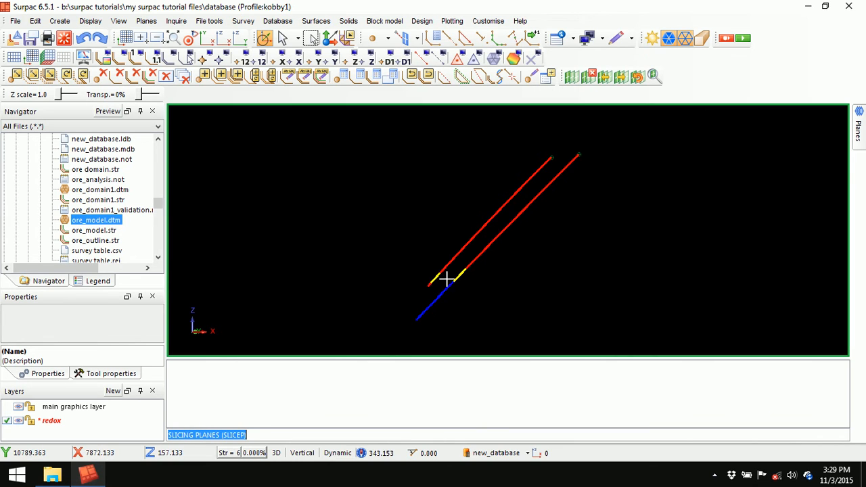
pyautogui.scroll(2, 446, 277)
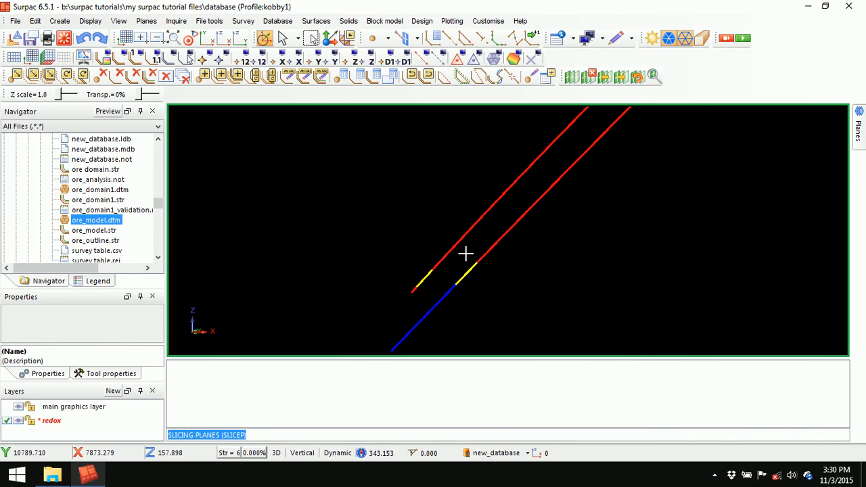
pyautogui.scroll(-2, 513, 197)
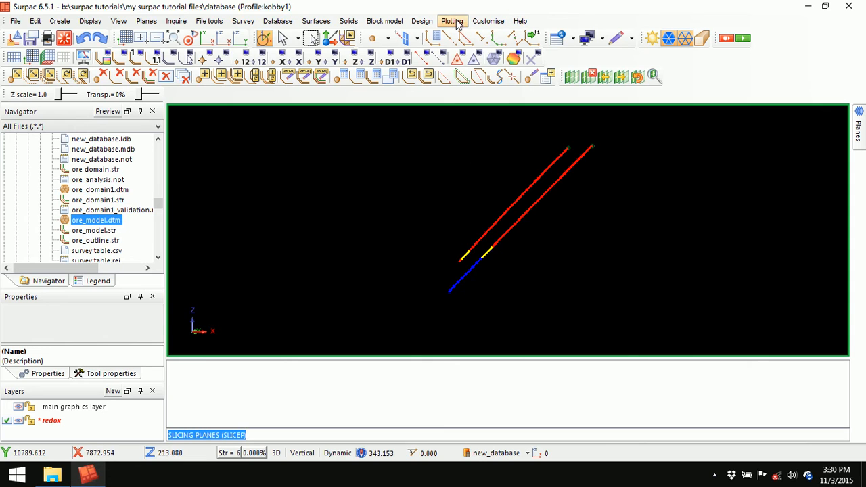
pyautogui.click(436, 38)
pyautogui.rightClick(405, 194)
pyautogui.click(443, 216)
pyautogui.click(537, 313)
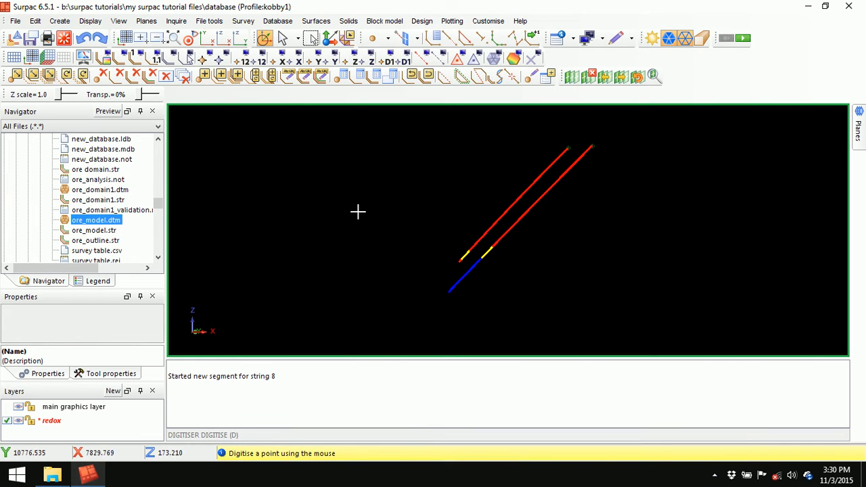
pyautogui.click(362, 200)
pyautogui.click(494, 244)
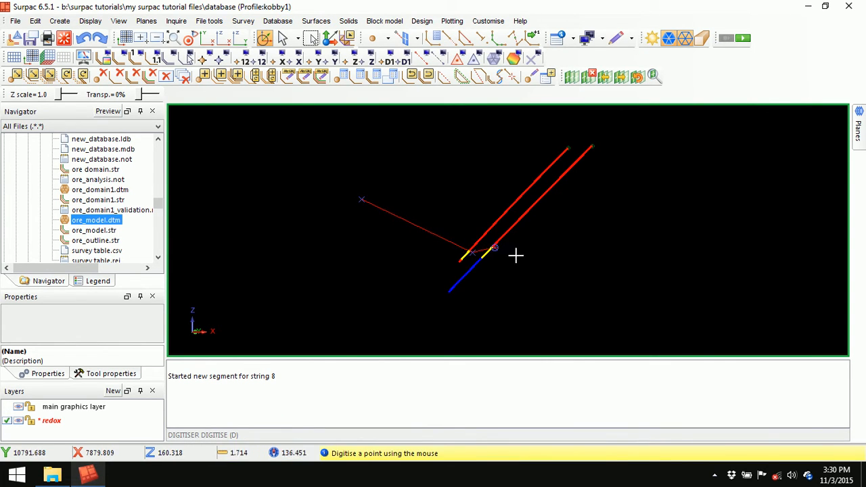
pyautogui.click(652, 332)
# Start string 6 and, in section view, digitise a four-point line through the lower ends of both drillholes' yellow intervals, extending beyond both sides.
pyautogui.moveTo(509, 300); pyautogui.dragTo(506, 236, button='right')
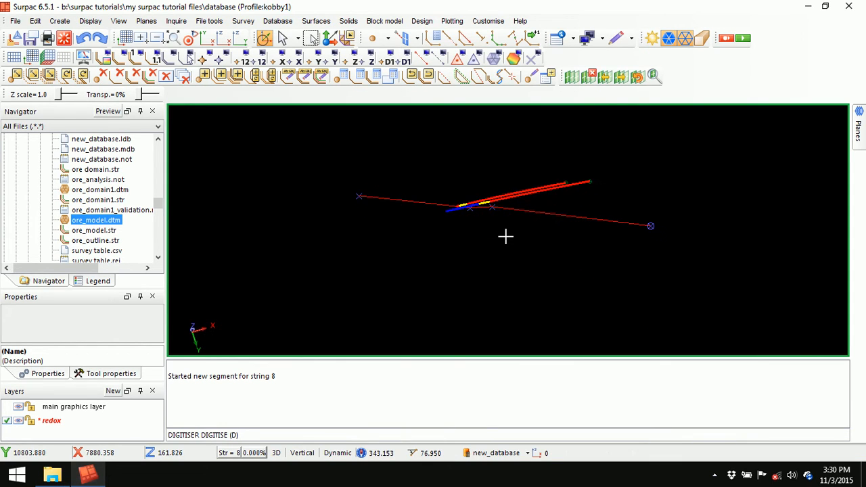
pyautogui.click(223, 38)
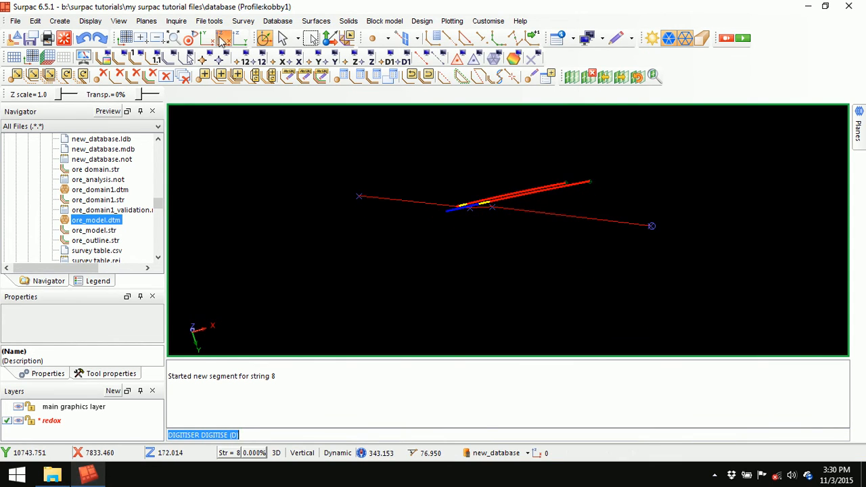
pyautogui.moveTo(524, 263); pyautogui.dragTo(522, 206, button='middle')
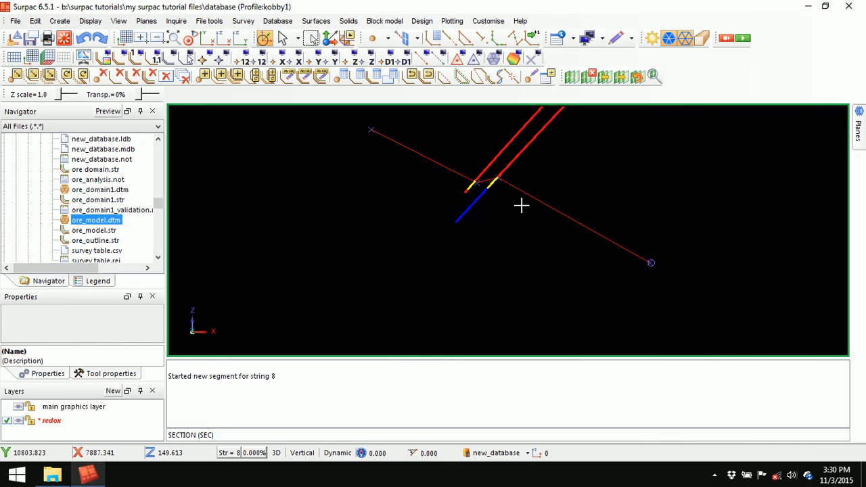
pyautogui.click(435, 39)
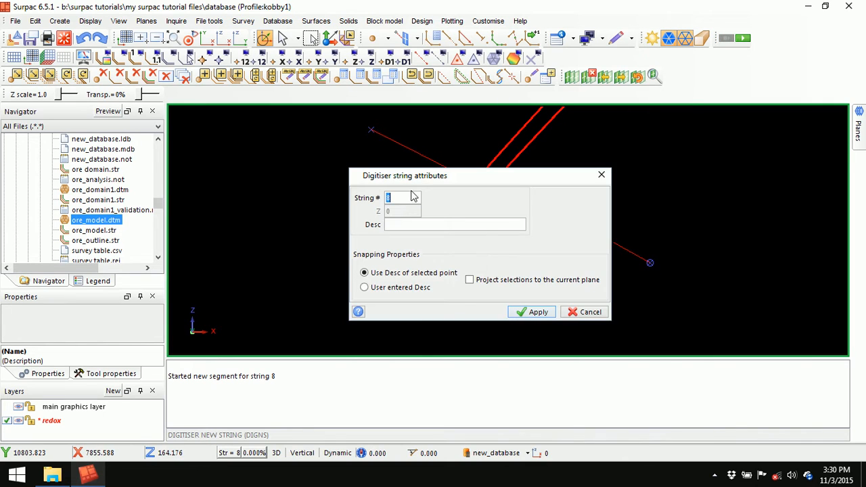
pyautogui.rightClick(399, 198)
pyautogui.click(446, 248)
pyautogui.click(537, 312)
pyautogui.click(448, 39)
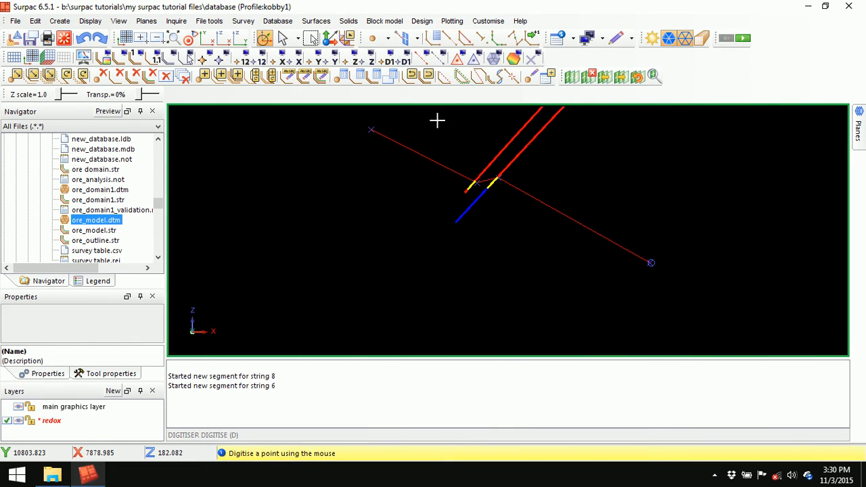
pyautogui.click(349, 141)
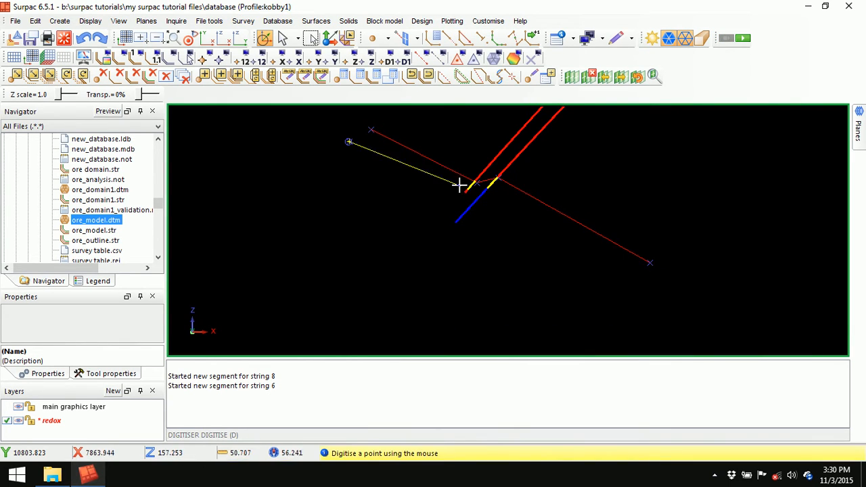
pyautogui.click(488, 191)
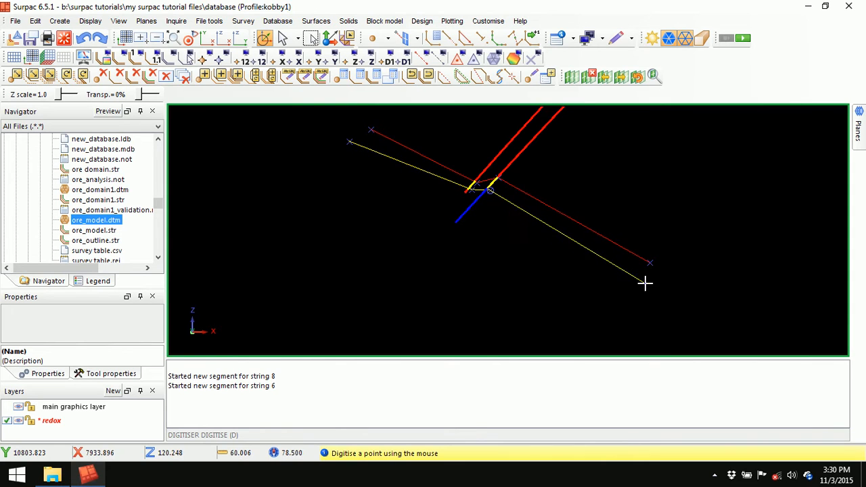
pyautogui.click(656, 285)
pyautogui.press('Escape')
# Clear the message window and delete the two-drillhole section's cutting planes to return to the full plan.
pyautogui.rightClick(485, 369)
pyautogui.click(526, 377)
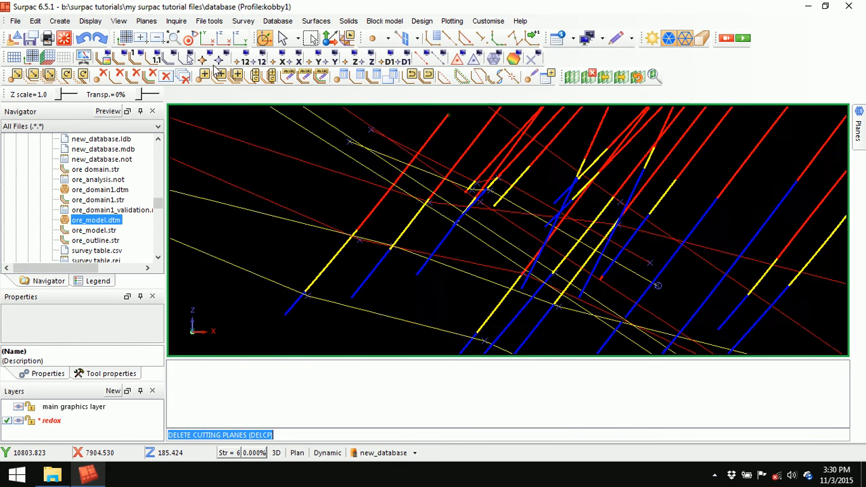
pyautogui.click(176, 41)
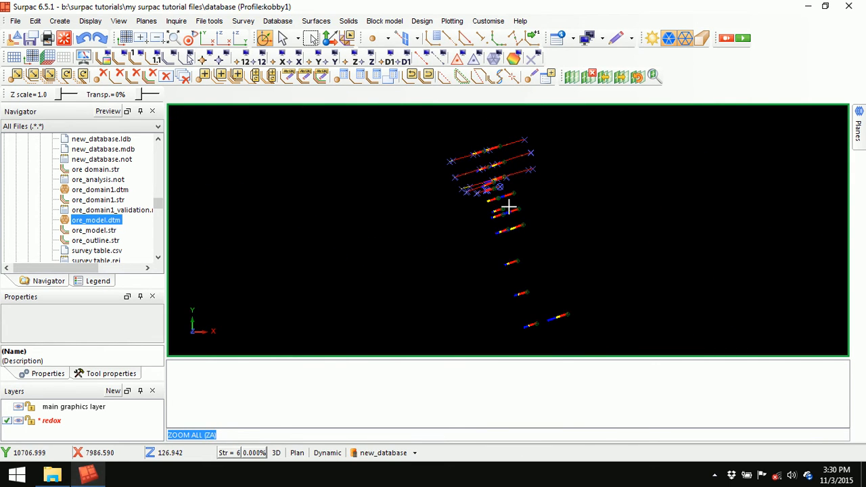
# Slice a section along the next undigitised drillhole row south, keeping 5 forward, 5 backward and step distance 5.
pyautogui.click(571, 77)
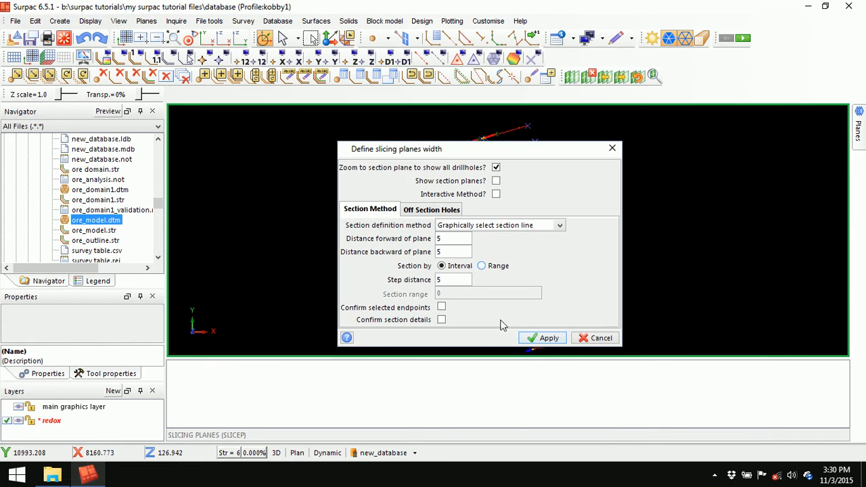
pyautogui.click(543, 338)
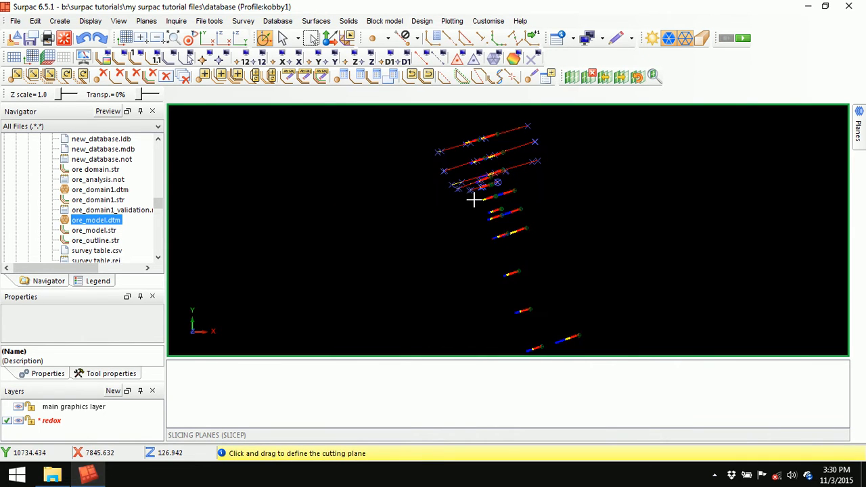
pyautogui.moveTo(486, 201); pyautogui.dragTo(539, 183)
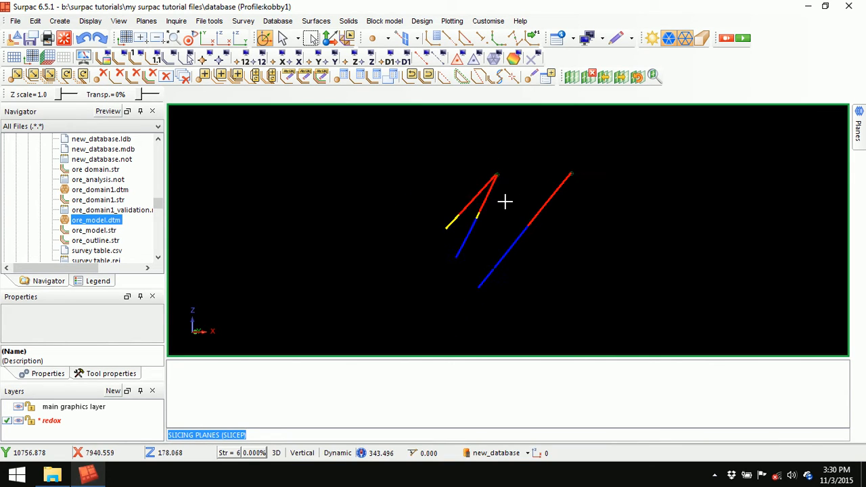
# Start string 8 and digitise a five-point line through the base of the red interval in all three drillholes, extending beyond them on both sides.
pyautogui.click(448, 38)
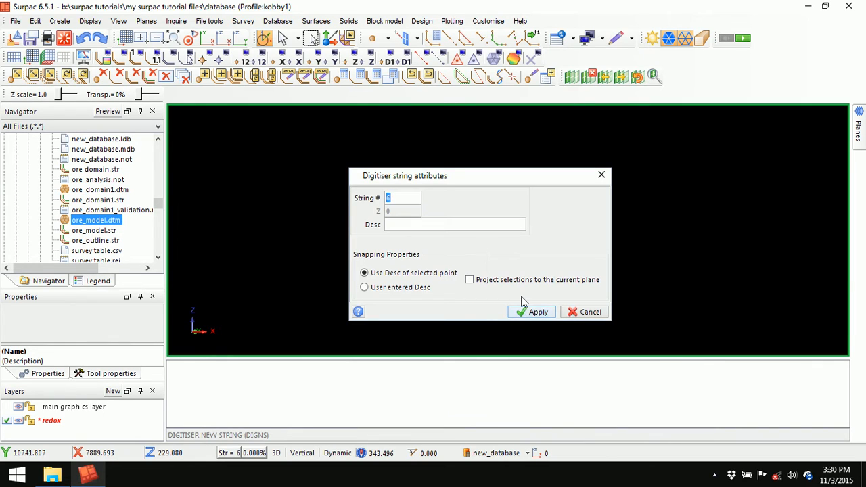
pyautogui.rightClick(395, 198)
pyautogui.click(432, 227)
pyautogui.click(536, 313)
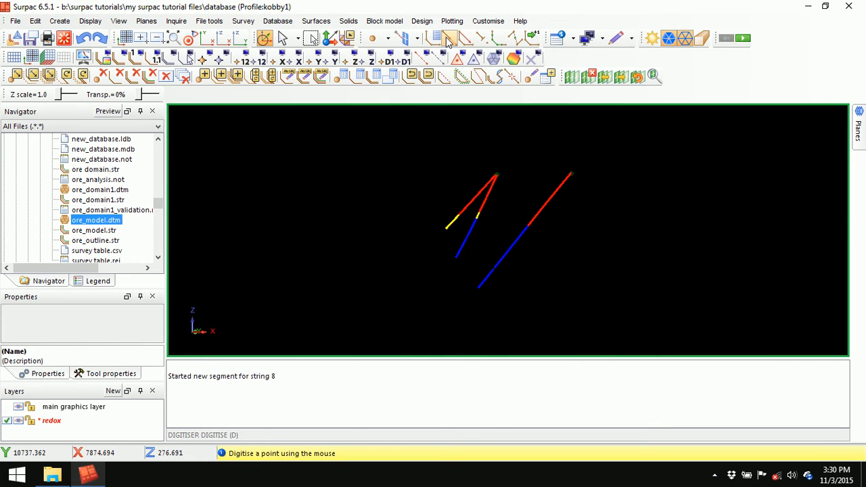
pyautogui.click(337, 170)
pyautogui.click(479, 214)
pyautogui.click(527, 226)
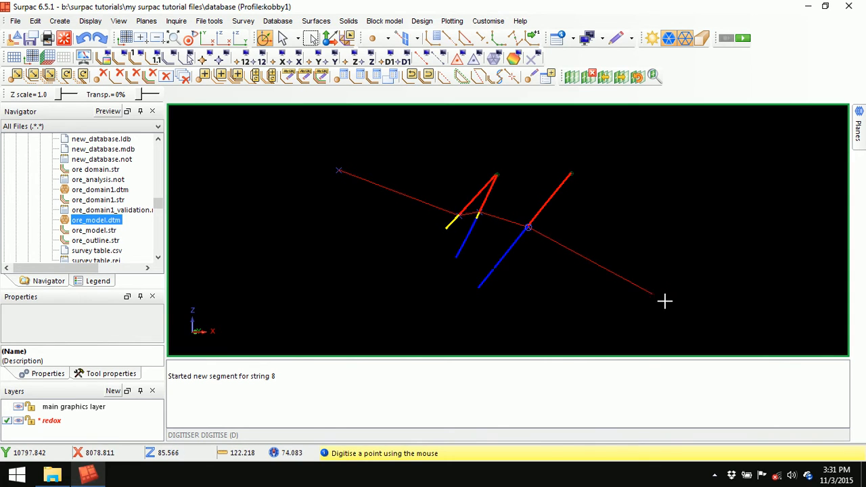
pyautogui.press('Escape')
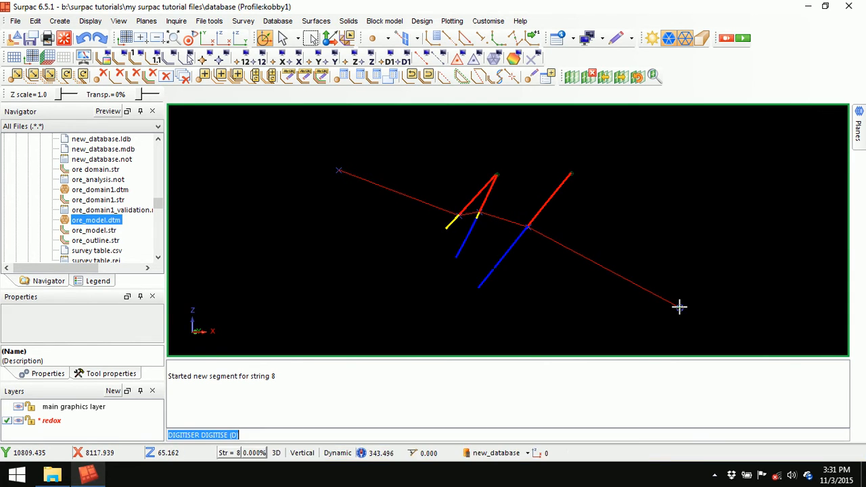
pyautogui.click(679, 307)
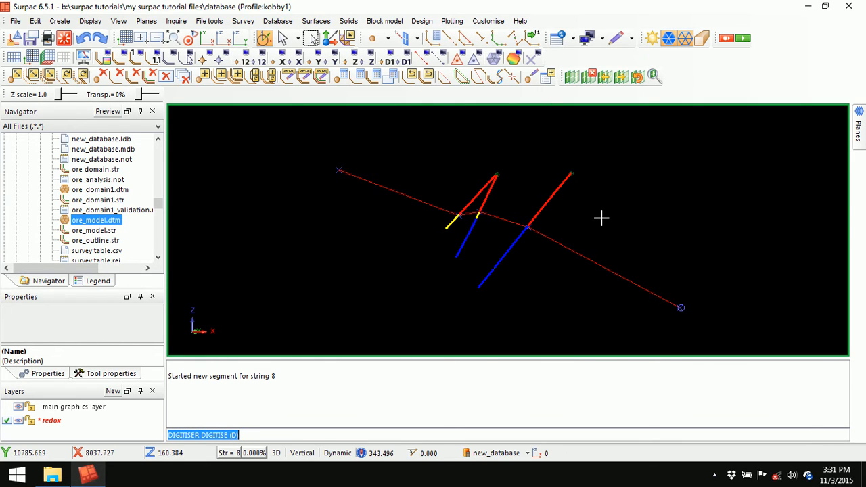
# Start string 6 and digitise a five-point line through the two yellow intervals' lower ends and just below the third hole's red-blue contact, extending both sides.
pyautogui.click(429, 37)
pyautogui.rightClick(397, 198)
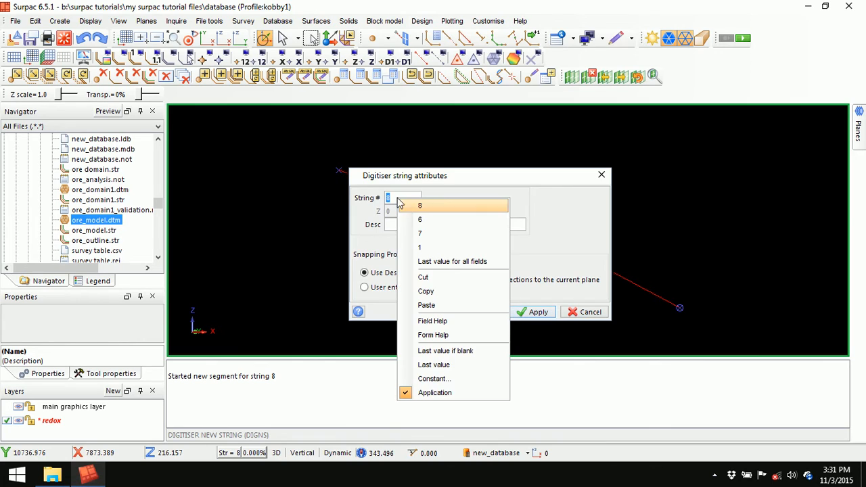
pyautogui.click(485, 184)
pyautogui.moveTo(497, 175); pyautogui.dragTo(446, 127)
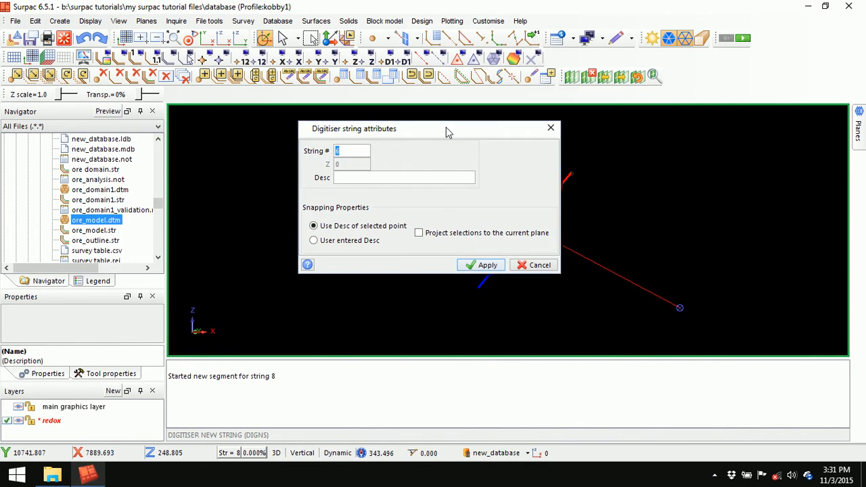
pyautogui.click(487, 265)
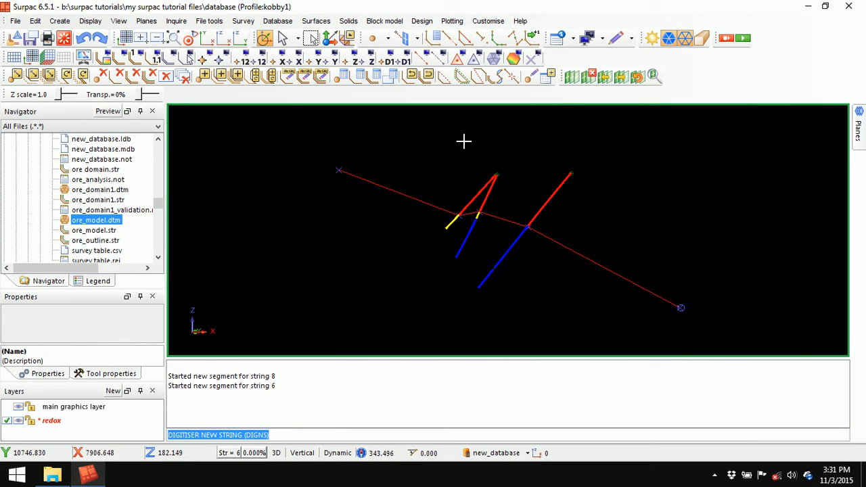
pyautogui.click(451, 39)
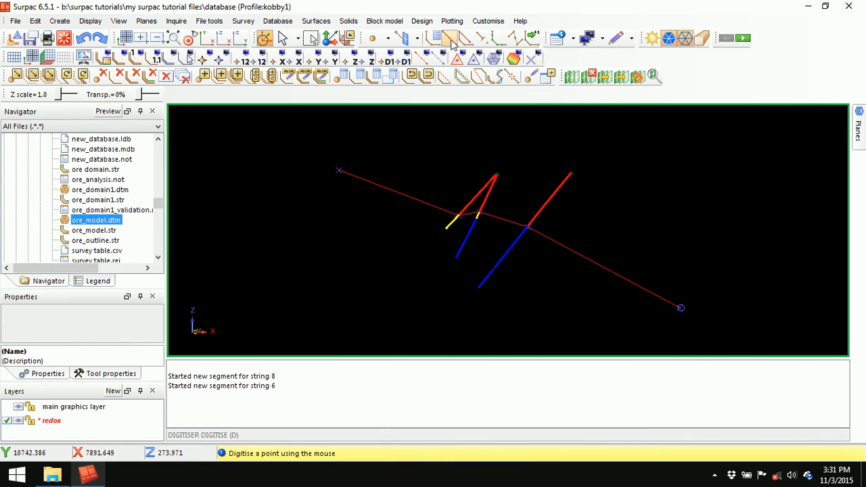
pyautogui.click(334, 180)
pyautogui.click(447, 226)
pyautogui.click(476, 217)
pyautogui.click(521, 234)
pyautogui.click(680, 320)
pyautogui.press('Escape')
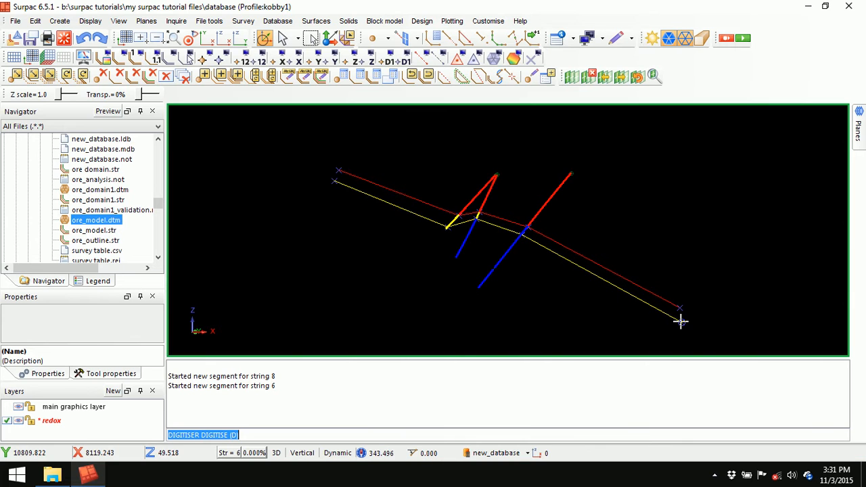
# Delete the three-drillhole section's cutting planes and slice the next short row south, keeping 5 forward, 5 backward and step distance 5.
pyautogui.click(591, 75)
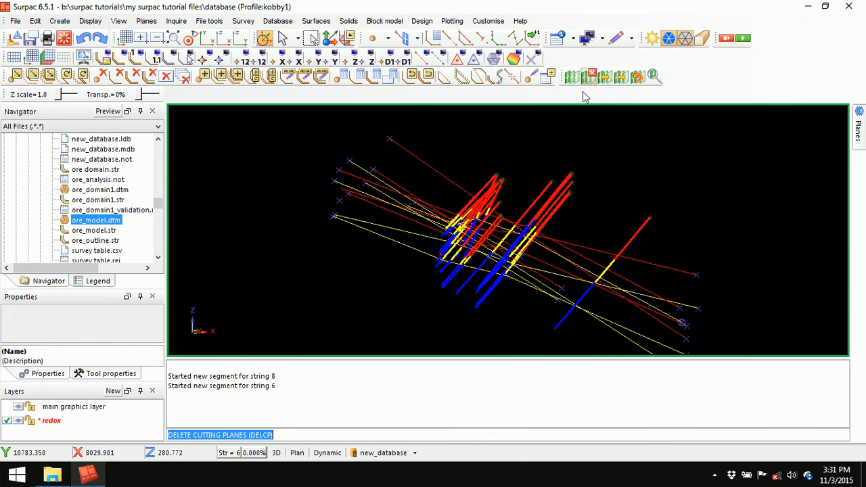
pyautogui.click(175, 39)
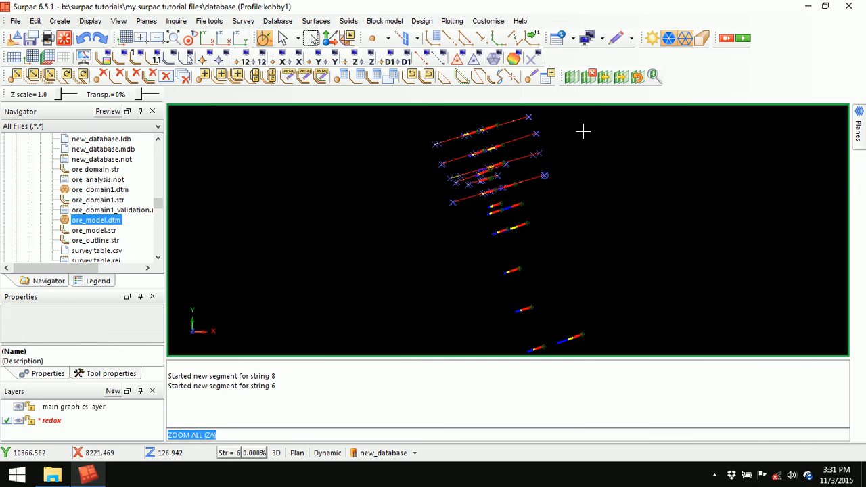
pyautogui.click(570, 77)
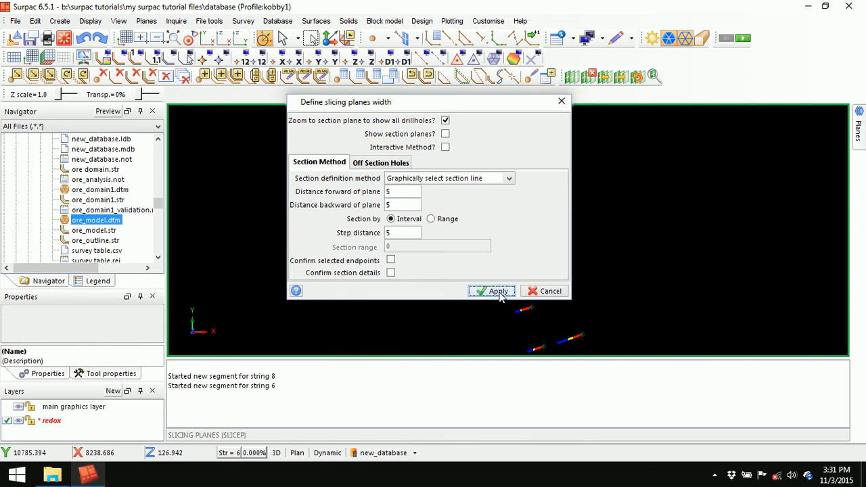
pyautogui.click(498, 292)
pyautogui.moveTo(472, 213); pyautogui.dragTo(520, 195)
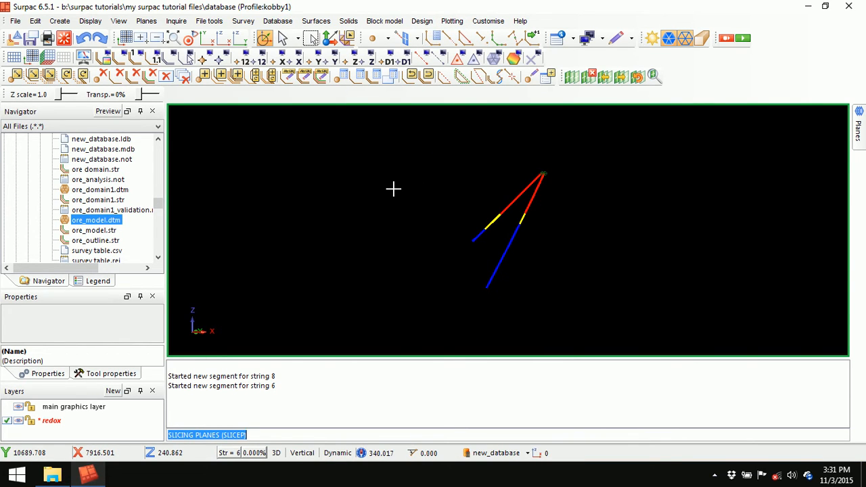
# Start string 8 and digitise a four-point line through the red-yellow contacts of the two diverging drillholes, extending beyond them on each side.
pyautogui.press('F2')
pyautogui.rightClick(349, 152)
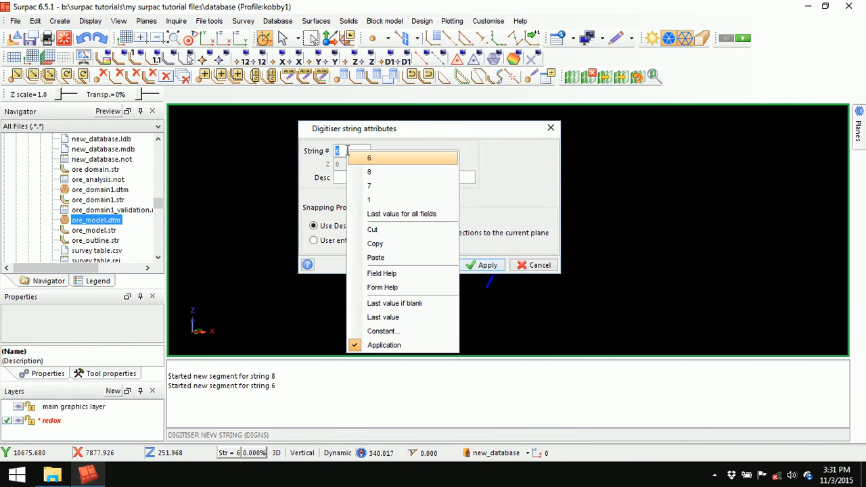
pyautogui.click(378, 175)
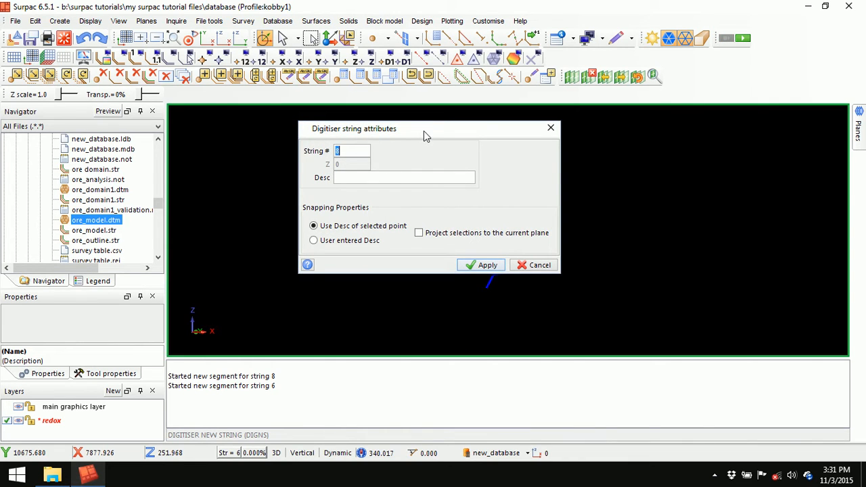
pyautogui.click(485, 266)
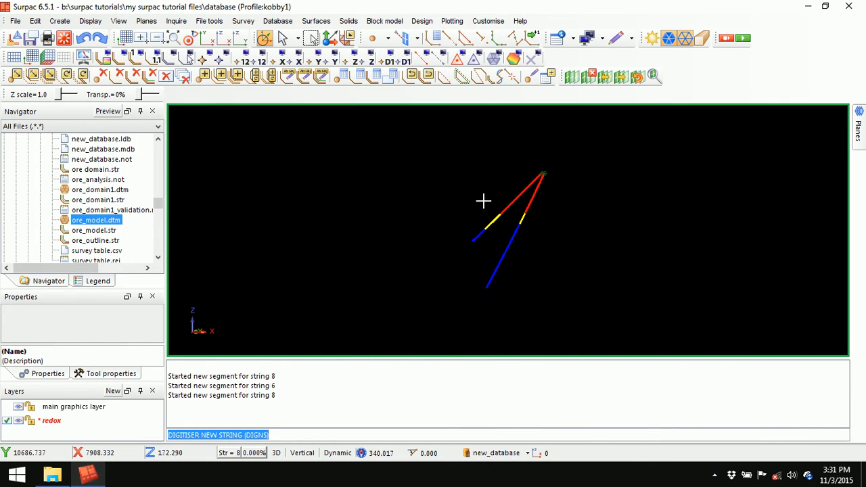
pyautogui.click(447, 38)
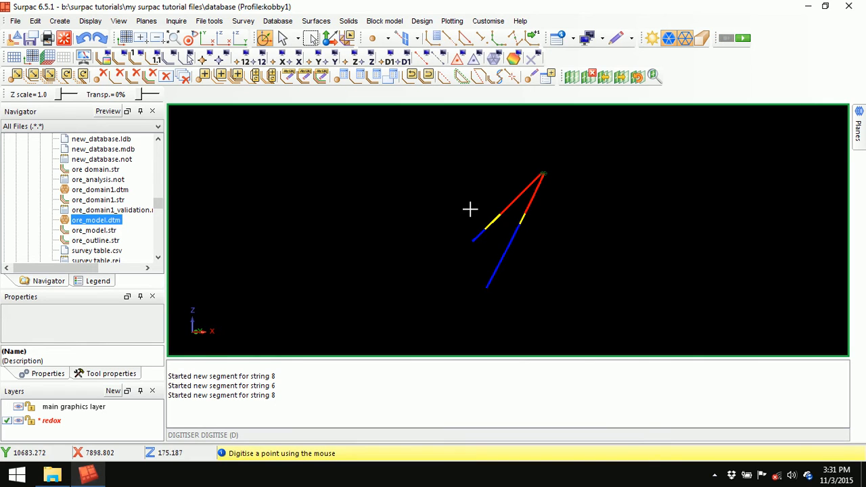
pyautogui.click(387, 159)
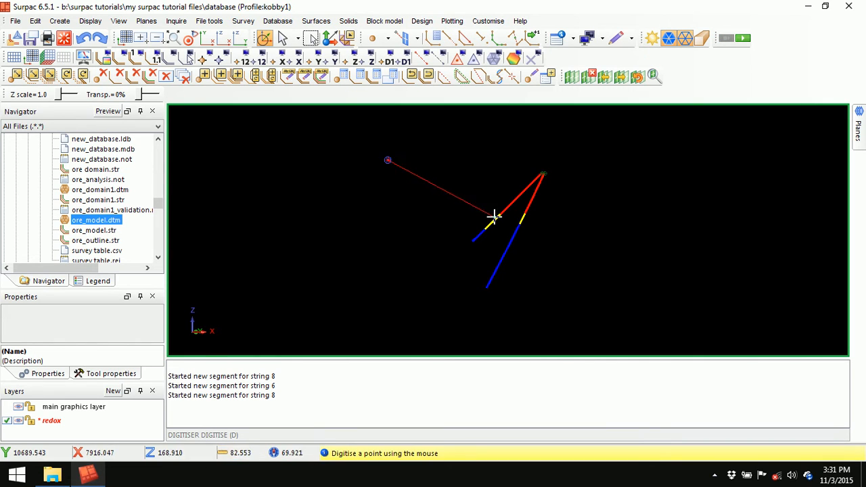
pyautogui.click(500, 213)
pyautogui.click(526, 214)
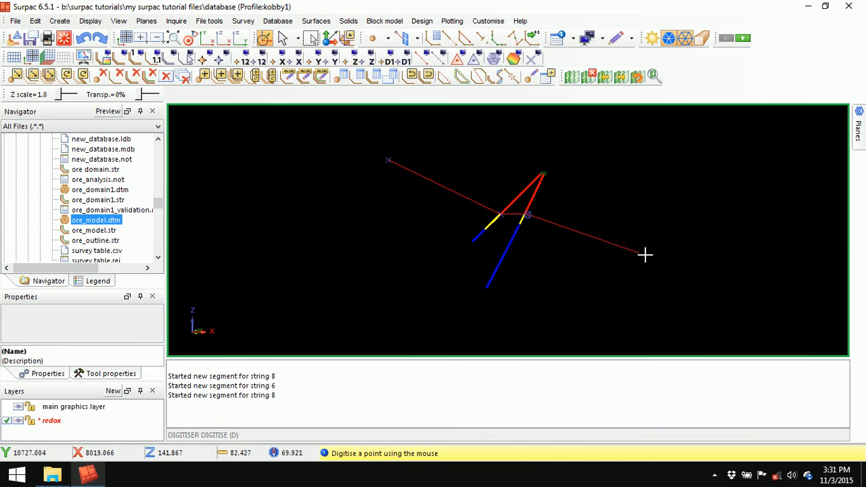
pyautogui.click(693, 288)
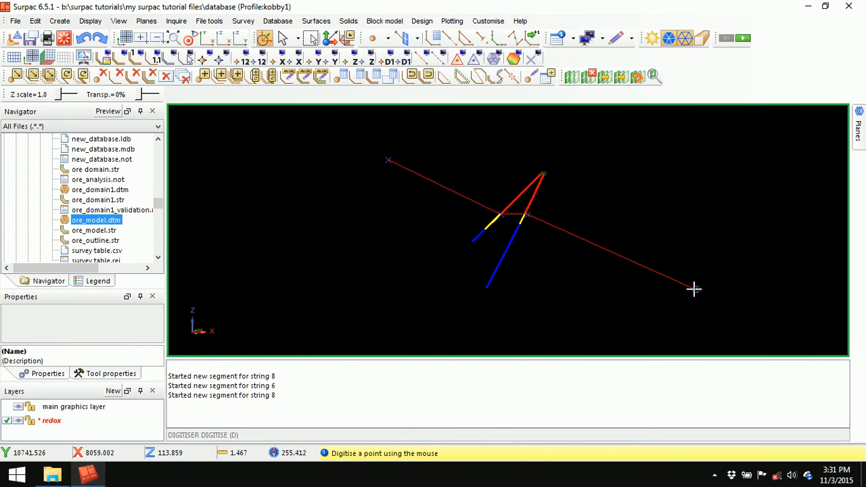
pyautogui.press('Escape')
# Start string 6 and digitise a four-point line through the yellow-blue contacts of the two diverging drillholes, extending beyond both sides.
pyautogui.click(434, 38)
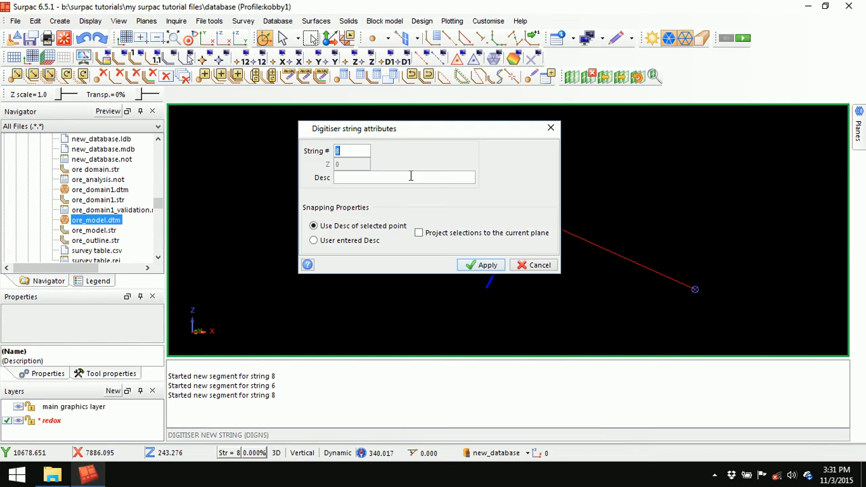
pyautogui.rightClick(342, 151)
pyautogui.click(367, 172)
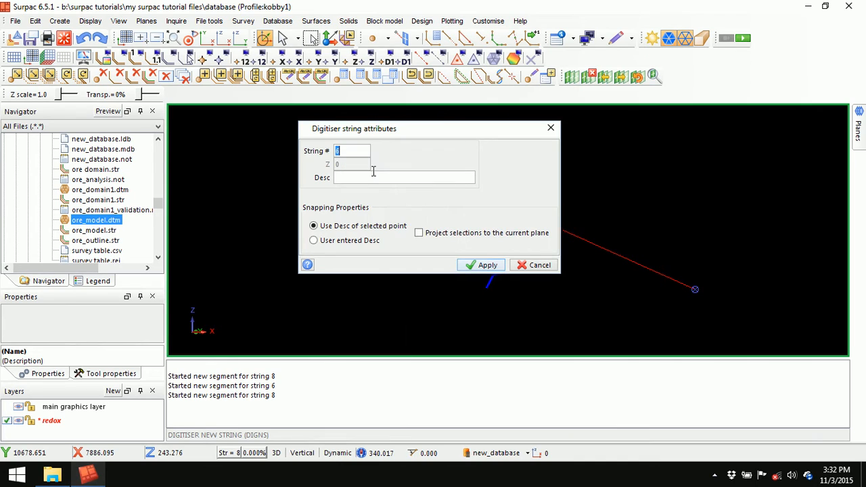
pyautogui.click(488, 264)
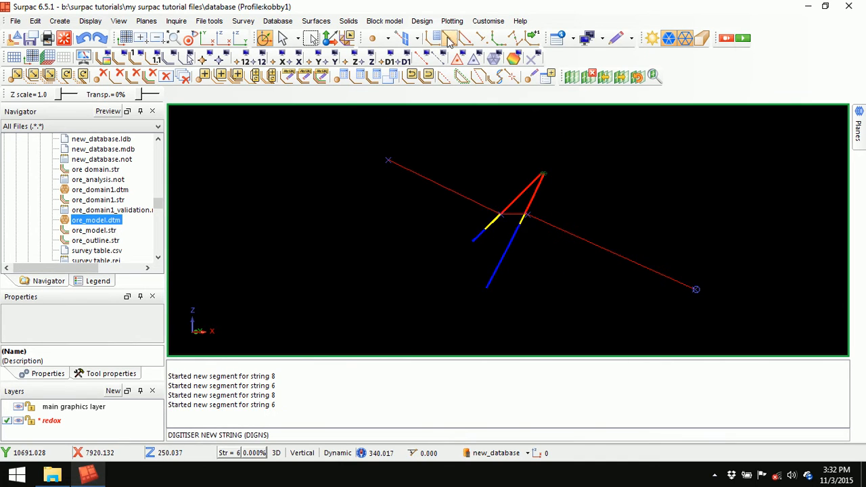
pyautogui.click(450, 38)
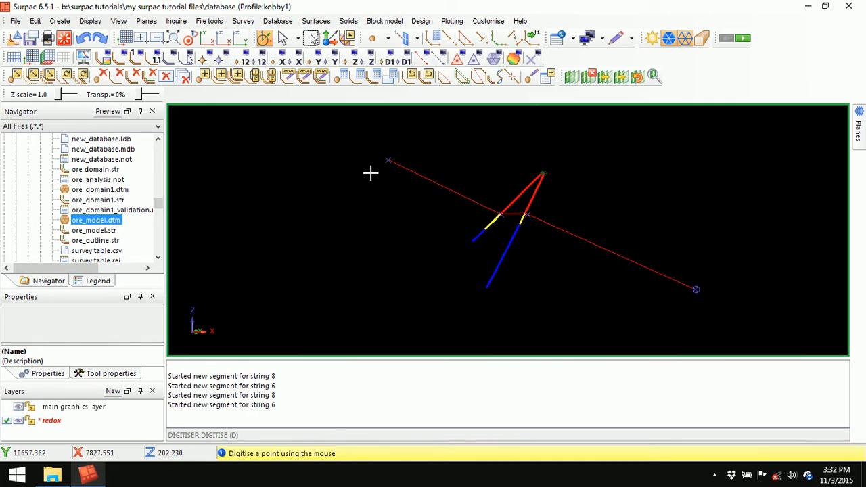
pyautogui.click(370, 173)
pyautogui.click(485, 232)
pyautogui.click(519, 222)
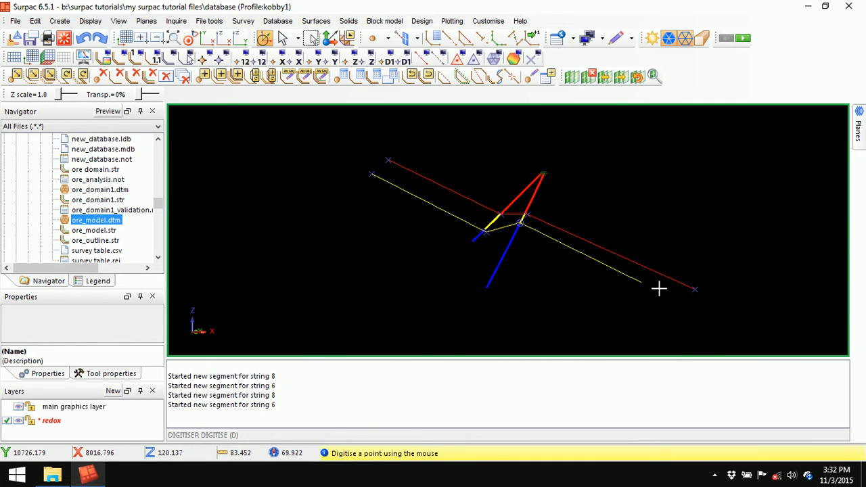
pyautogui.click(703, 308)
pyautogui.press('Escape')
# Clear the message window and delete the diverging-drillhole section's cutting planes, returning to the full plan.
pyautogui.rightClick(514, 376)
pyautogui.click(524, 383)
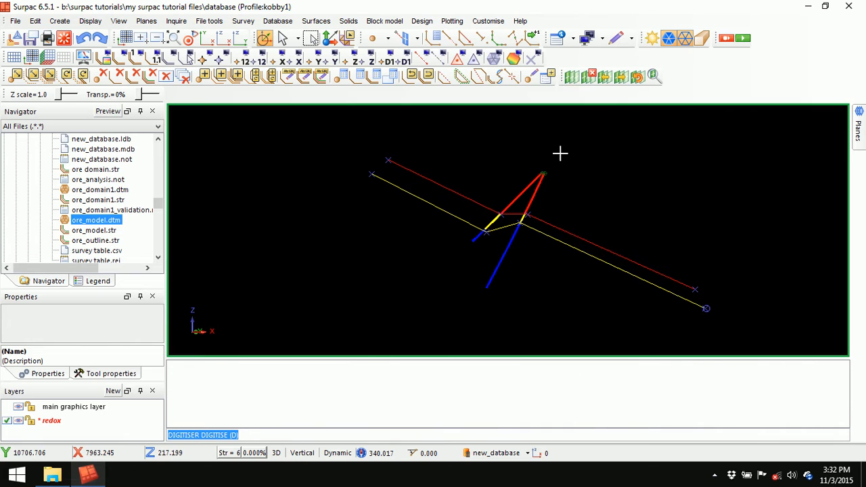
pyautogui.click(592, 76)
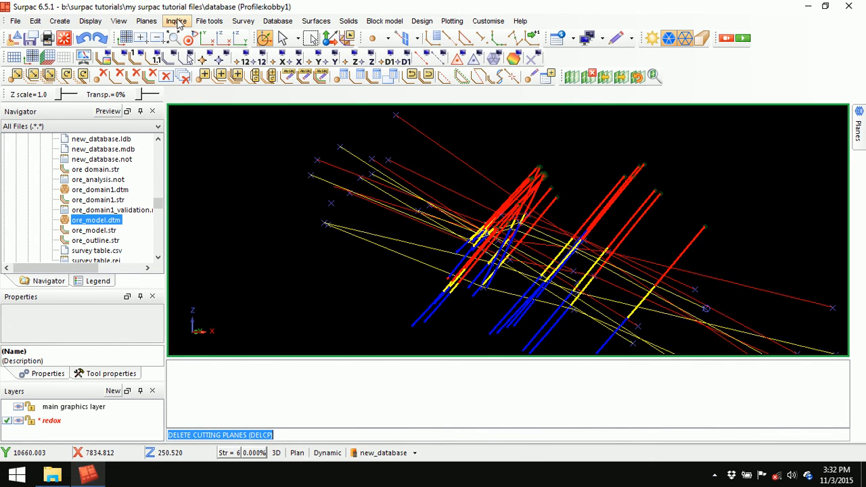
pyautogui.click(173, 38)
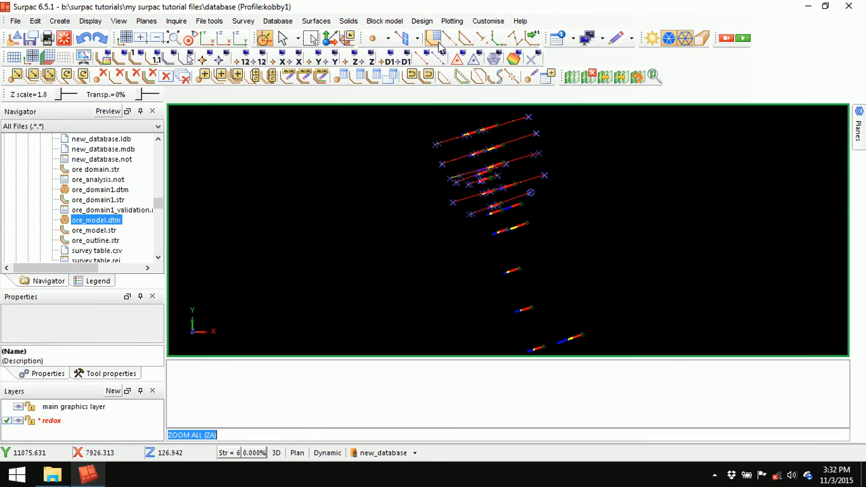
# Slice a section with the existing settings along the drillhole row immediately south of the last digitised lines.
pyautogui.scroll(1, 530, 209)
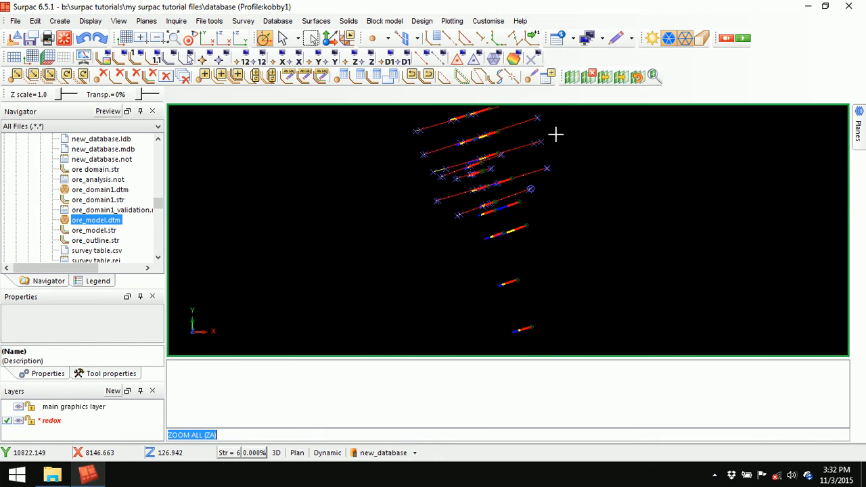
pyautogui.click(572, 77)
pyautogui.click(496, 291)
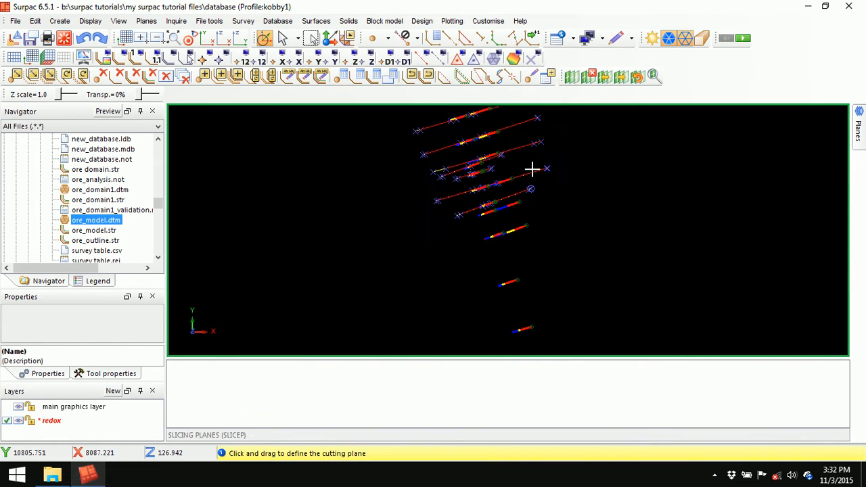
pyautogui.moveTo(488, 206); pyautogui.dragTo(535, 196)
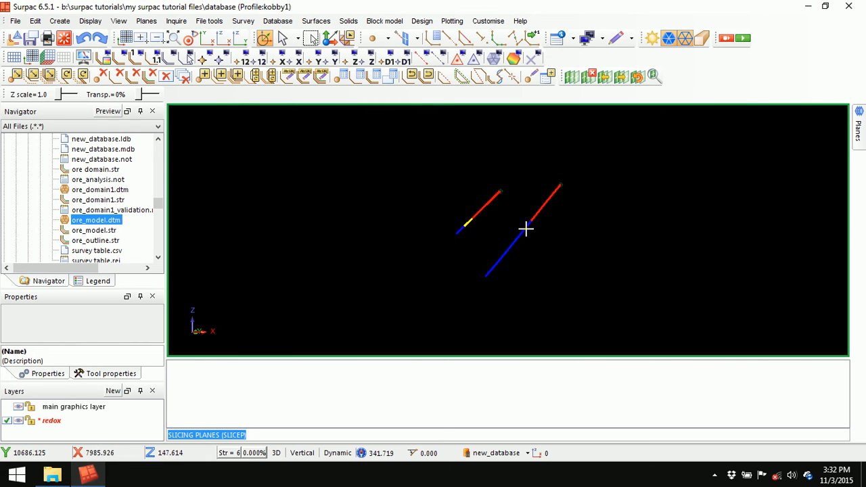
# Start string 8 and digitise a four-point line through the base of red in both drillholes, extending beyond them on each side.
pyautogui.scroll(1, 508, 211)
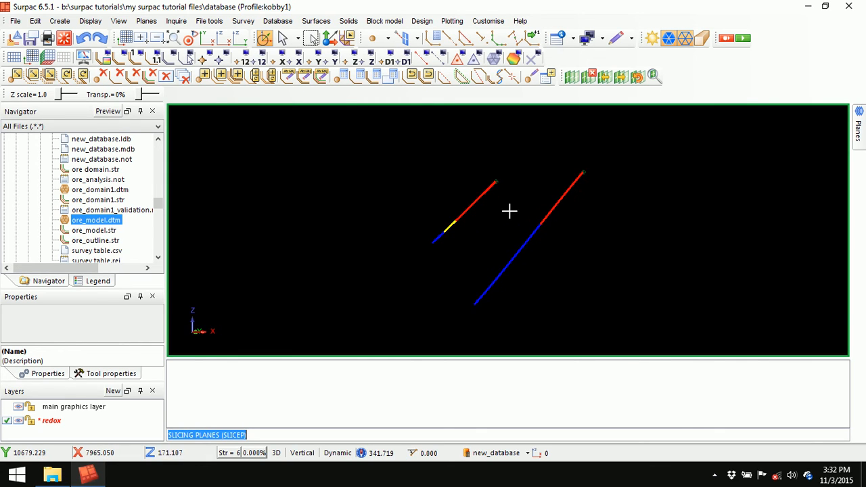
pyautogui.click(436, 39)
pyautogui.rightClick(358, 154)
pyautogui.click(382, 173)
pyautogui.click(496, 266)
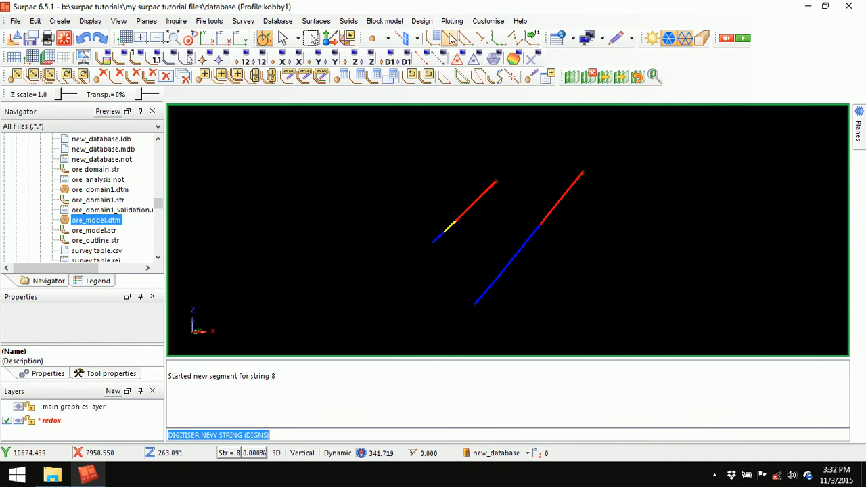
pyautogui.click(353, 165)
pyautogui.click(455, 220)
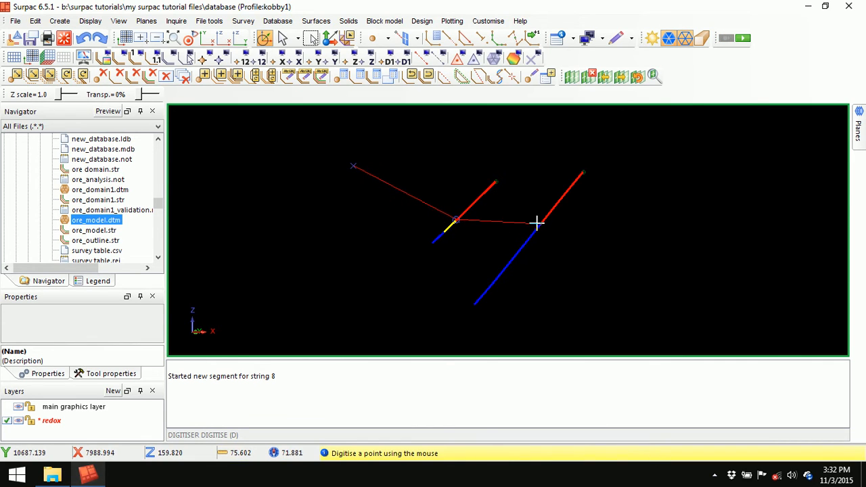
pyautogui.click(545, 223)
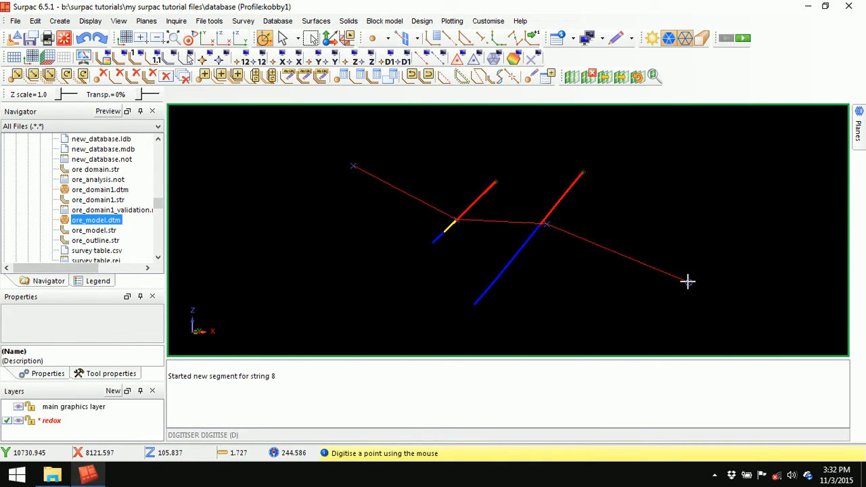
pyautogui.click(688, 281)
# Start string 6 and digitise a four-point line through the left hole's yellow-blue contact and just below the right hole's red-blue contact, extending beyond both.
pyautogui.click(434, 38)
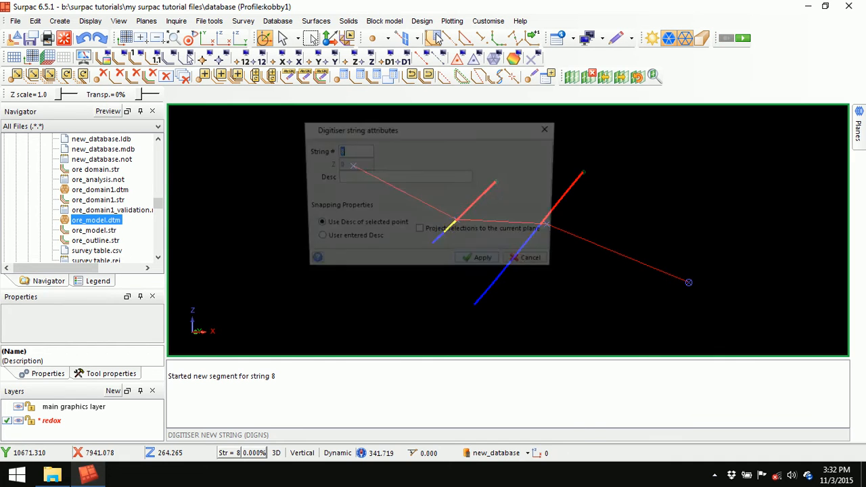
pyautogui.rightClick(345, 152)
pyautogui.click(374, 175)
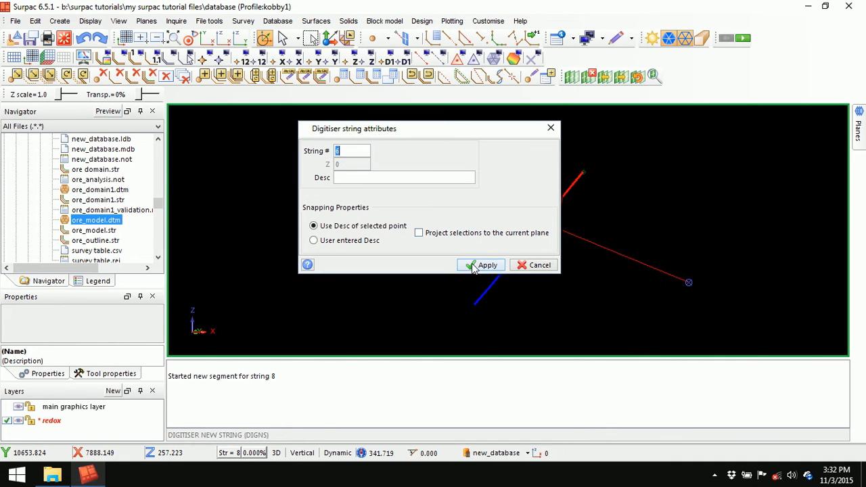
pyautogui.click(473, 265)
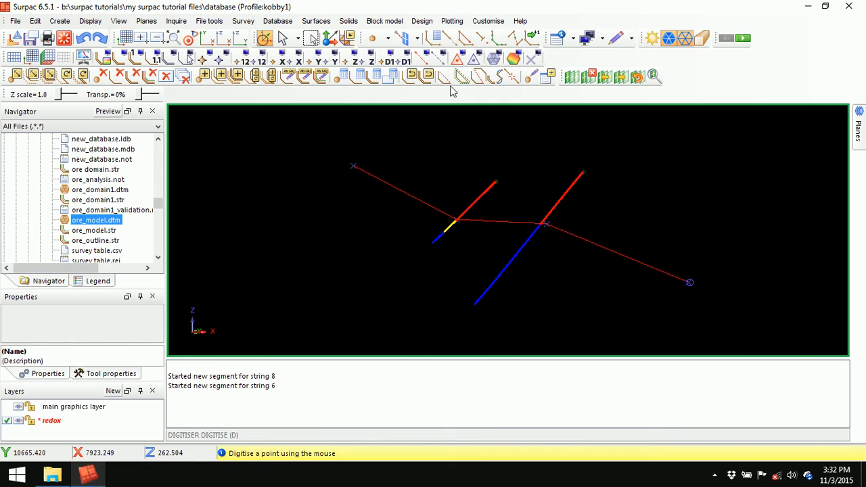
pyautogui.click(344, 179)
pyautogui.click(443, 233)
pyautogui.click(534, 235)
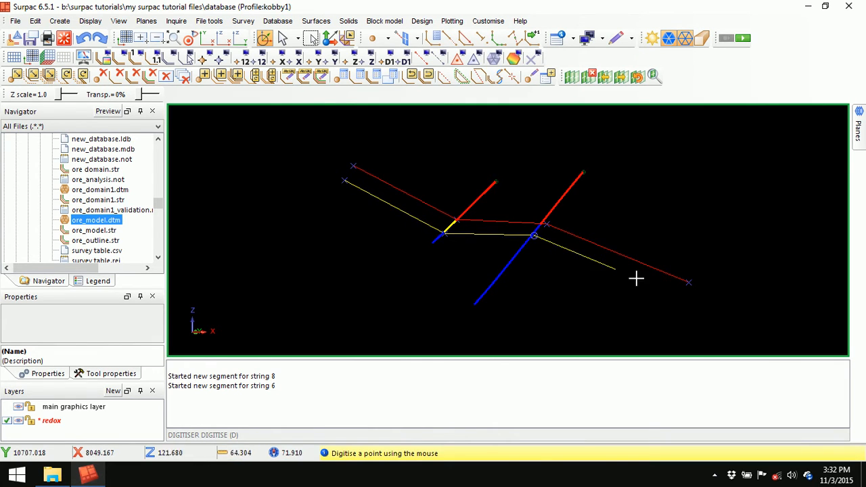
pyautogui.click(692, 302)
pyautogui.press('Escape')
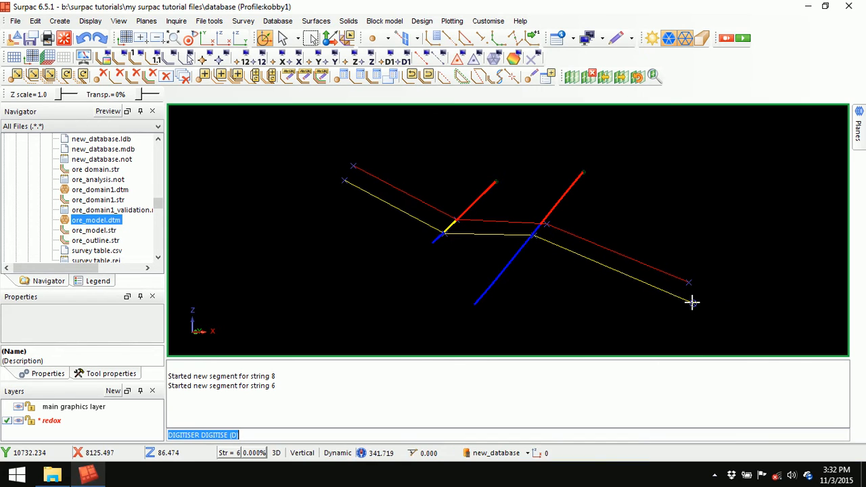
# Clear the message window and delete the current section's cutting planes, returning to the full plan.
pyautogui.rightClick(492, 380)
pyautogui.click(517, 382)
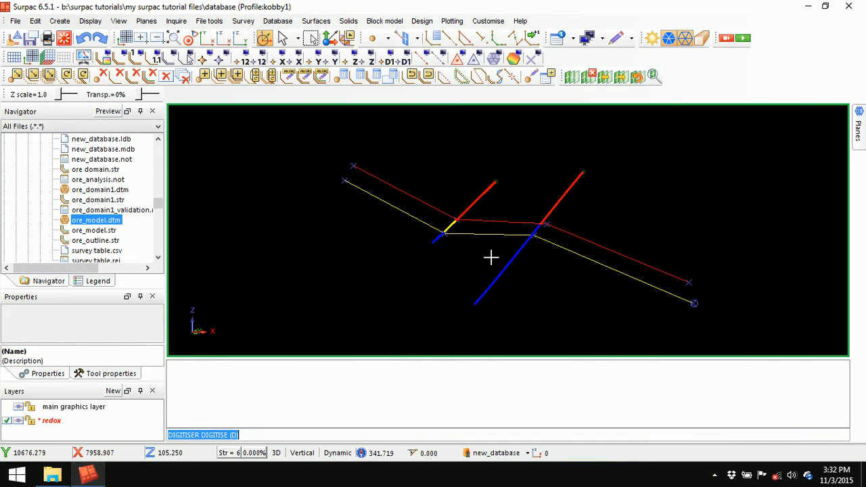
pyautogui.scroll(-1, 477, 187)
pyautogui.click(589, 76)
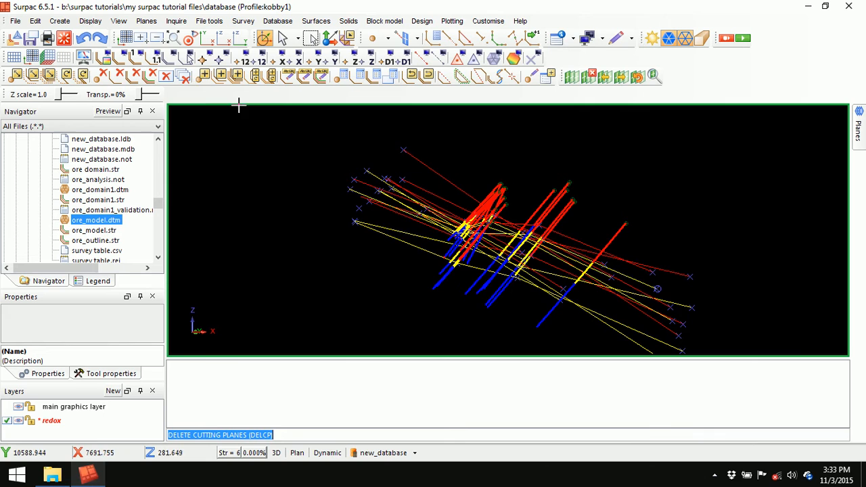
pyautogui.click(173, 38)
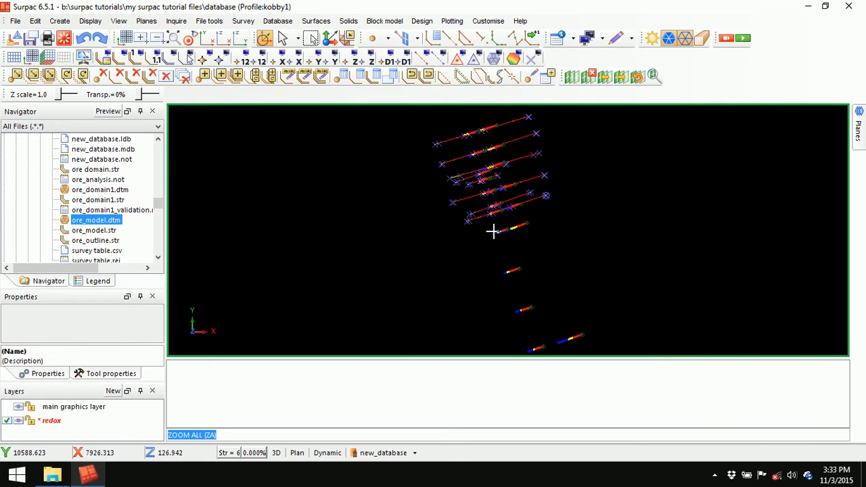
# Slice a section with the existing settings along the two-drillhole row just south of the last digitised lines.
pyautogui.click(572, 76)
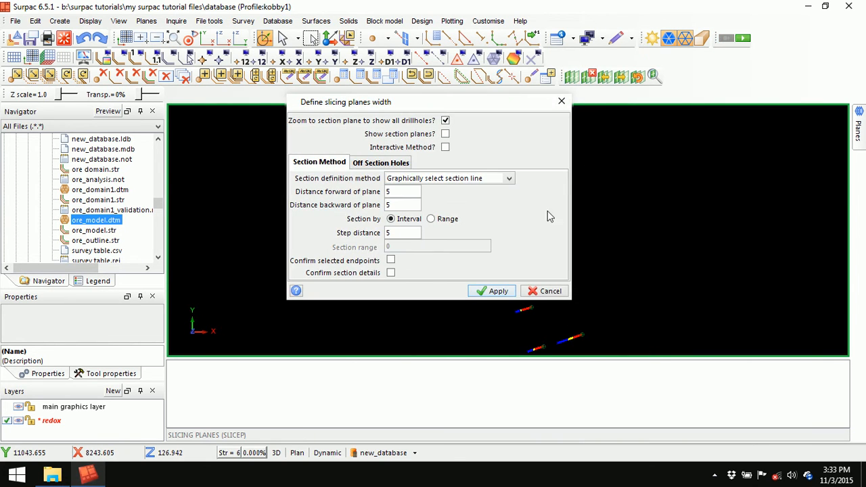
pyautogui.click(498, 291)
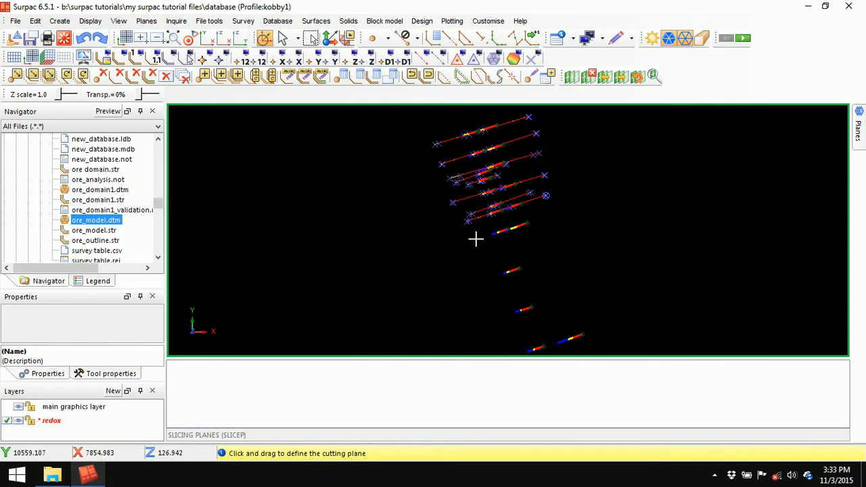
pyautogui.moveTo(545, 216); pyautogui.dragTo(546, 217)
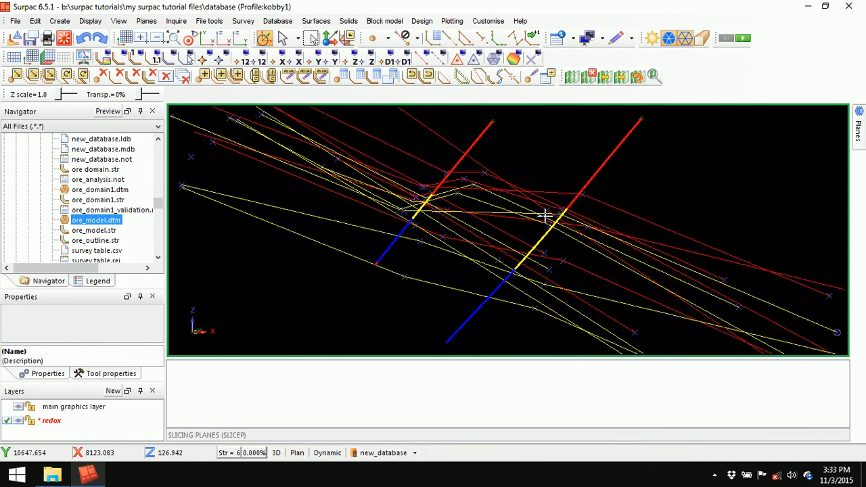
# Start string 8 and digitise a four-point line through the red-yellow contacts of the two drillholes, extending beyond both sides.
pyautogui.click(439, 42)
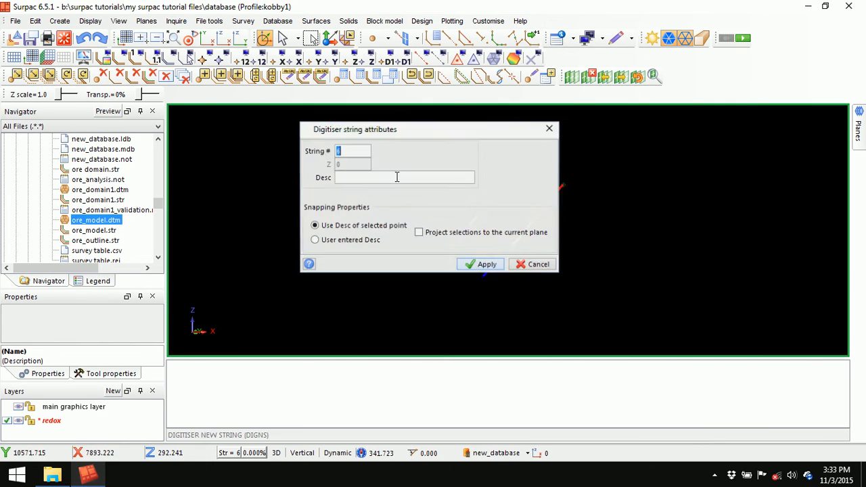
pyautogui.rightClick(356, 149)
pyautogui.click(395, 172)
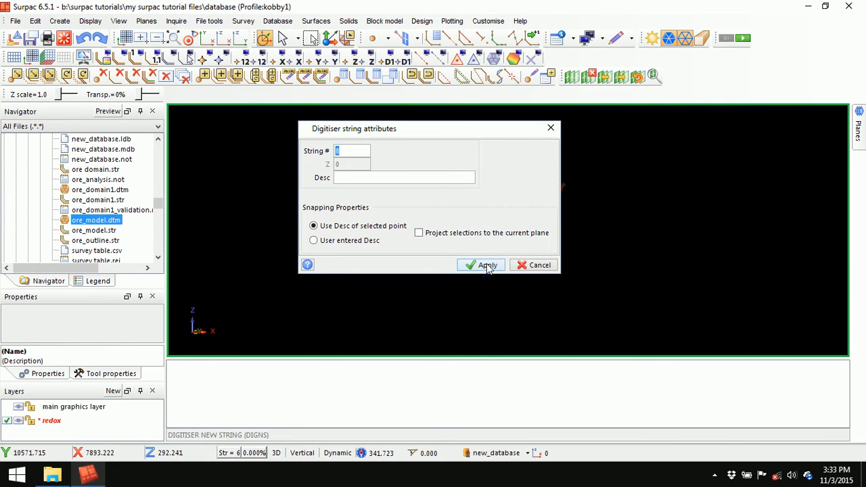
pyautogui.click(486, 265)
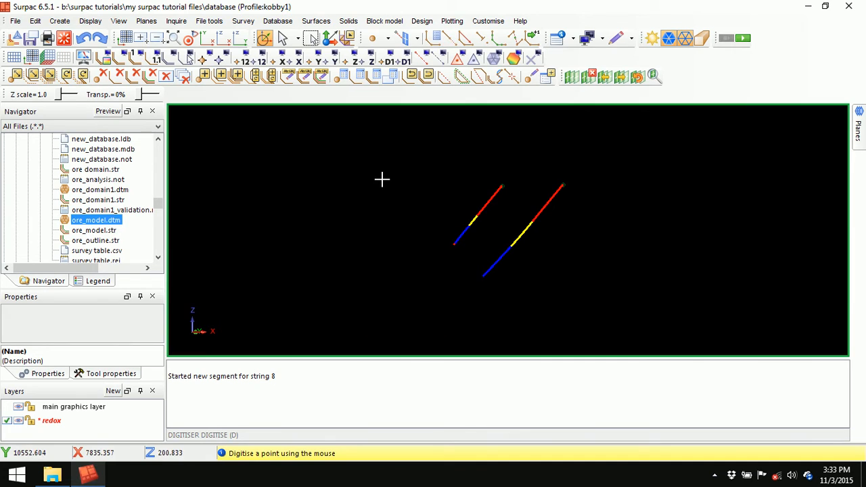
pyautogui.click(367, 162)
pyautogui.click(477, 215)
pyautogui.click(531, 222)
pyautogui.click(682, 296)
pyautogui.press('Escape')
# Start string 6 and digitise a four-point line through the yellow-blue contacts of the two drillholes, extending beyond both sides.
pyautogui.click(435, 39)
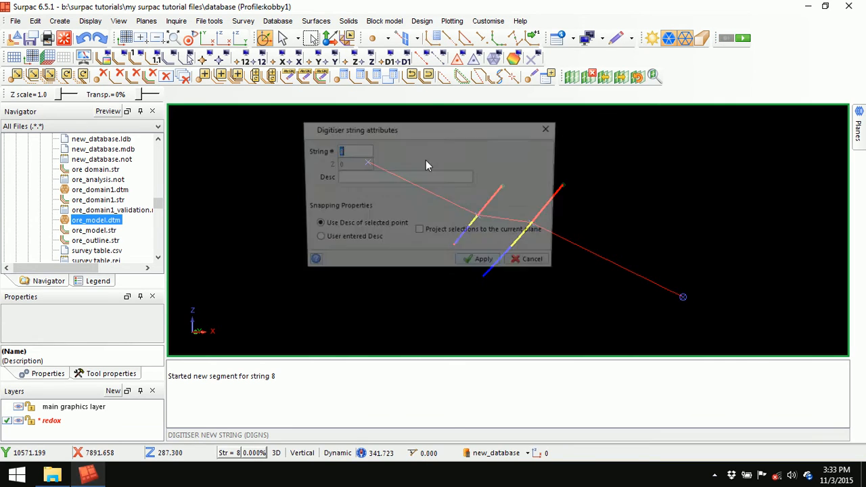
pyautogui.rightClick(364, 150)
pyautogui.click(383, 169)
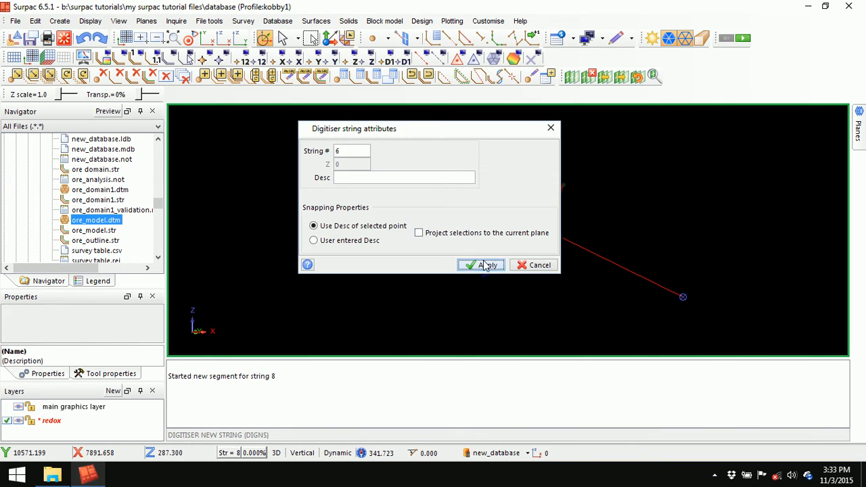
pyautogui.click(483, 264)
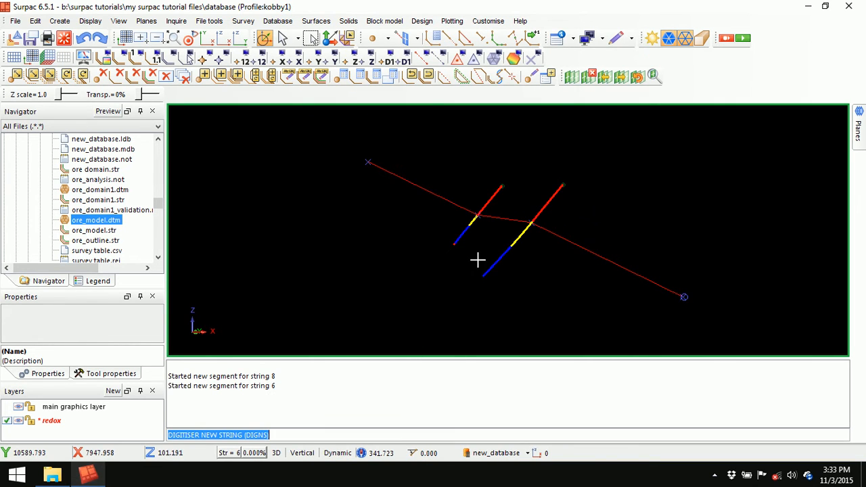
pyautogui.click(359, 176)
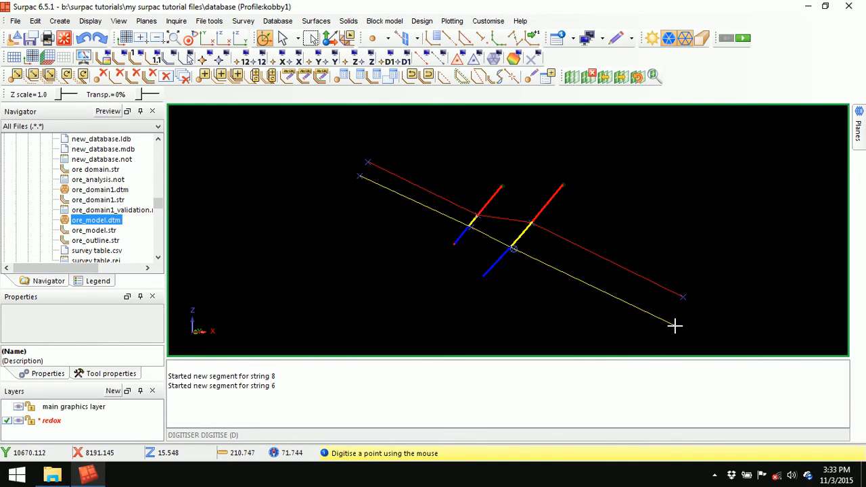
pyautogui.press('Escape')
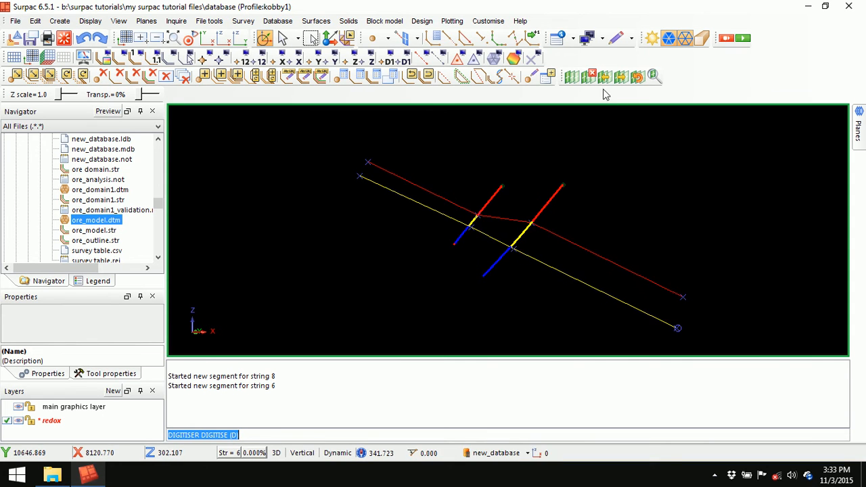
# Delete the section's cutting planes and slice a new section with the existing settings along the single drillhole immediately south of the digitised lines.
pyautogui.click(589, 76)
pyautogui.click(173, 39)
pyautogui.moveTo(546, 259); pyautogui.dragTo(517, 195, button='middle')
pyautogui.click(570, 78)
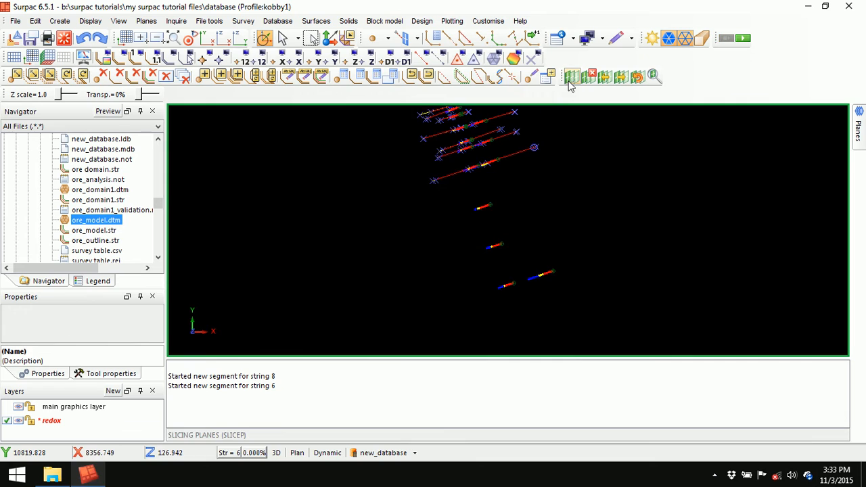
pyautogui.click(496, 290)
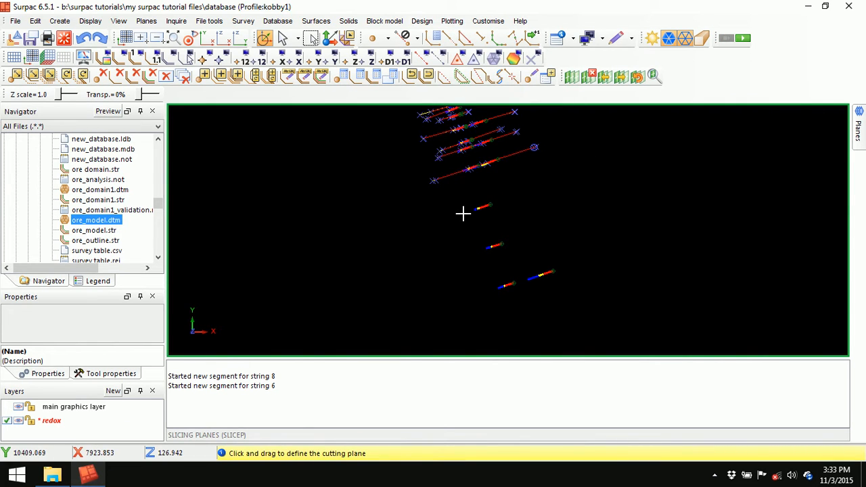
pyautogui.moveTo(491, 207); pyautogui.dragTo(508, 196)
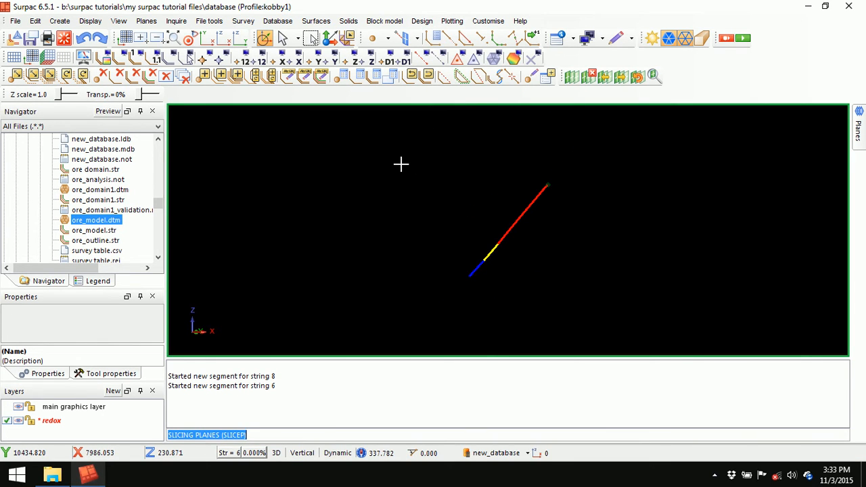
# Start string 8, digitise a line through the single drillhole's red-yellow contact extending beyond both sides, and clear the message window.
pyautogui.press('n')
pyautogui.rightClick(353, 154)
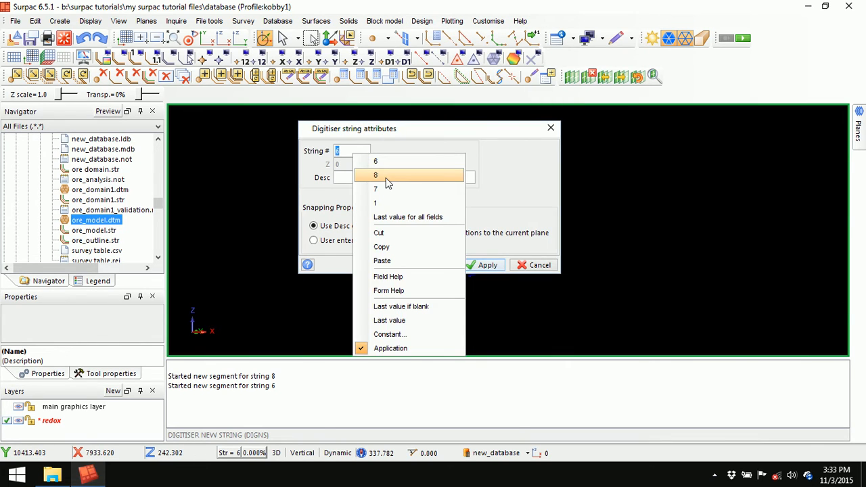
pyautogui.click(385, 176)
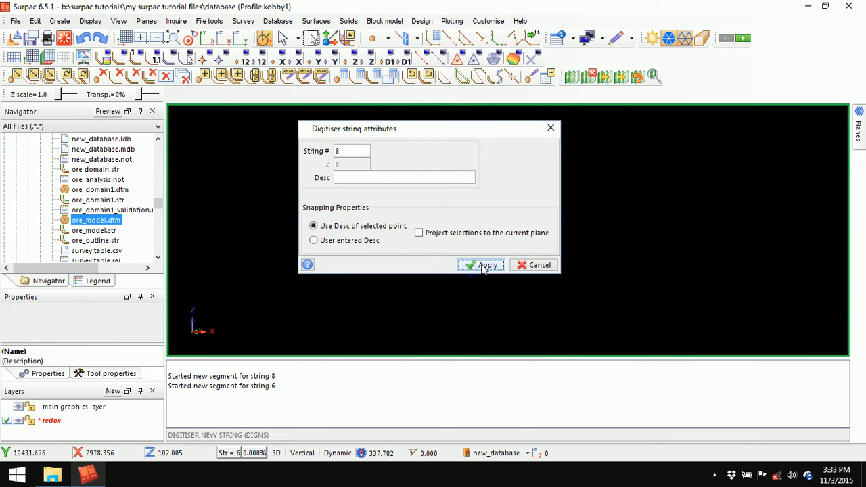
pyautogui.click(482, 266)
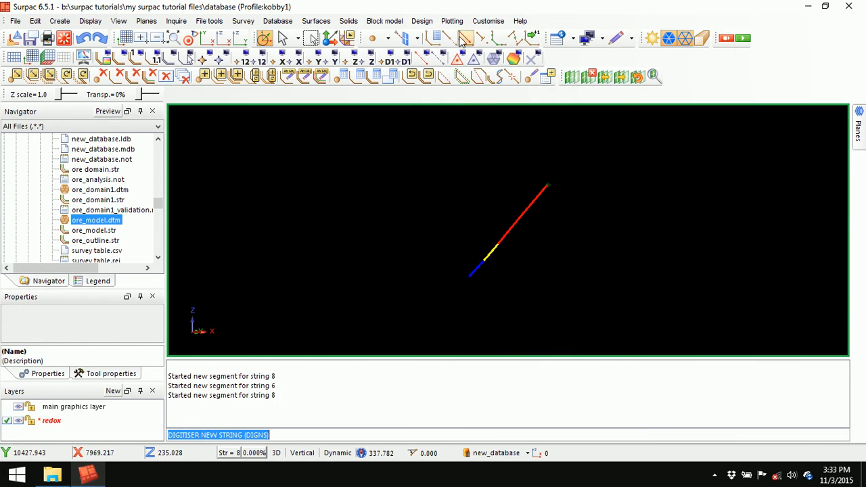
pyautogui.click(385, 165)
pyautogui.click(651, 344)
pyautogui.press('Escape')
pyautogui.rightClick(509, 373)
pyautogui.click(541, 379)
# Start string 6 and digitise a three-point line through the single drillhole's yellow-blue contact, roughly parallel to the string 8 line and extending beyond both sides.
pyautogui.moveTo(500, 293); pyautogui.dragTo(499, 218, button='middle')
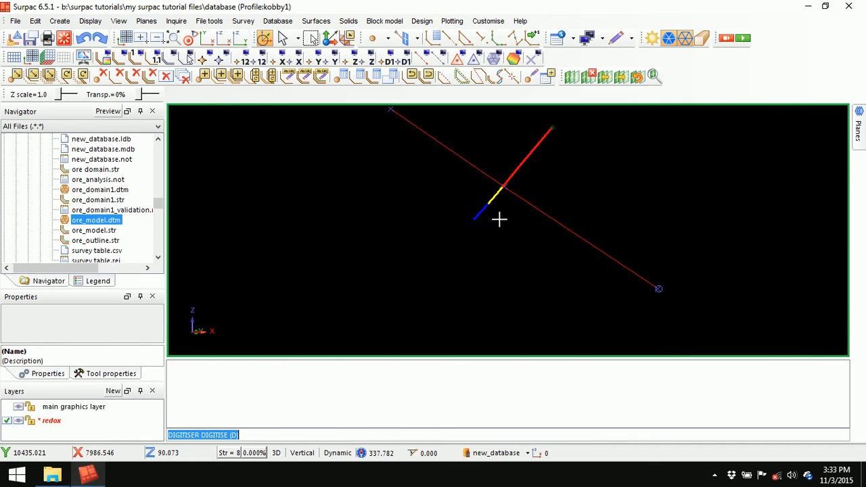
pyautogui.click(435, 37)
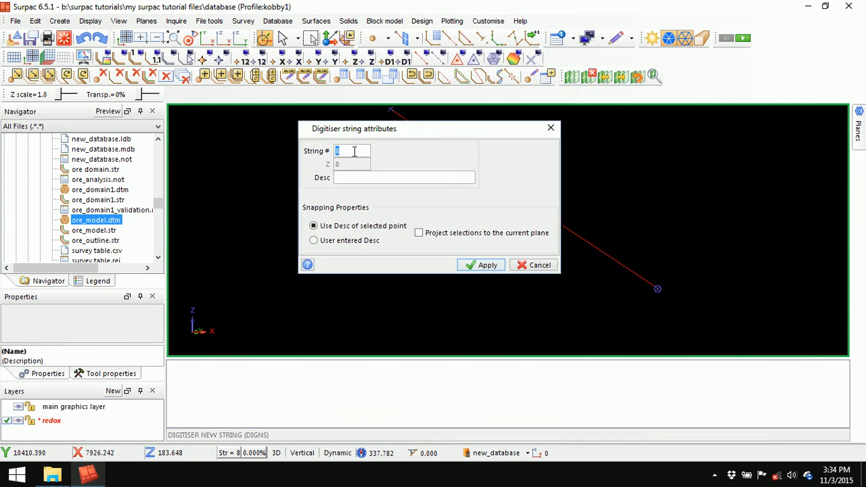
pyautogui.rightClick(355, 151)
pyautogui.click(395, 175)
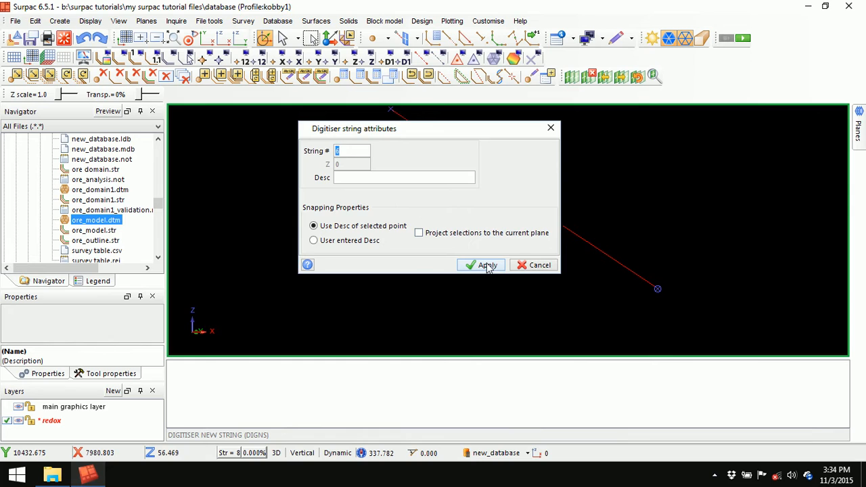
pyautogui.click(487, 265)
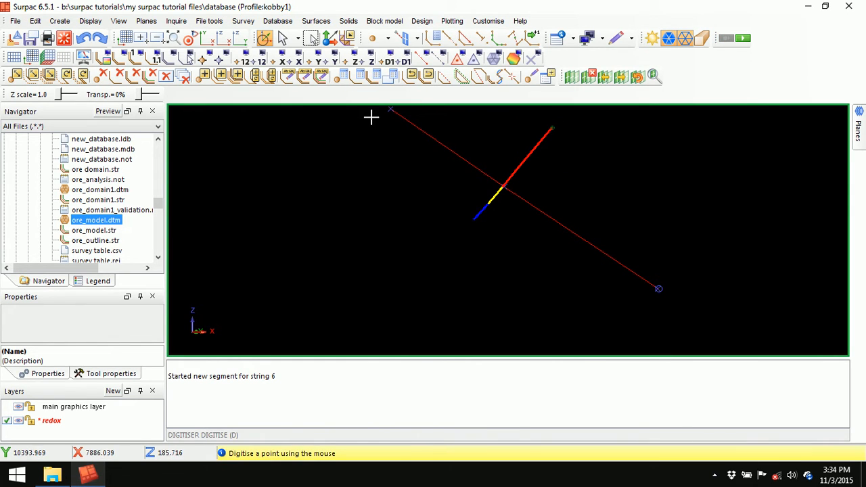
pyautogui.click(374, 119)
pyautogui.click(487, 203)
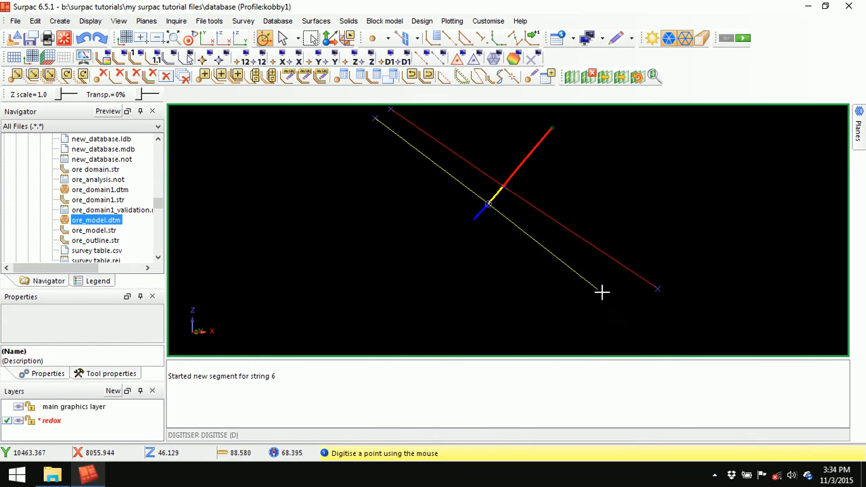
pyautogui.click(648, 305)
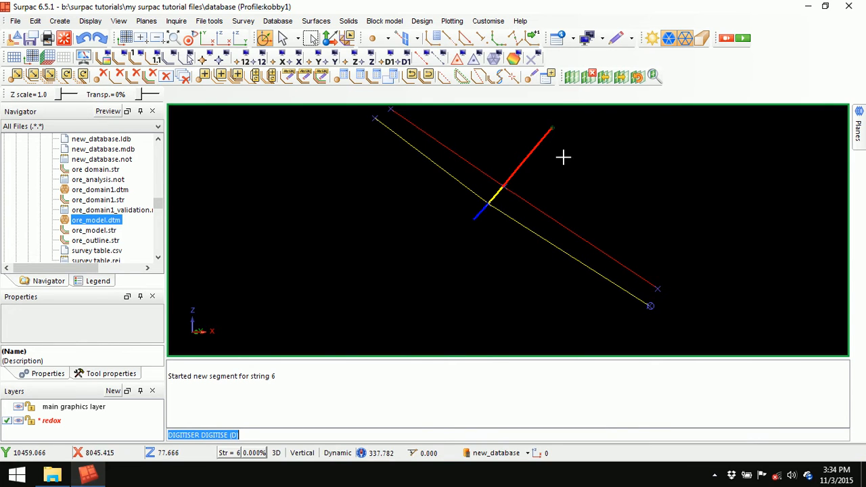
# Delete the current cutting planes and slice a new section with the existing settings along the next undigitised drillhole to the south.
pyautogui.click(589, 78)
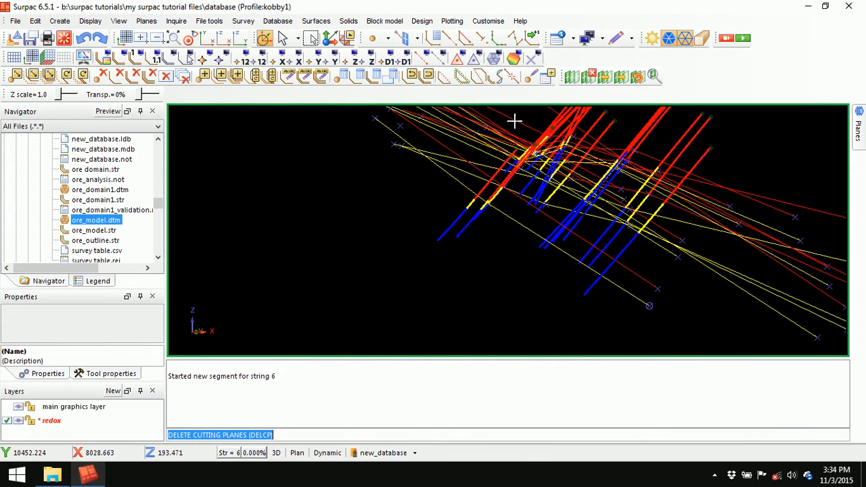
pyautogui.click(174, 39)
pyautogui.moveTo(530, 278); pyautogui.dragTo(481, 174, button='middle')
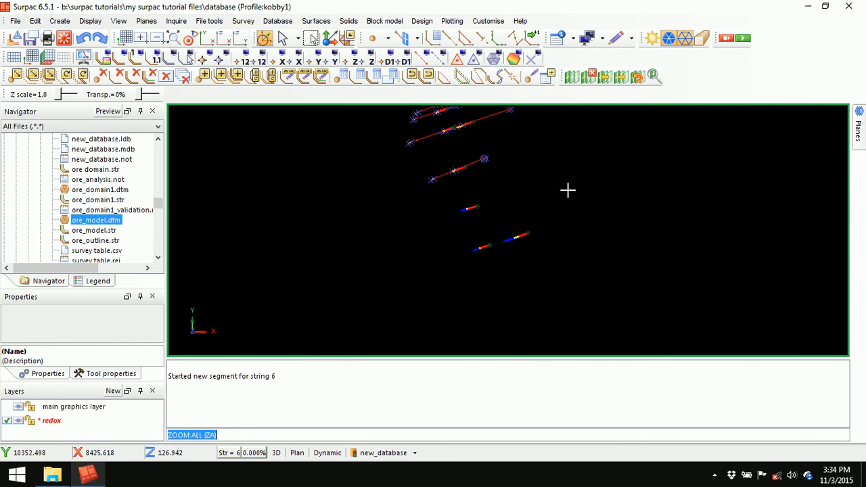
pyautogui.click(573, 78)
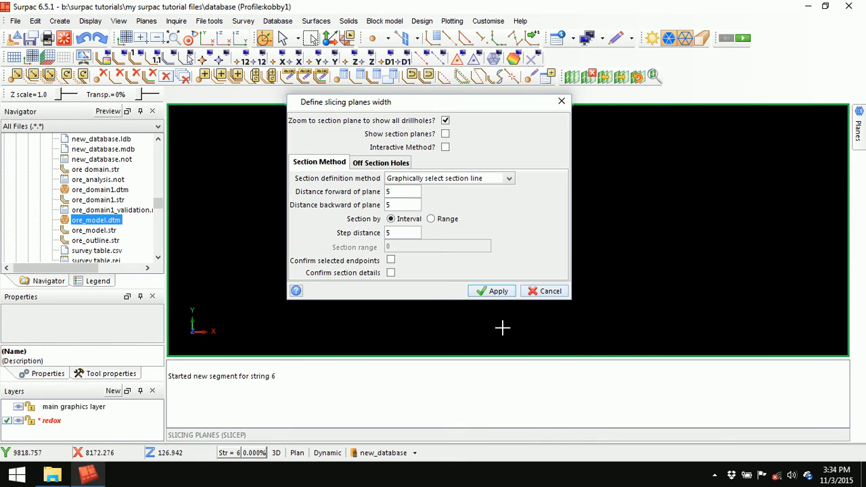
pyautogui.click(497, 291)
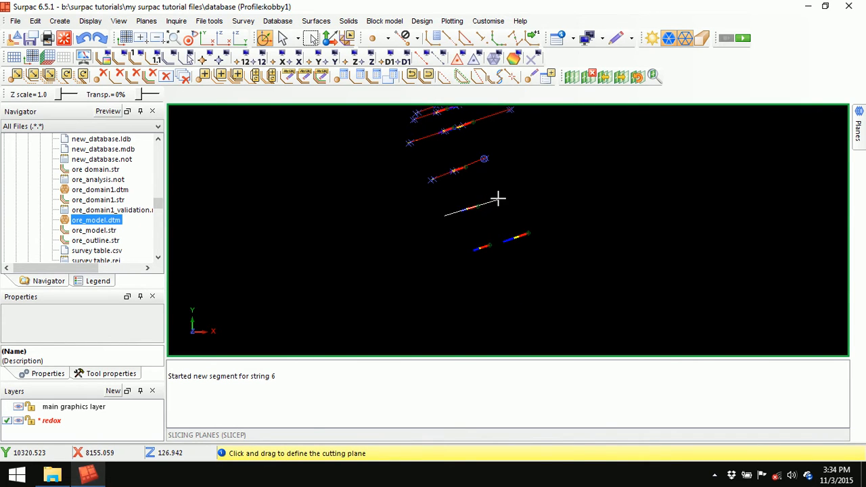
pyautogui.moveTo(498, 199); pyautogui.dragTo(497, 198)
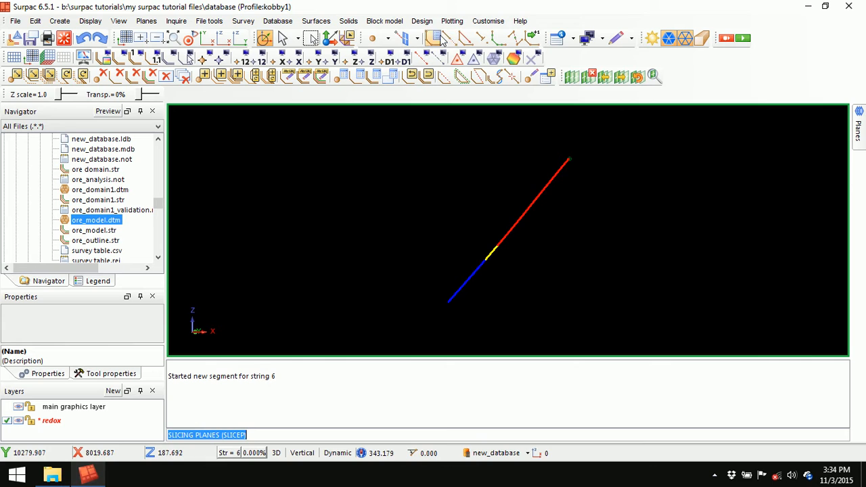
# Start string 8 and digitise a three-point line through the drillhole's red-yellow contact, extending beyond both sides of the hole.
pyautogui.click(438, 39)
pyautogui.rightClick(353, 154)
pyautogui.click(378, 177)
pyautogui.click(481, 265)
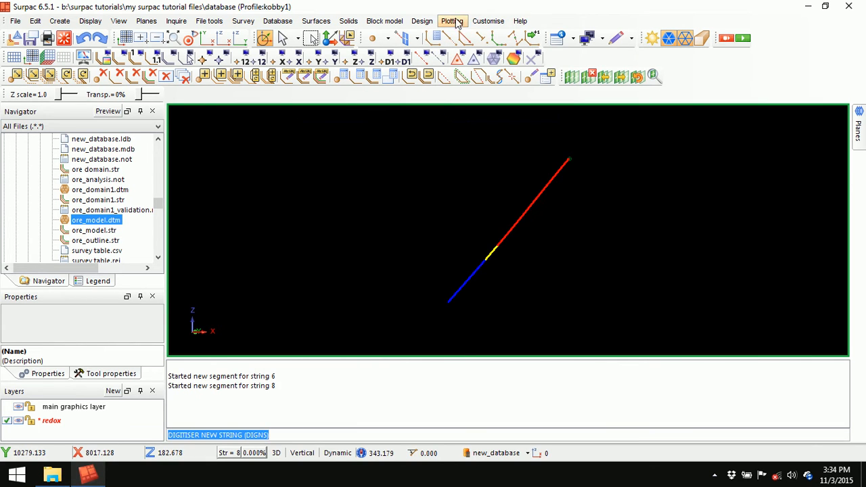
pyautogui.click(376, 142)
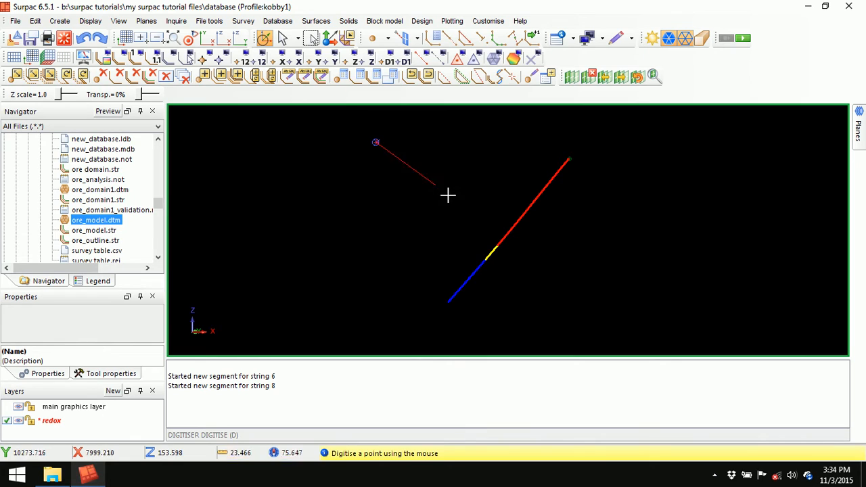
pyautogui.click(497, 247)
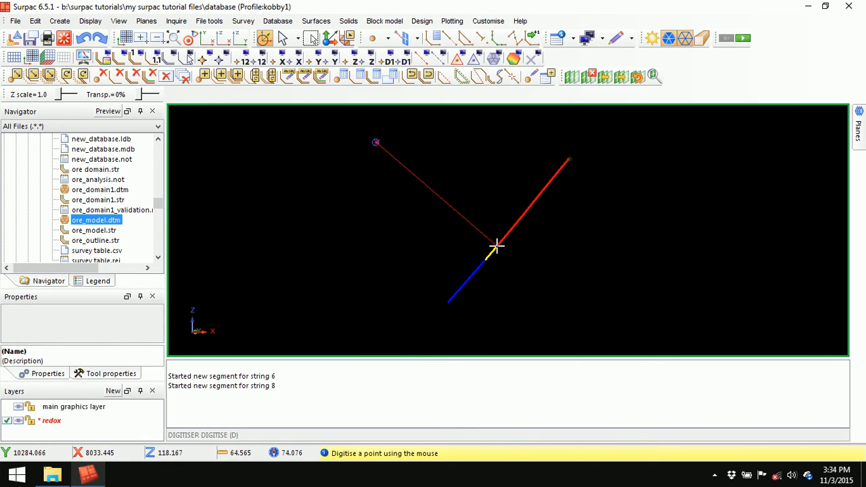
pyautogui.click(621, 345)
pyautogui.press('Escape')
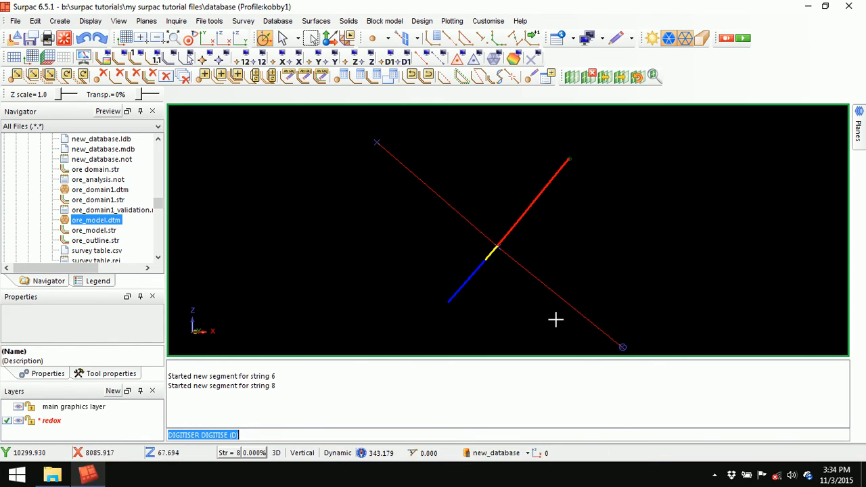
# Start string 6, digitise a three-point line through the yellow-blue contact roughly parallel to the string 8 line, and clear the message window.
pyautogui.moveTo(506, 290)
pyautogui.mouseDown(button='middle')
pyautogui.moveTo(498, 230)
pyautogui.moveTo(505, 285)
pyautogui.moveTo(507, 220)
pyautogui.mouseUp(button='middle')
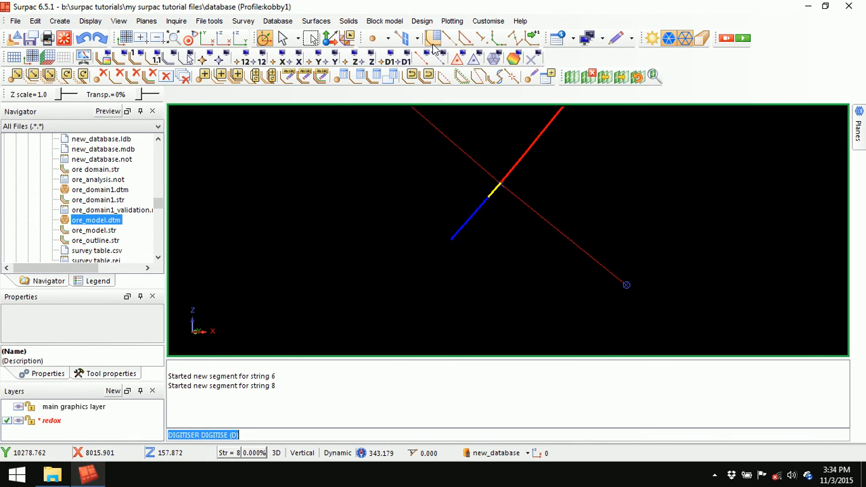
pyautogui.click(435, 40)
pyautogui.rightClick(349, 151)
pyautogui.click(380, 178)
pyautogui.click(483, 264)
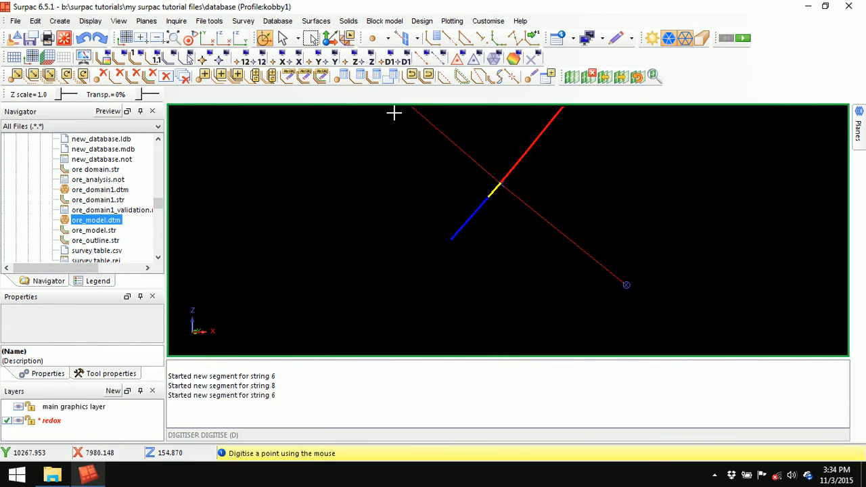
pyautogui.click(386, 110)
pyautogui.click(486, 196)
pyautogui.click(627, 312)
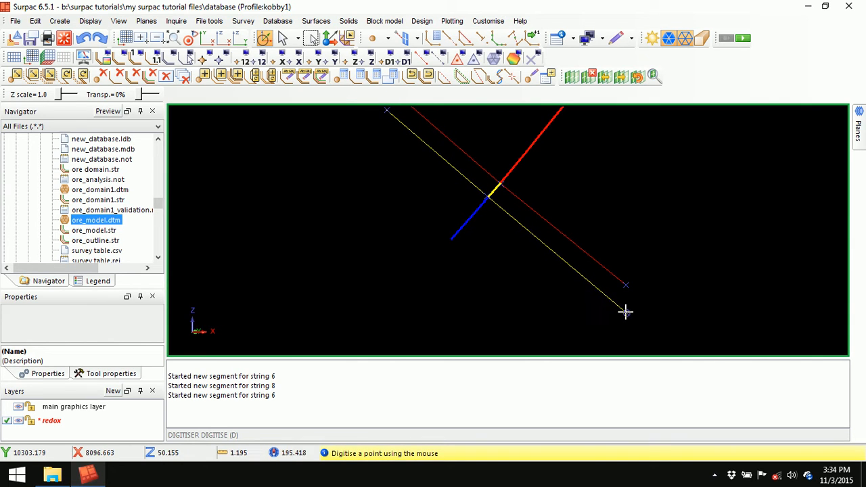
pyautogui.press('Escape')
pyautogui.rightClick(511, 383)
pyautogui.click(561, 387)
# Delete the finished section's cutting planes and open the slicing plane definition for a new section.
pyautogui.scroll(-3, 526, 160)
pyautogui.scroll(2, 514, 198)
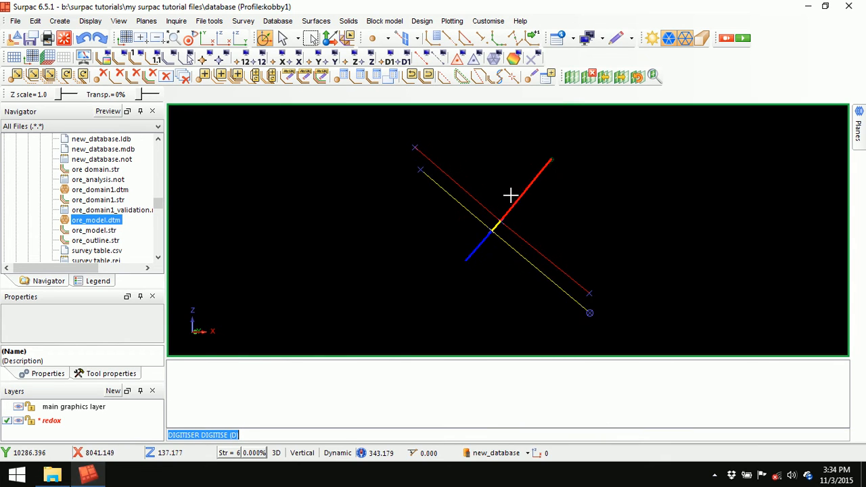
pyautogui.click(591, 75)
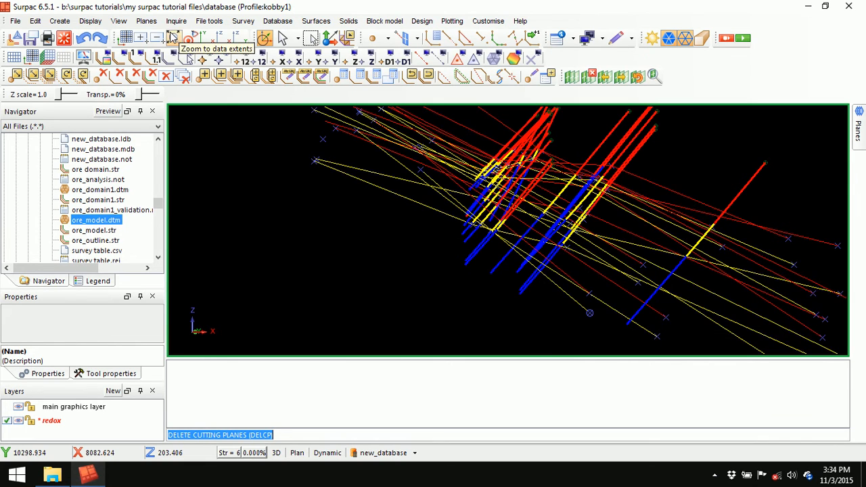
pyautogui.click(173, 38)
pyautogui.moveTo(619, 262); pyautogui.dragTo(576, 176, button='middle')
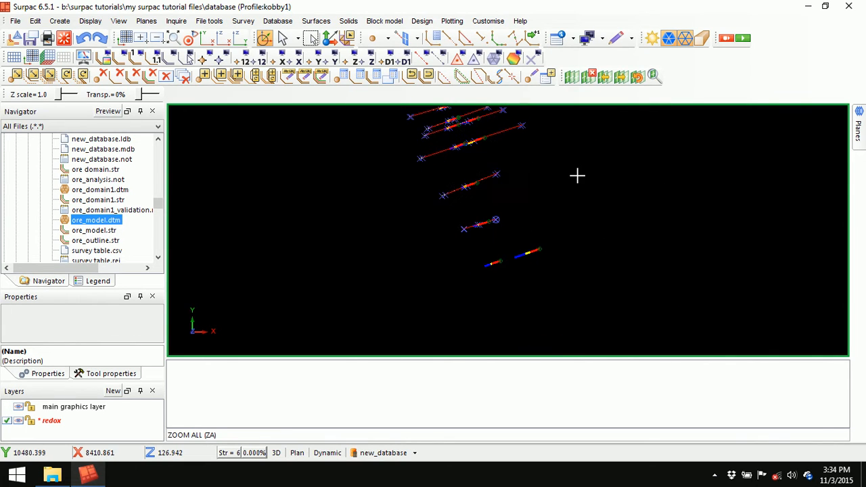
pyautogui.click(571, 76)
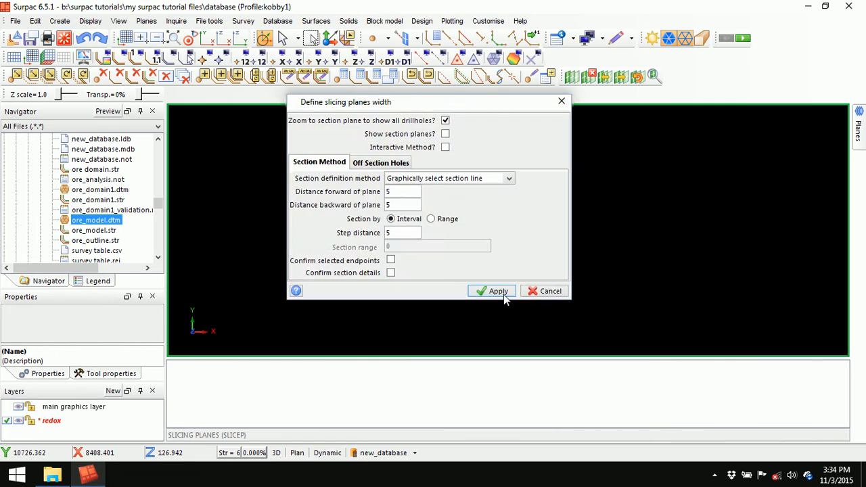
pyautogui.click(495, 291)
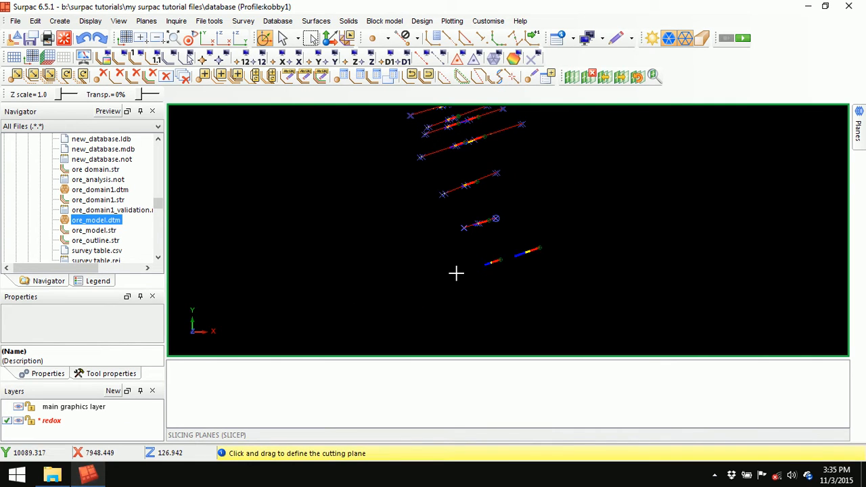
pyautogui.moveTo(458, 274); pyautogui.dragTo(562, 238)
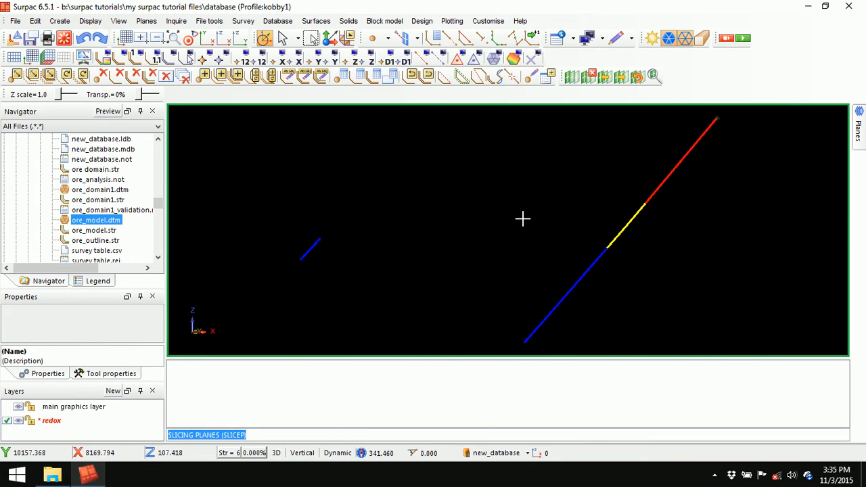
pyautogui.scroll(-2, 522, 218)
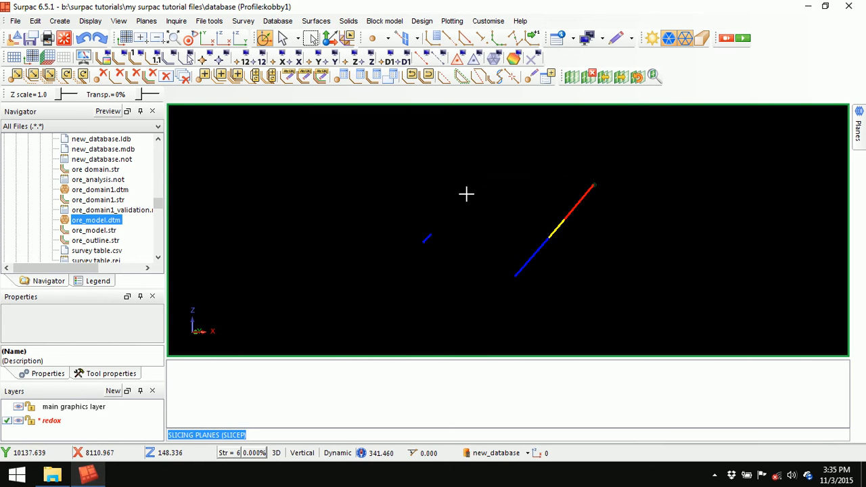
pyautogui.click(587, 77)
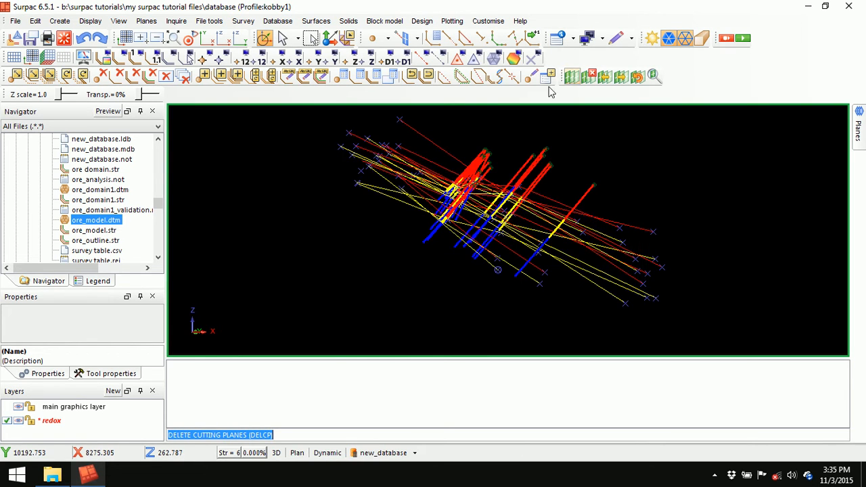
# Slice a section plane through the two southernmost drillholes, keeping 5 forward and 5 backward of the graphically selected section line.
pyautogui.click(176, 39)
pyautogui.moveTo(567, 324); pyautogui.dragTo(484, 207, button='middle')
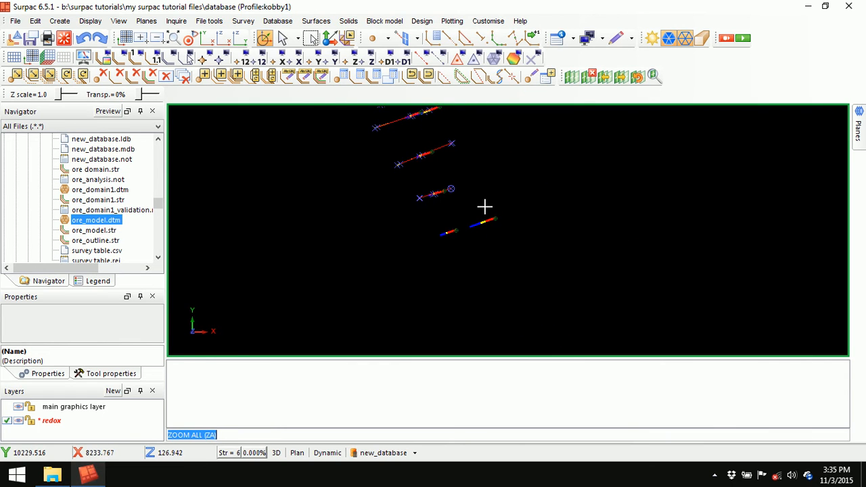
pyautogui.click(573, 77)
pyautogui.click(498, 288)
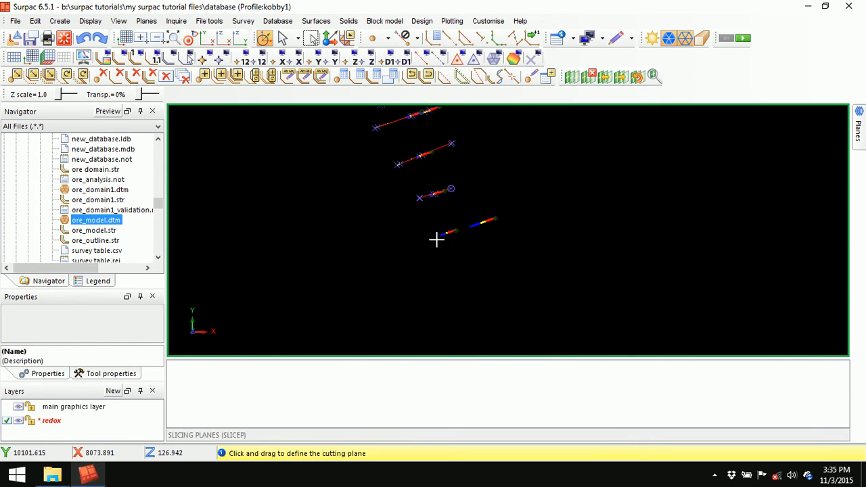
pyautogui.moveTo(480, 225); pyautogui.dragTo(523, 209)
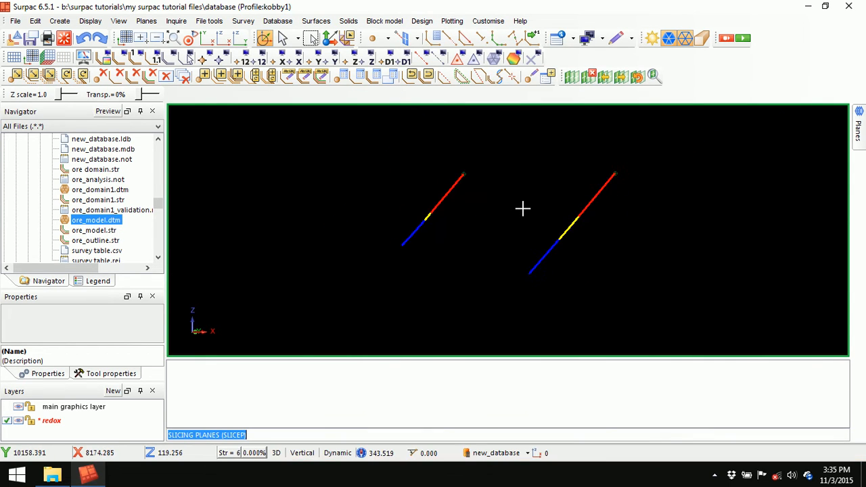
pyautogui.scroll(-1, 523, 208)
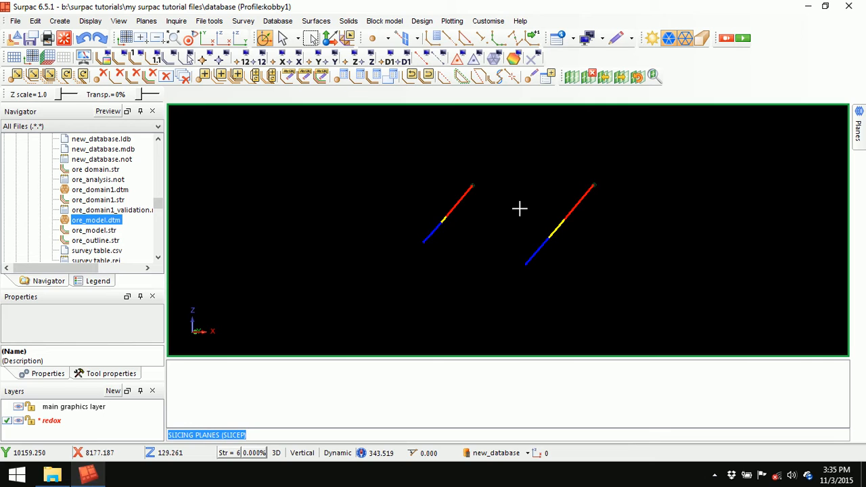
pyautogui.scroll(-1, 520, 208)
# Start string 8 and digitise the red-to-yellow contact across both drillholes, extending the line well beyond each hole.
pyautogui.click(445, 39)
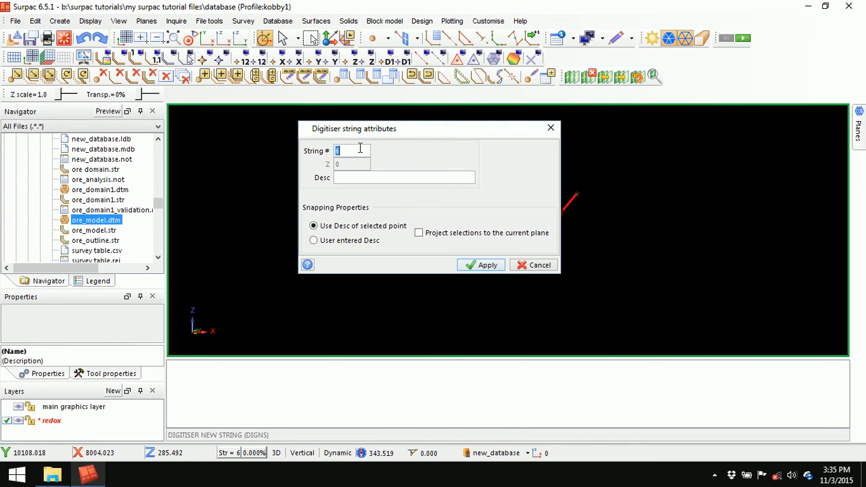
pyautogui.rightClick(343, 150)
pyautogui.click(372, 170)
pyautogui.click(470, 265)
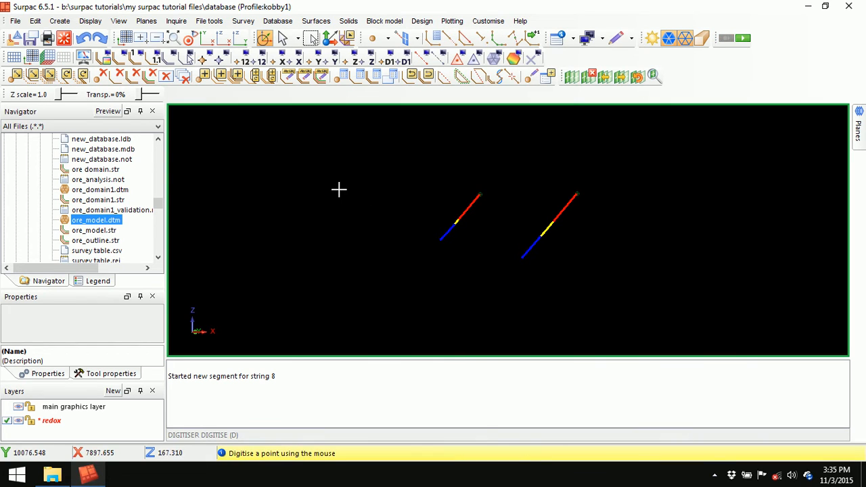
pyautogui.click(337, 180)
pyautogui.click(464, 220)
pyautogui.click(555, 223)
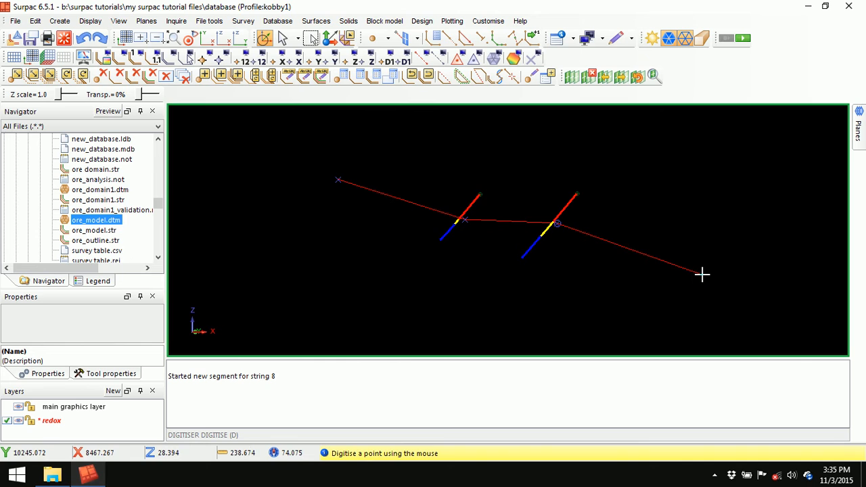
pyautogui.press('Escape')
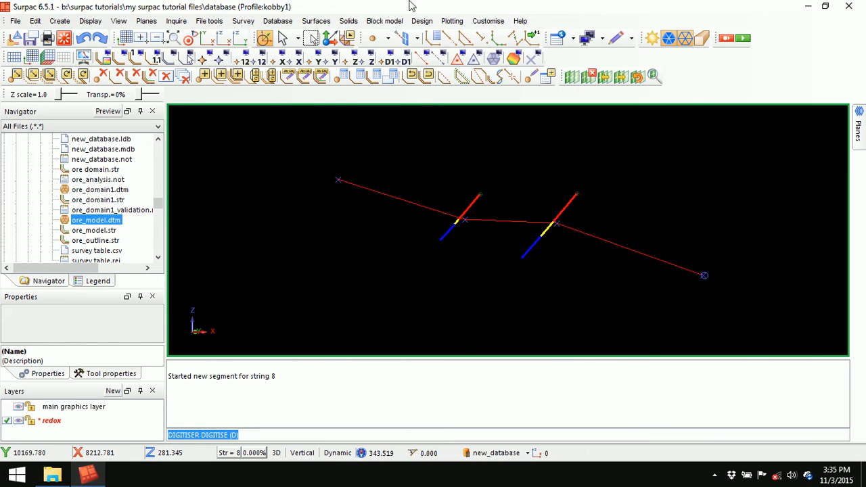
# Digitise the yellow-to-blue contact across both drillholes as string 6, extending past each hole, and clear the message log.
pyautogui.click(434, 38)
pyautogui.rightClick(348, 149)
pyautogui.click(370, 169)
pyautogui.click(487, 266)
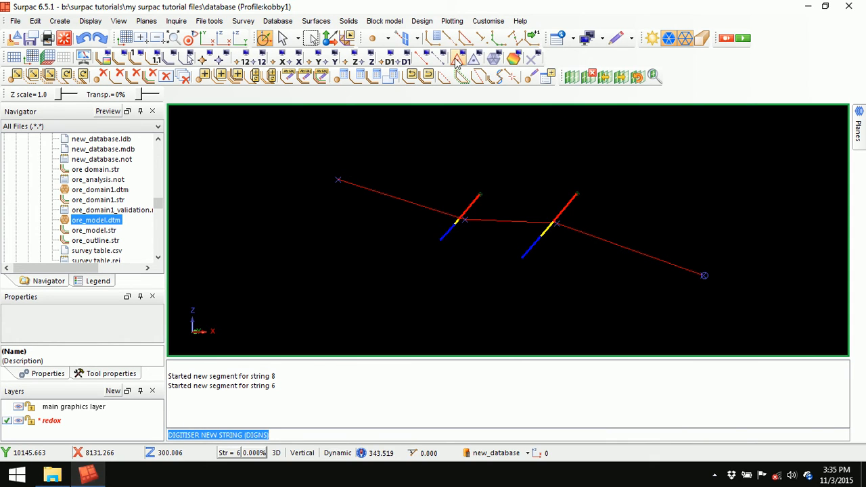
pyautogui.click(333, 190)
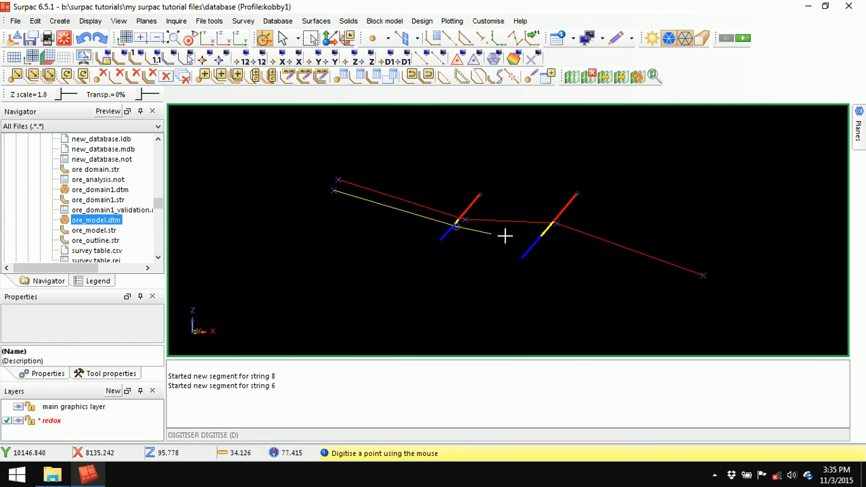
pyautogui.click(545, 235)
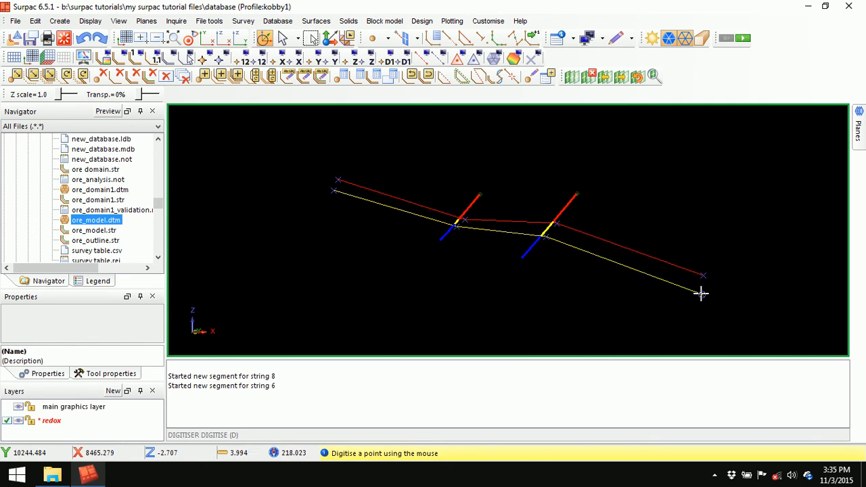
pyautogui.press('Escape')
pyautogui.rightClick(491, 370)
pyautogui.click(518, 379)
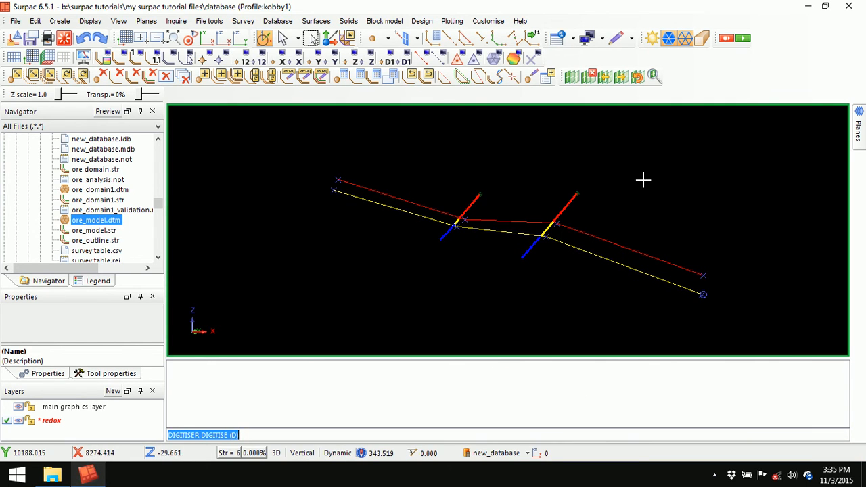
# Delete the cutting plane to show all sections and erase the temporary point markers from the digitised strings.
pyautogui.click(590, 76)
pyautogui.moveTo(706, 239); pyautogui.dragTo(619, 226)
pyautogui.scroll(-2, 622, 224)
pyautogui.moveTo(704, 228); pyautogui.dragTo(590, 238)
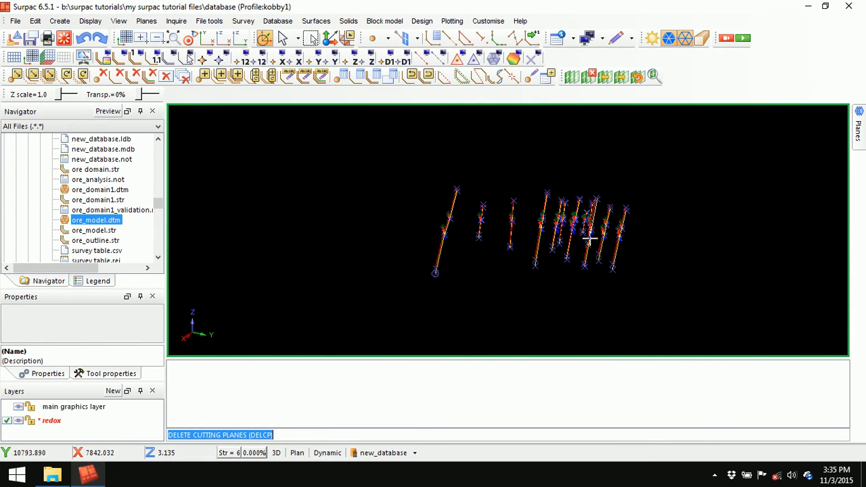
pyautogui.click(534, 60)
pyautogui.moveTo(558, 230); pyautogui.dragTo(456, 220)
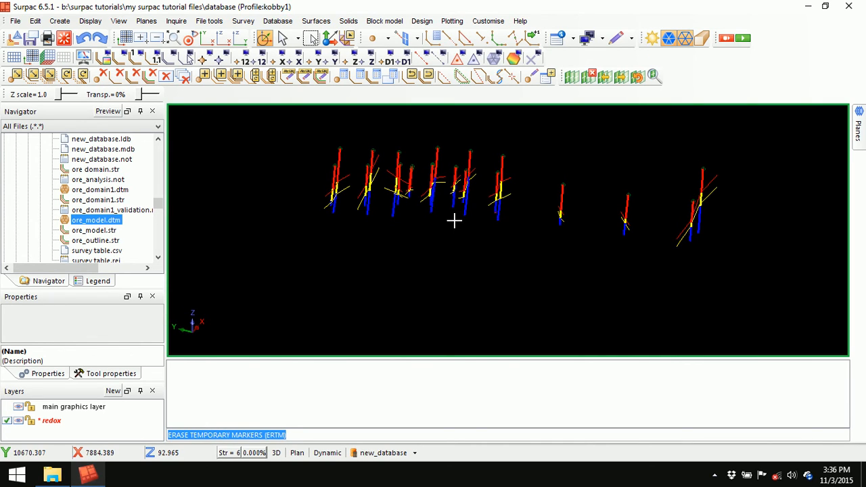
# Save only string range 8 of the redox layer as the text string file base_oxide.str.
pyautogui.click(31, 38)
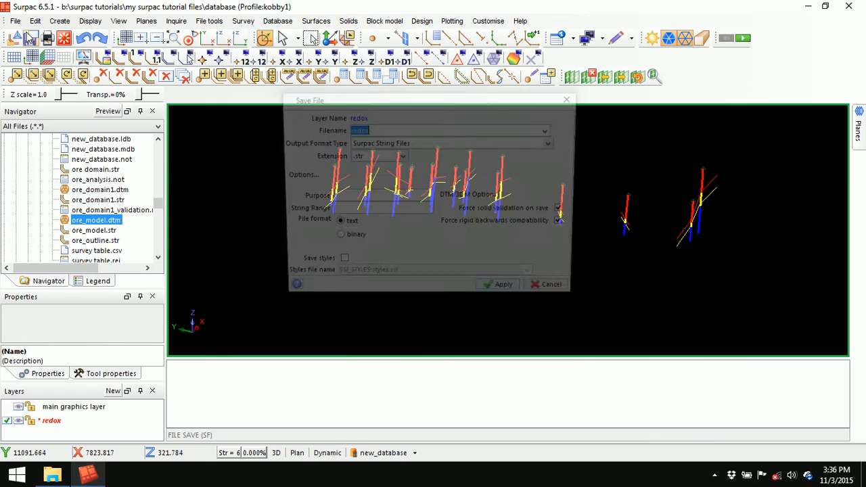
pyautogui.moveTo(434, 106); pyautogui.dragTo(457, 163)
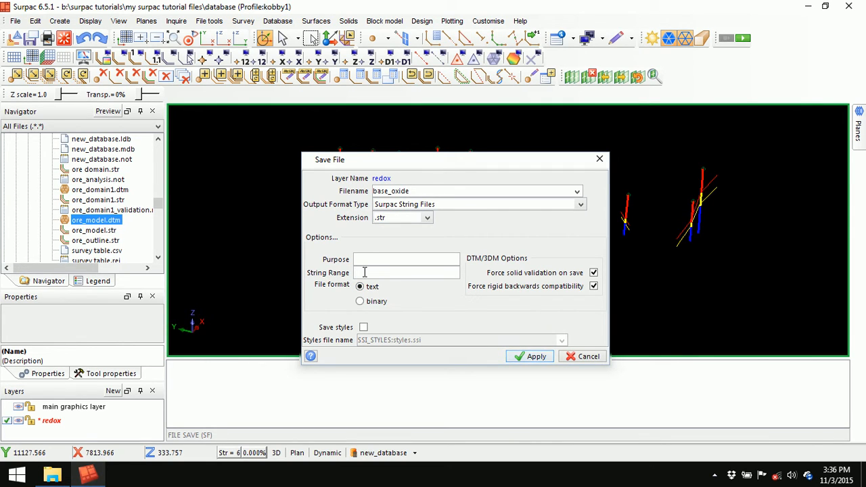
pyautogui.moveTo(462, 160); pyautogui.dragTo(444, 228)
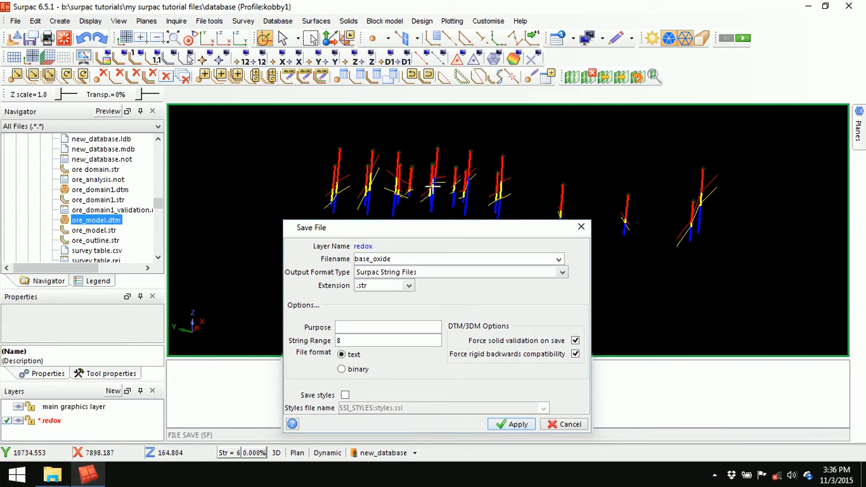
pyautogui.moveTo(450, 230); pyautogui.dragTo(495, 112)
pyautogui.click(555, 312)
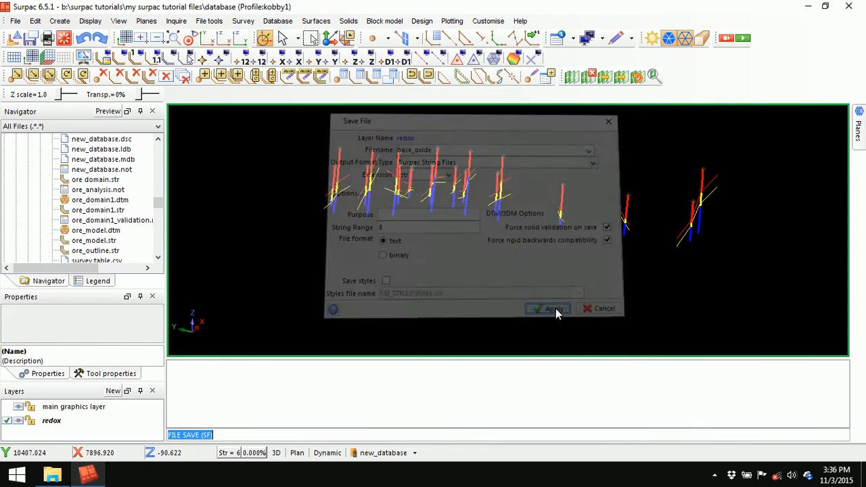
# Save only string range 6 of the redox layer as the string file base_transition.str.
pyautogui.click(31, 40)
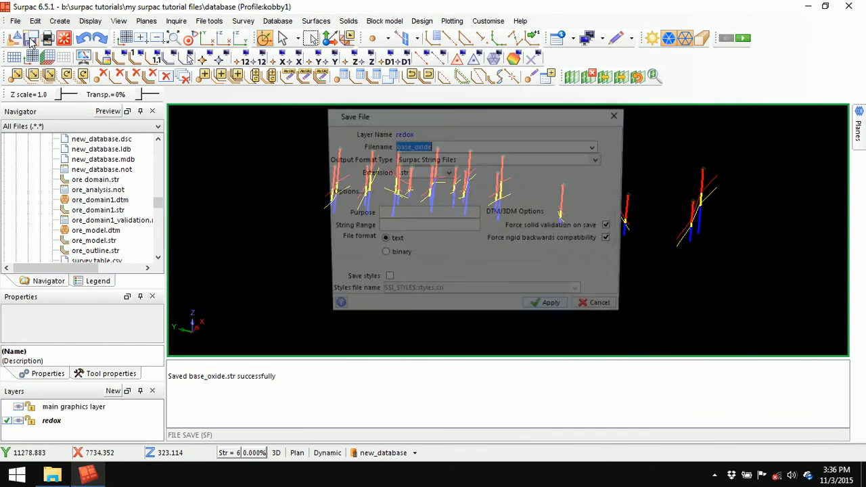
pyautogui.click(438, 147)
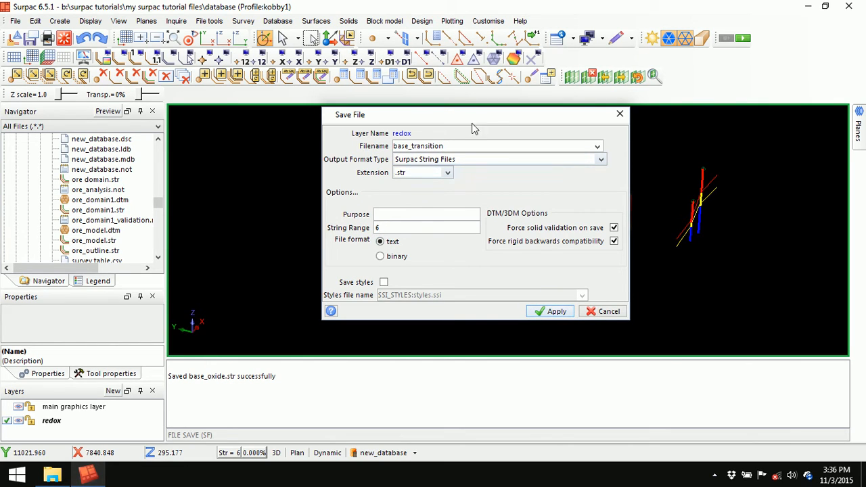
pyautogui.click(554, 312)
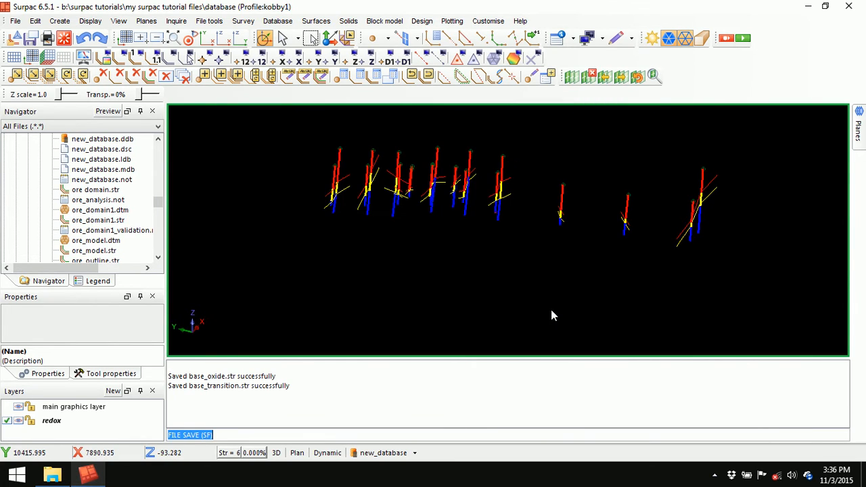
# Remove the redox layer and load base_oxide.str alongside the drillholes.
pyautogui.rightClick(60, 421)
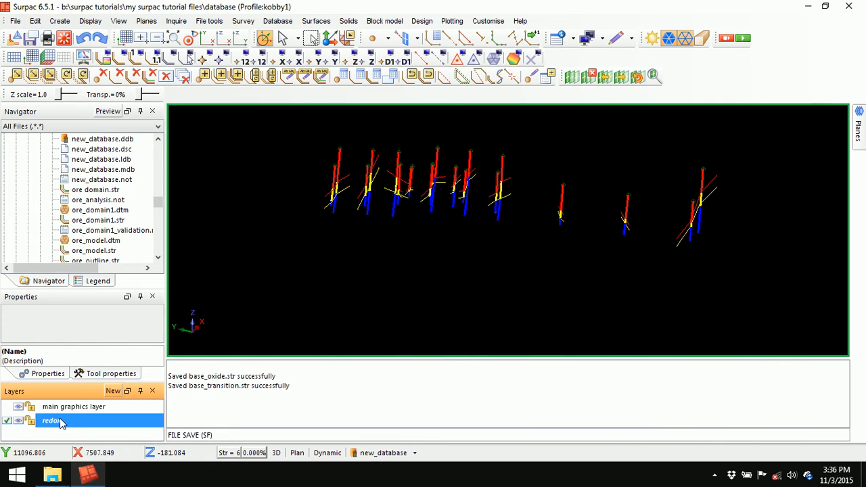
pyautogui.click(100, 454)
pyautogui.click(108, 169)
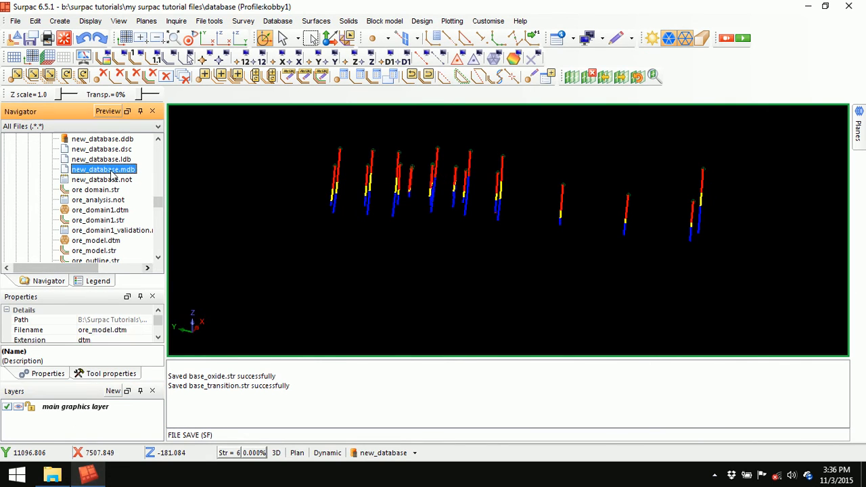
pyautogui.scroll(2, 111, 173)
pyautogui.scroll(1, 112, 174)
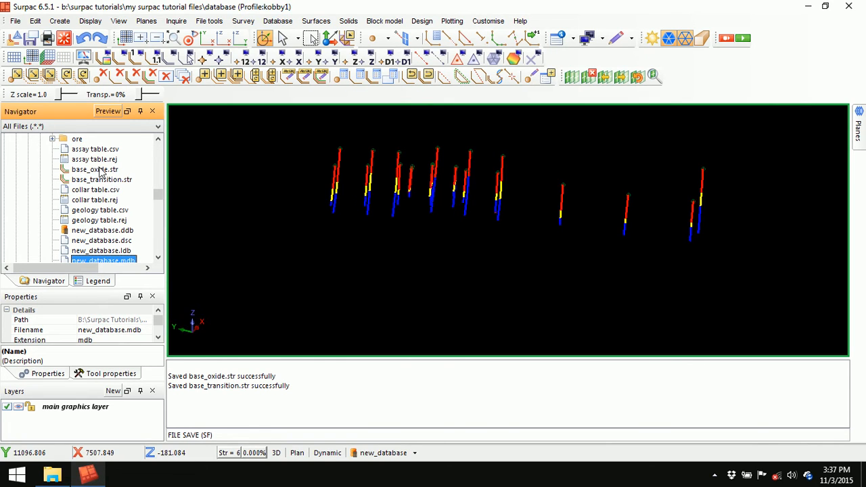
pyautogui.moveTo(99, 173); pyautogui.dragTo(258, 228)
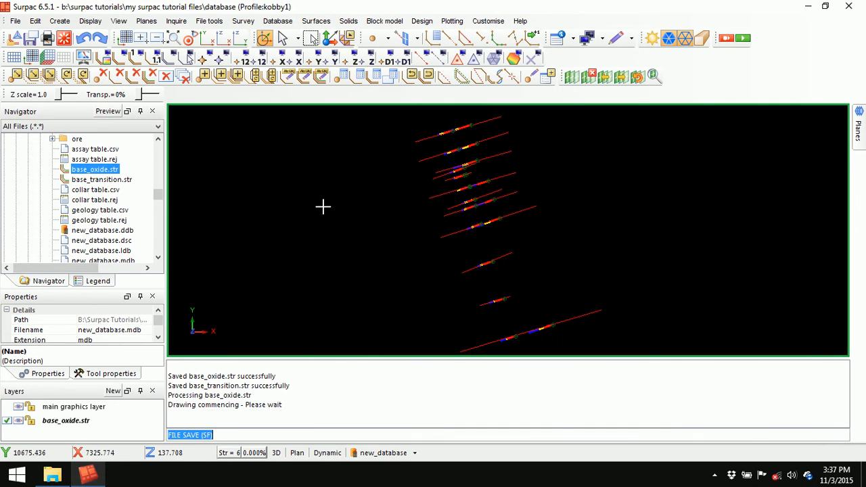
# Create a DTM from the base_oxide.str layer on the XY plane with object ID 8 and the break line test enabled.
pyautogui.moveTo(405, 188); pyautogui.dragTo(402, 187)
pyautogui.scroll(2, 465, 242)
pyautogui.moveTo(471, 253)
pyautogui.mouseDown()
pyautogui.moveTo(458, 250)
pyautogui.moveTo(478, 251)
pyautogui.moveTo(476, 276)
pyautogui.moveTo(462, 233)
pyautogui.moveTo(489, 265)
pyautogui.moveTo(476, 258)
pyautogui.mouseUp()
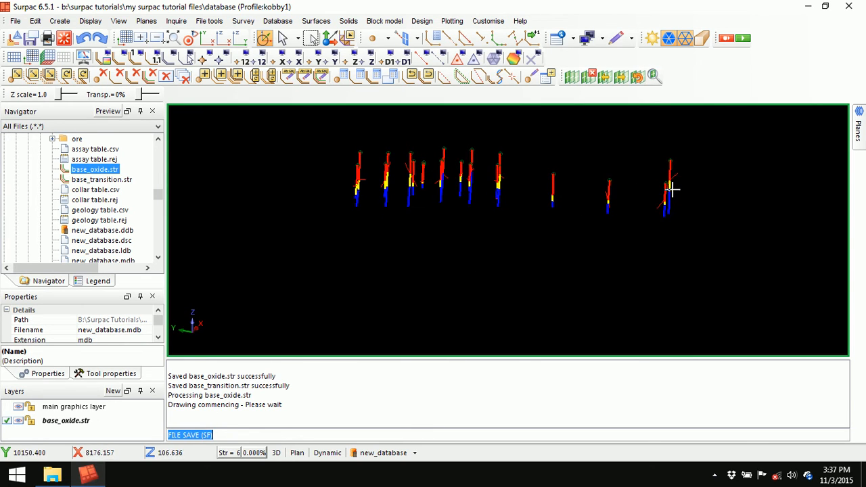
pyautogui.click(316, 21)
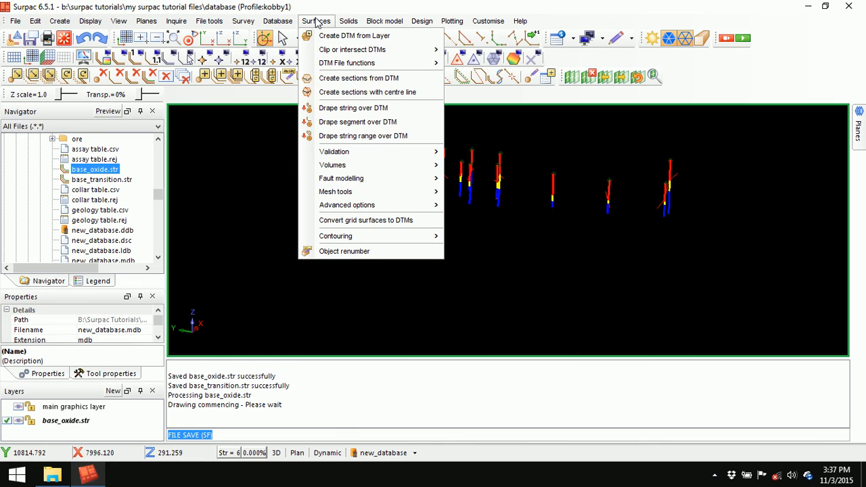
pyautogui.click(368, 33)
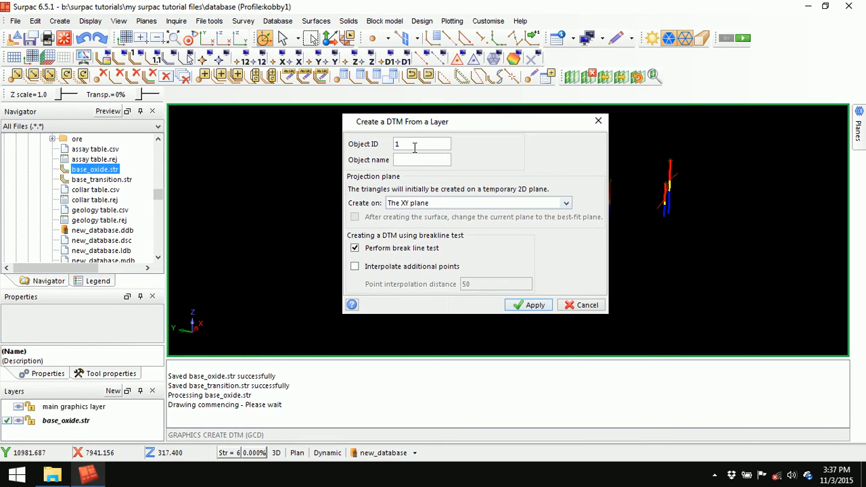
pyautogui.doubleClick(404, 142)
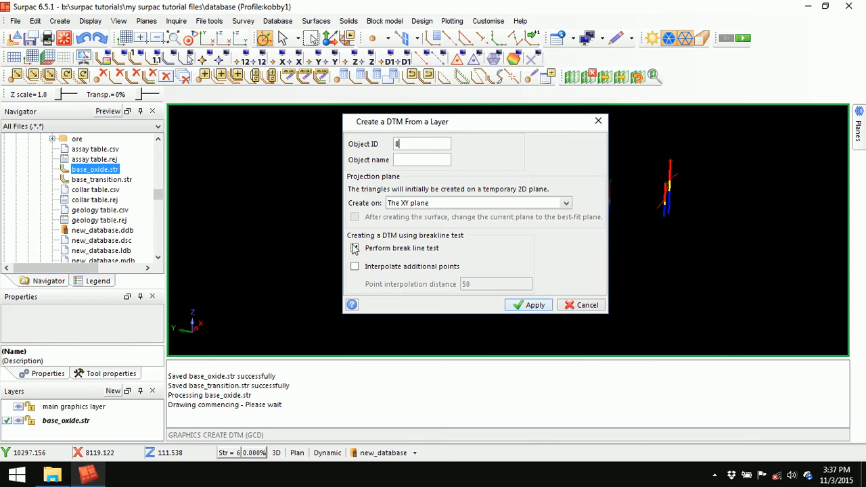
pyautogui.click(529, 305)
pyautogui.moveTo(459, 257)
pyautogui.mouseDown()
pyautogui.moveTo(460, 269)
pyautogui.moveTo(469, 259)
pyautogui.mouseUp()
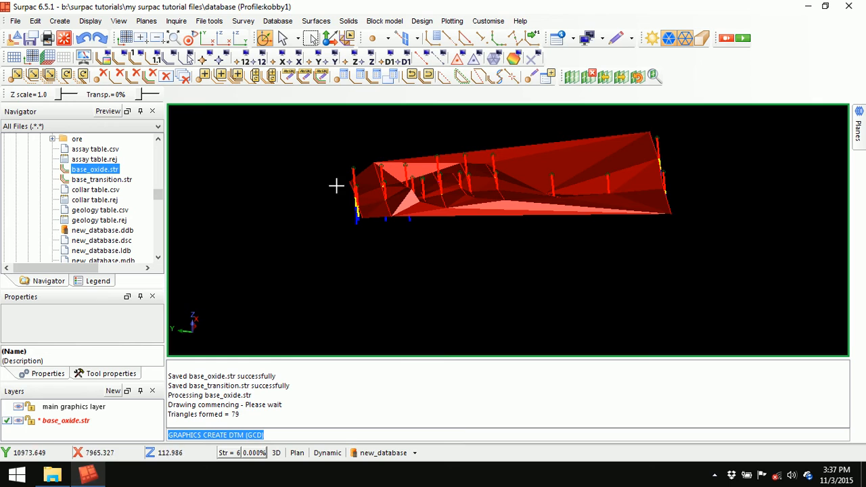
pyautogui.moveTo(541, 270); pyautogui.dragTo(539, 276)
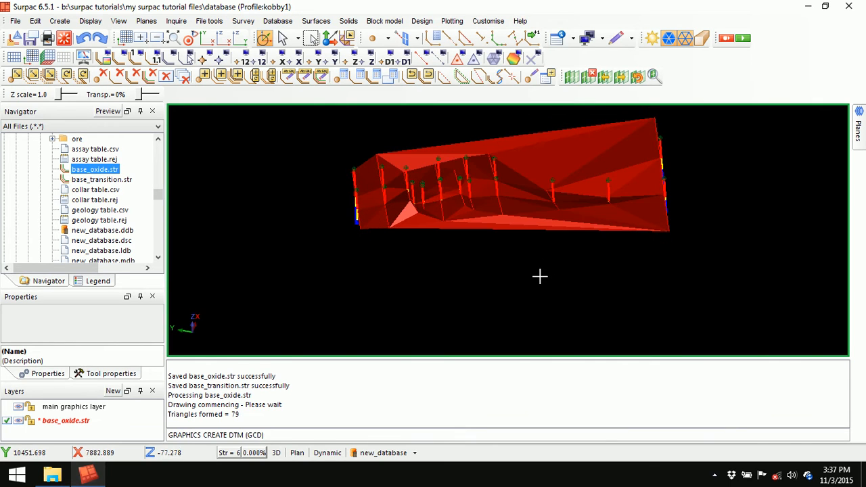
# Undo the DTM creation on the base_oxide.str layer and clear the message log.
pyautogui.click(83, 38)
pyautogui.moveTo(418, 263); pyautogui.dragTo(399, 257)
pyautogui.moveTo(439, 198); pyautogui.dragTo(478, 226)
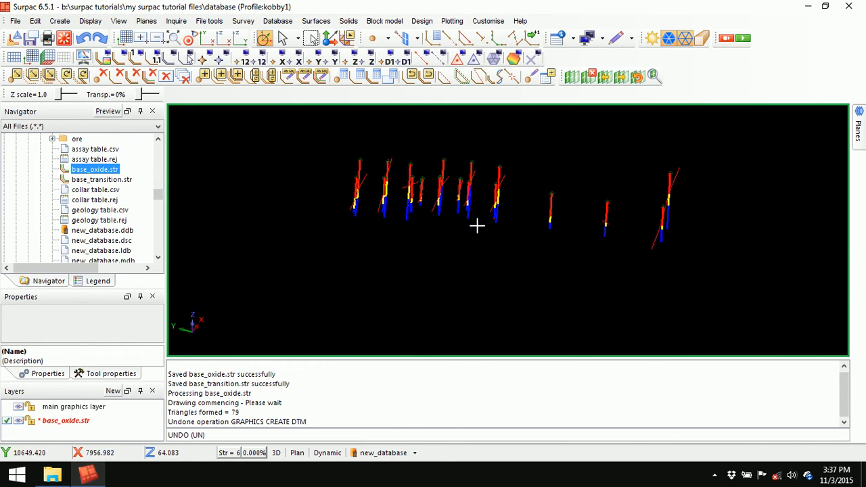
pyautogui.rightClick(464, 377)
pyautogui.click(521, 390)
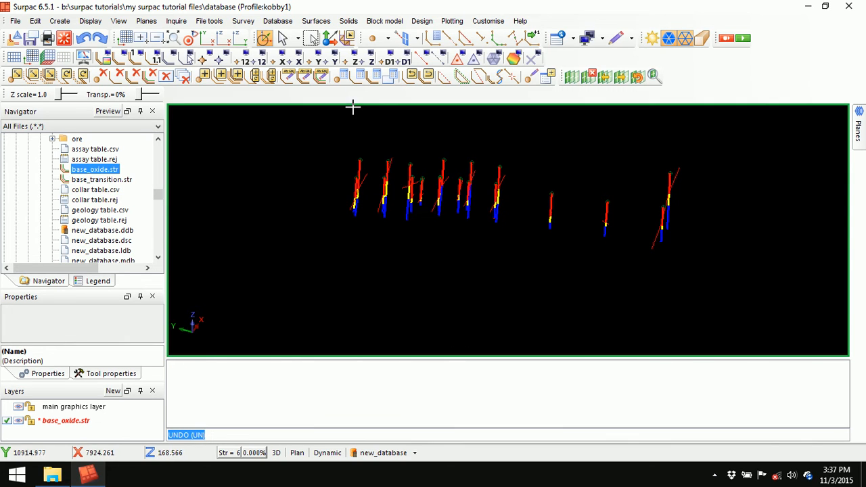
pyautogui.moveTo(377, 228); pyautogui.dragTo(373, 232)
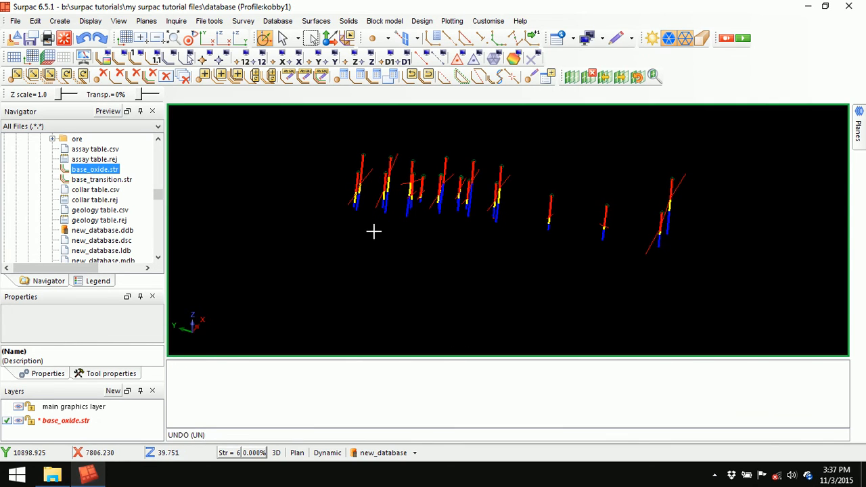
# Extrude and triangulate both outermost base_oxide.str segments with object ID 8, forward and backward, perpendicular to the segment plane, distance 70, slope angle 90.
pyautogui.click(350, 22)
pyautogui.moveTo(422, 21)
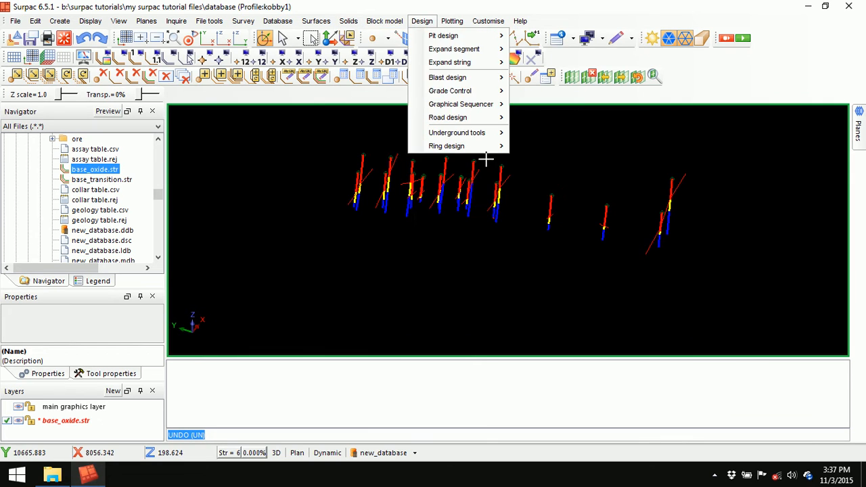
pyautogui.moveTo(348, 21)
pyautogui.moveTo(372, 35)
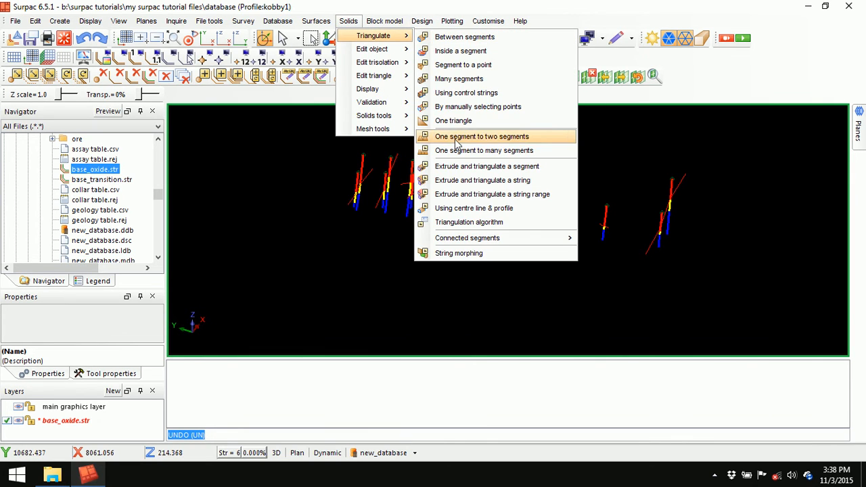
pyautogui.click(479, 166)
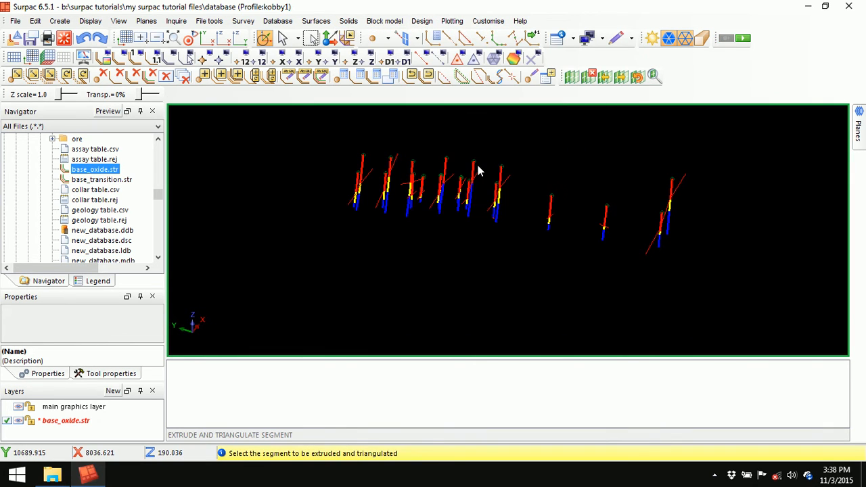
pyautogui.click(373, 172)
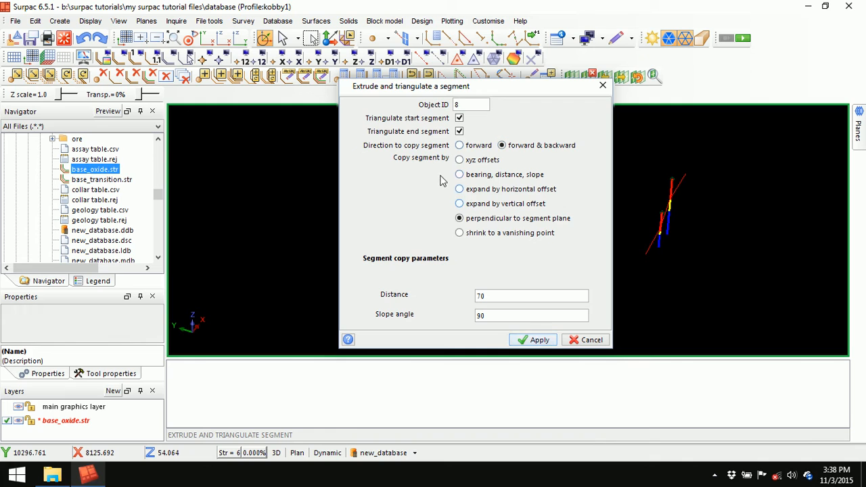
pyautogui.click(533, 340)
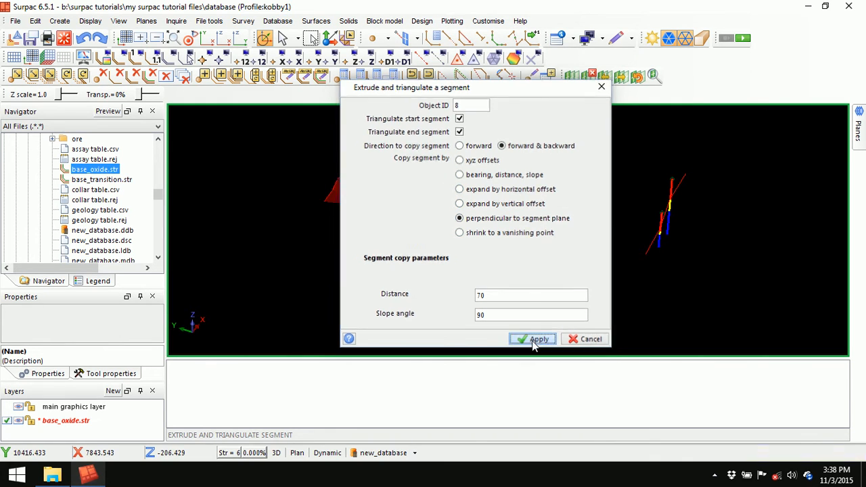
pyautogui.click(650, 241)
pyautogui.press('Escape')
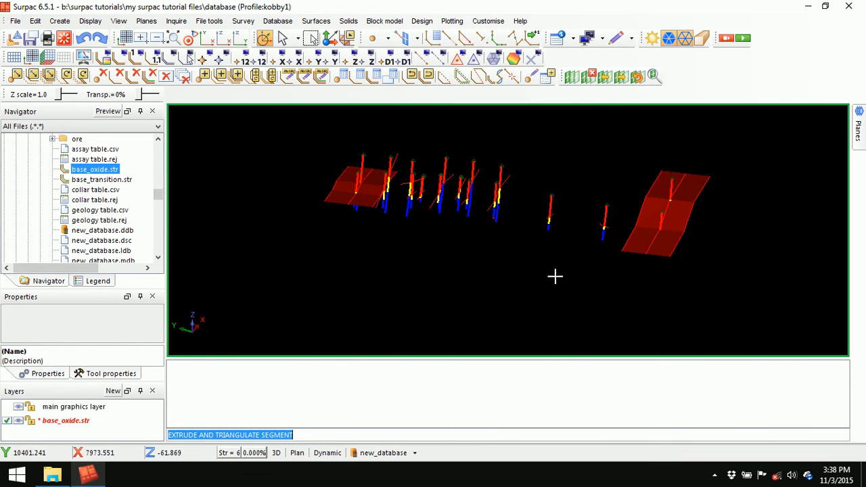
# Delete the two extruded trisolations at the ends of the base_oxide.str layer, keeping the copied segments.
pyautogui.moveTo(511, 279); pyautogui.dragTo(526, 277)
pyautogui.moveTo(540, 252); pyautogui.dragTo(512, 283, button='middle')
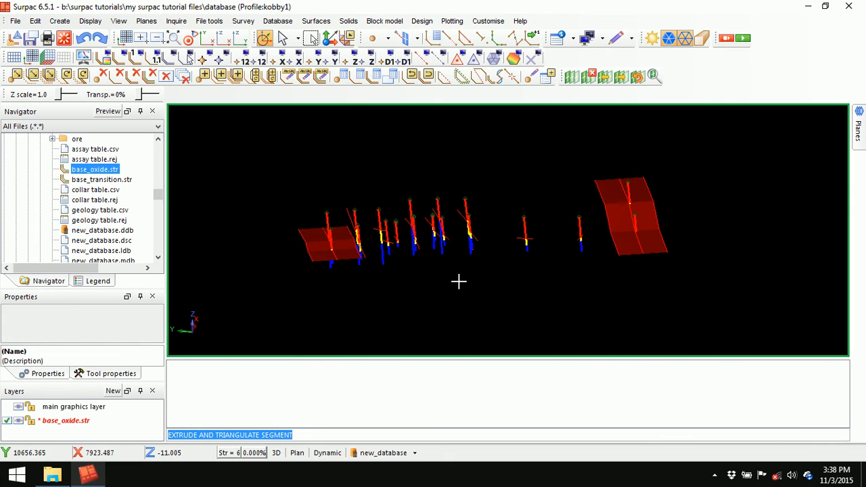
pyautogui.moveTo(508, 294); pyautogui.dragTo(502, 294)
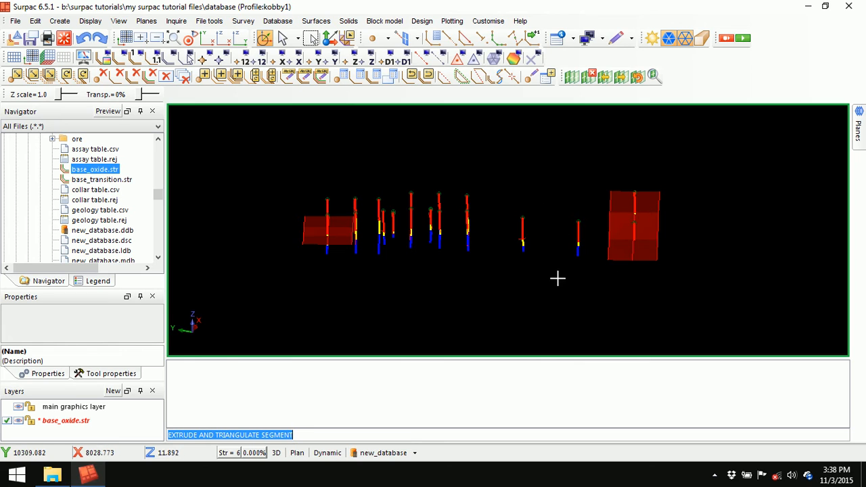
pyautogui.scroll(2, 405, 240)
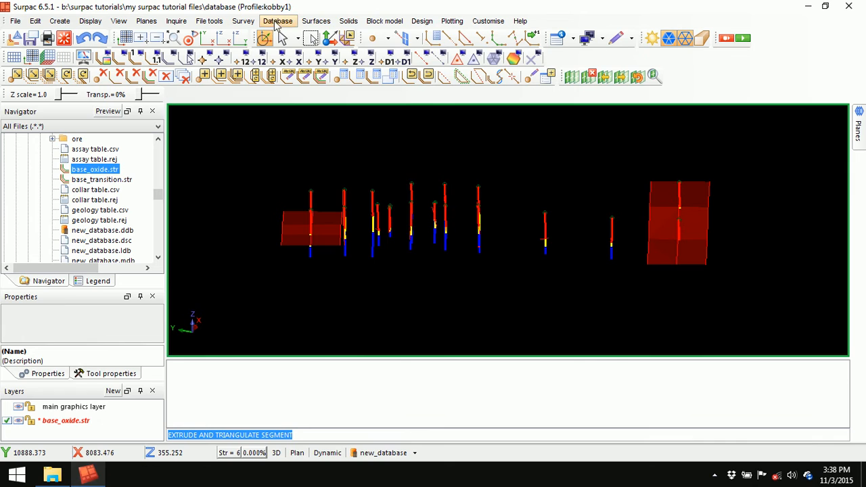
pyautogui.click(349, 21)
pyautogui.moveTo(360, 52)
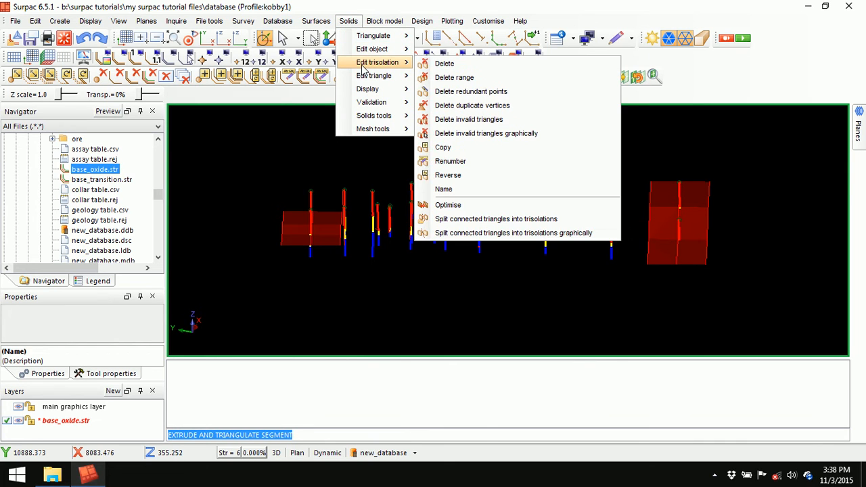
pyautogui.click(466, 62)
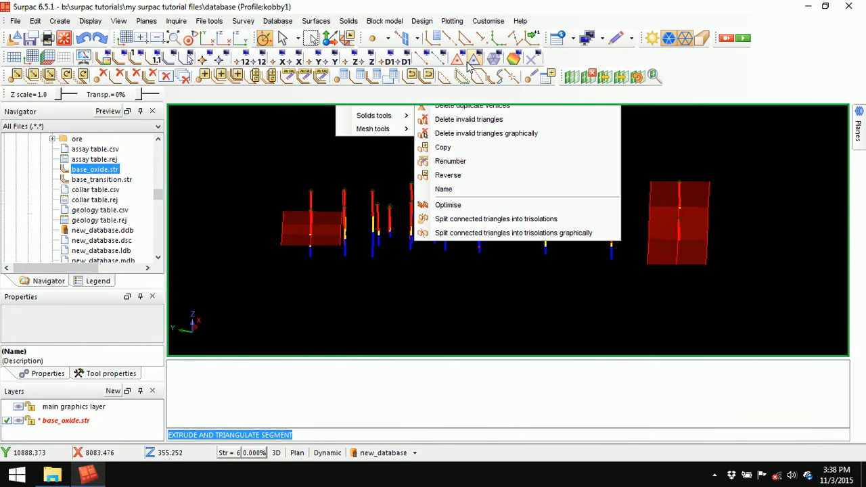
pyautogui.click(298, 220)
pyautogui.click(663, 215)
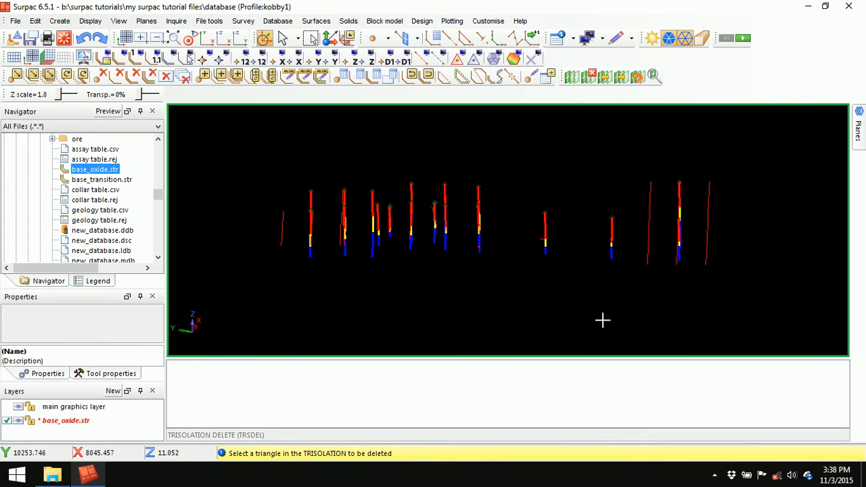
pyautogui.press('Escape')
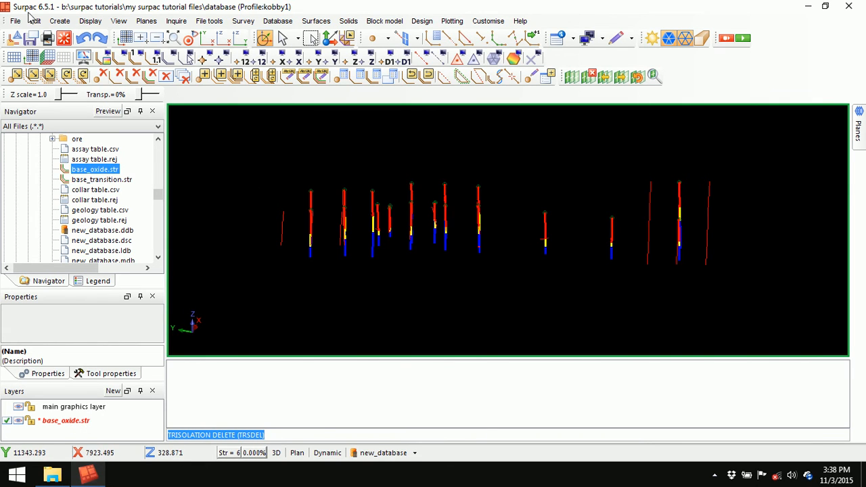
# Save the extended layer as the text string file base_oxide.str, overwriting the existing file.
pyautogui.click(31, 38)
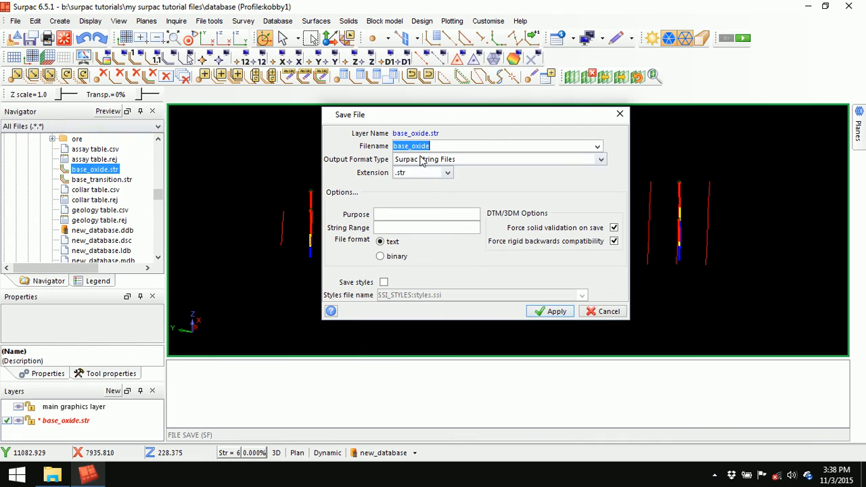
pyautogui.click(555, 312)
pyautogui.click(529, 249)
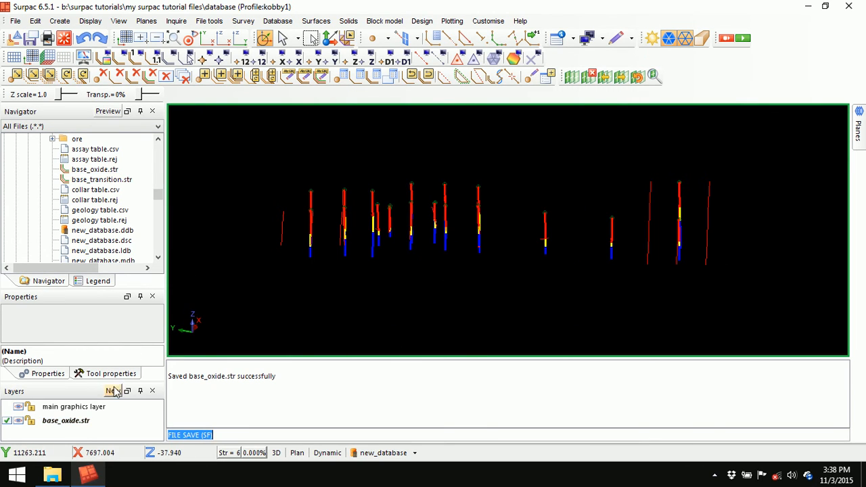
# Delete the base_oxide.str layer, load base_transition.str alongside the drillholes and clear the message log.
pyautogui.click(82, 421)
pyautogui.rightClick(82, 420)
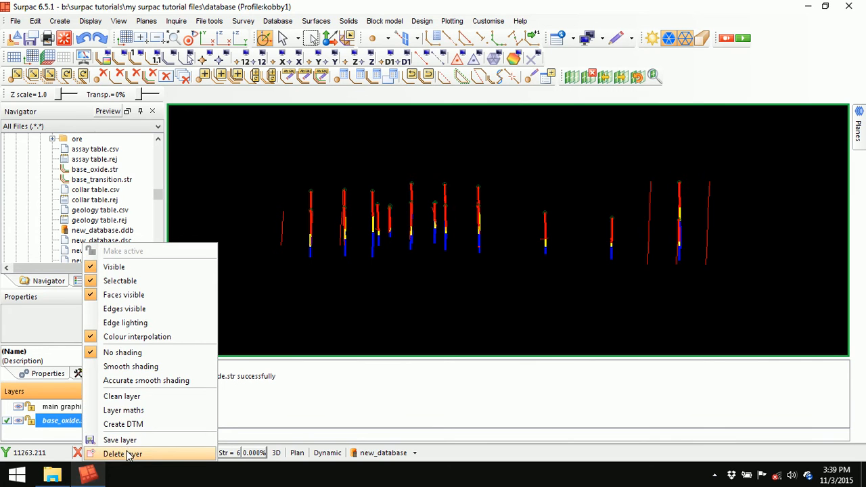
pyautogui.click(112, 452)
pyautogui.moveTo(105, 183); pyautogui.dragTo(247, 185)
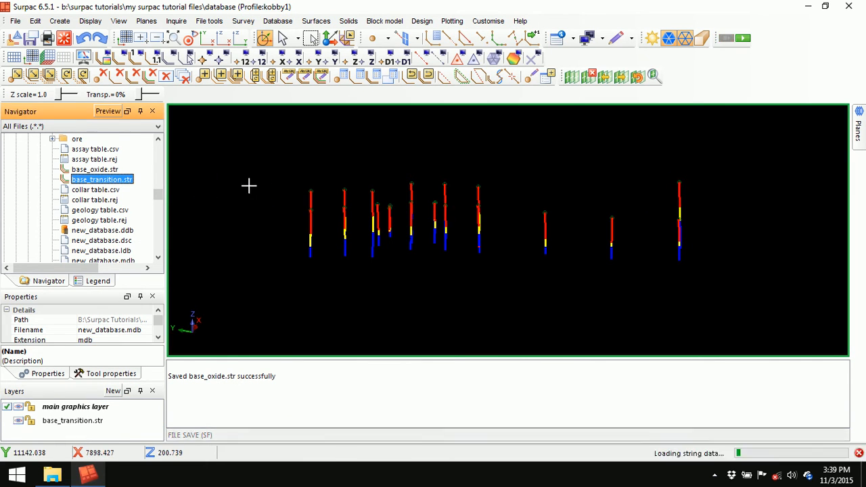
pyautogui.moveTo(420, 278); pyautogui.dragTo(447, 294)
pyautogui.rightClick(489, 399)
pyautogui.click(531, 404)
# Extrude and triangulate both outermost base_transition.str segments forward and backward, perpendicular to the segment plane, with distance 70 and slope angle 90.
pyautogui.click(349, 21)
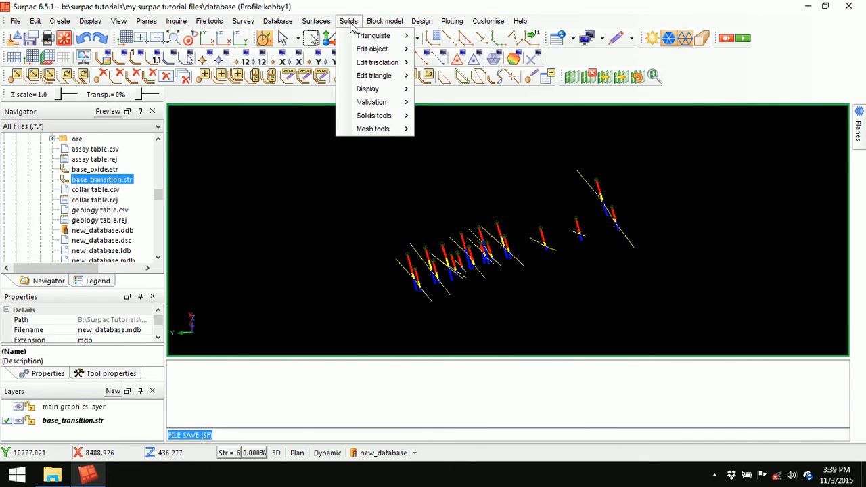
pyautogui.moveTo(377, 36)
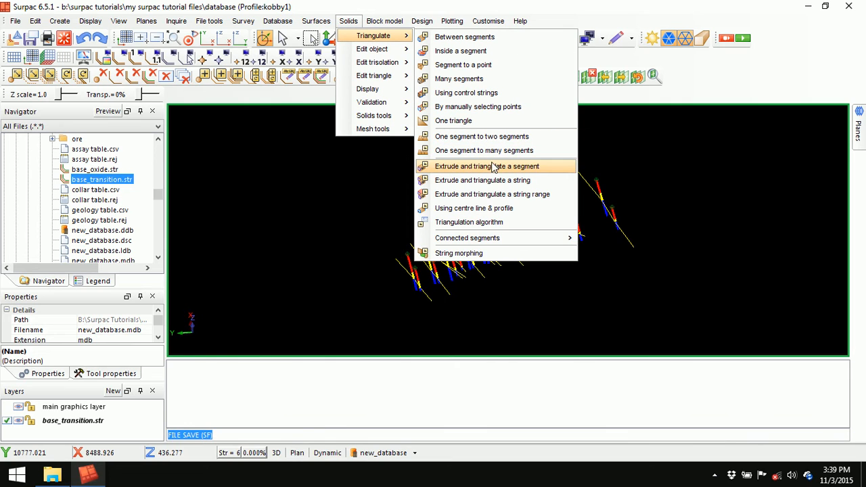
pyautogui.click(487, 166)
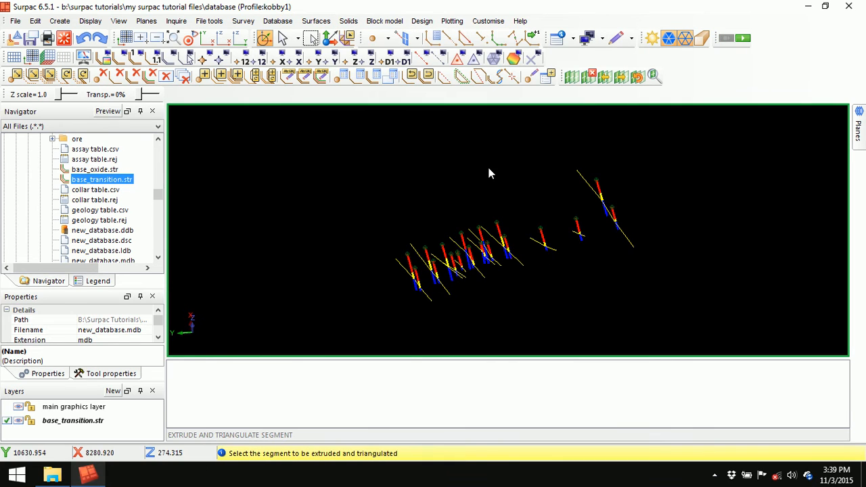
pyautogui.click(396, 262)
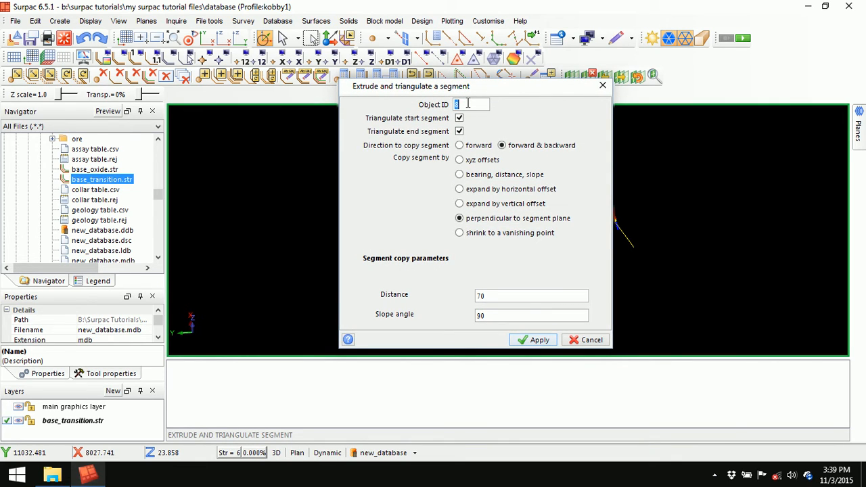
pyautogui.click(540, 340)
pyautogui.click(626, 236)
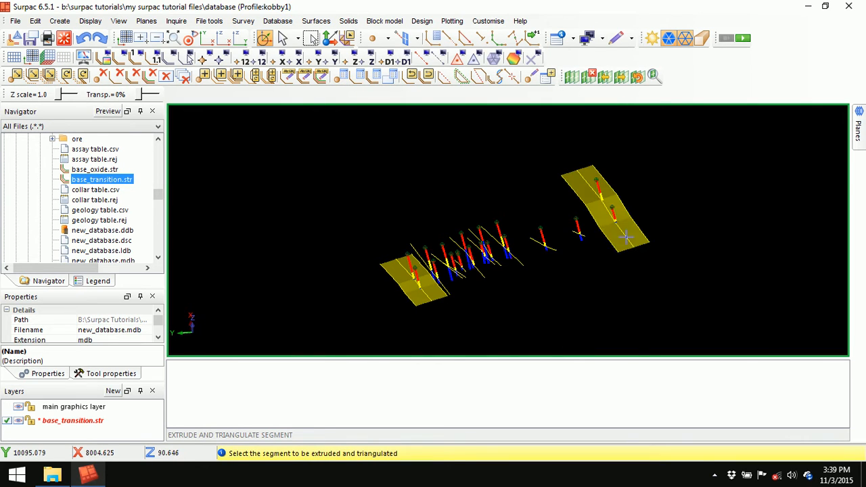
pyautogui.press('Escape')
# Delete the two extruded trisolations at the ends of the base_transition.str layer, keeping the copied segments.
pyautogui.moveTo(547, 309); pyautogui.dragTo(535, 265)
pyautogui.scroll(2, 535, 264)
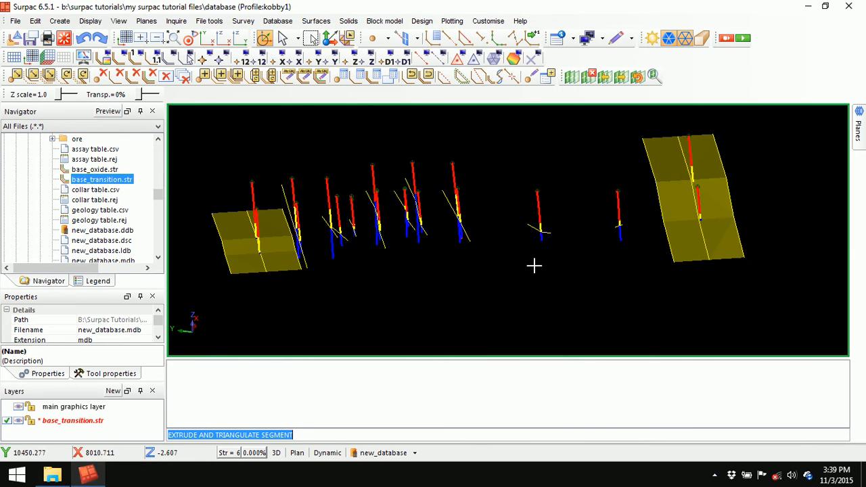
pyautogui.click(348, 21)
pyautogui.moveTo(351, 63)
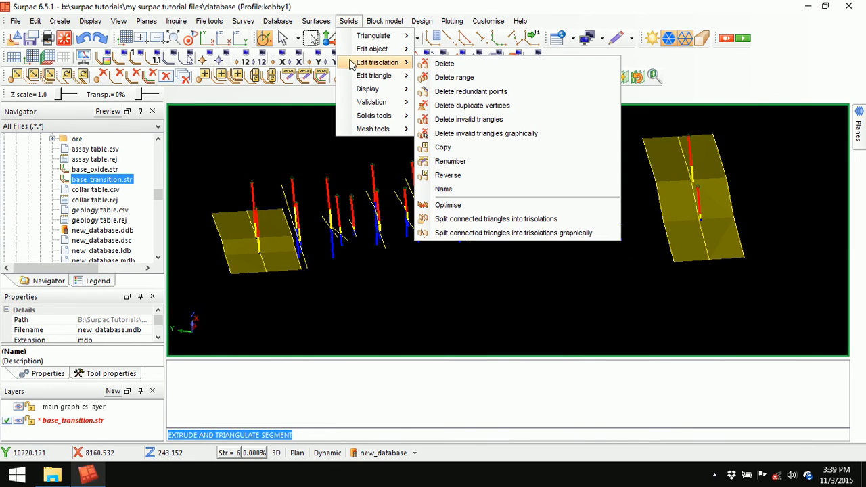
pyautogui.click(469, 63)
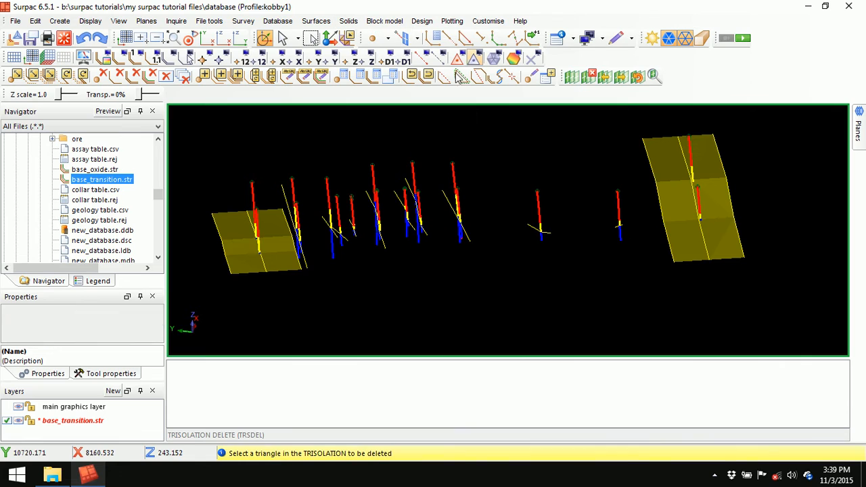
pyautogui.click(242, 253)
pyautogui.click(681, 209)
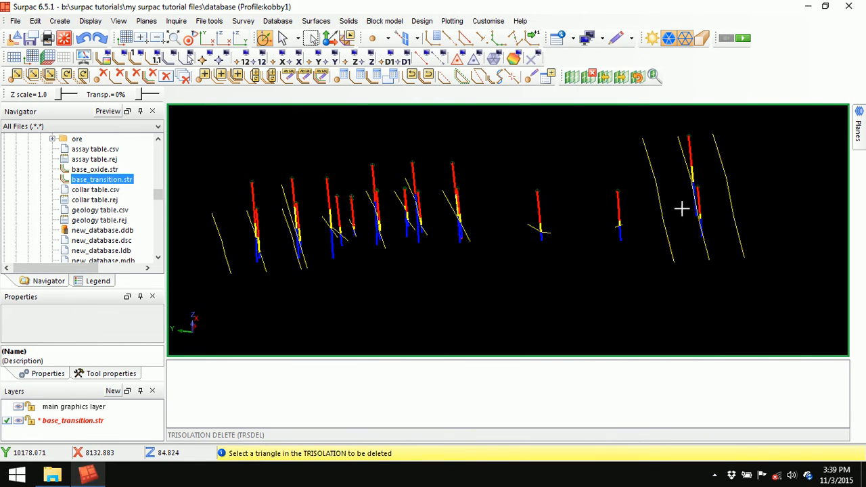
pyautogui.press('Escape')
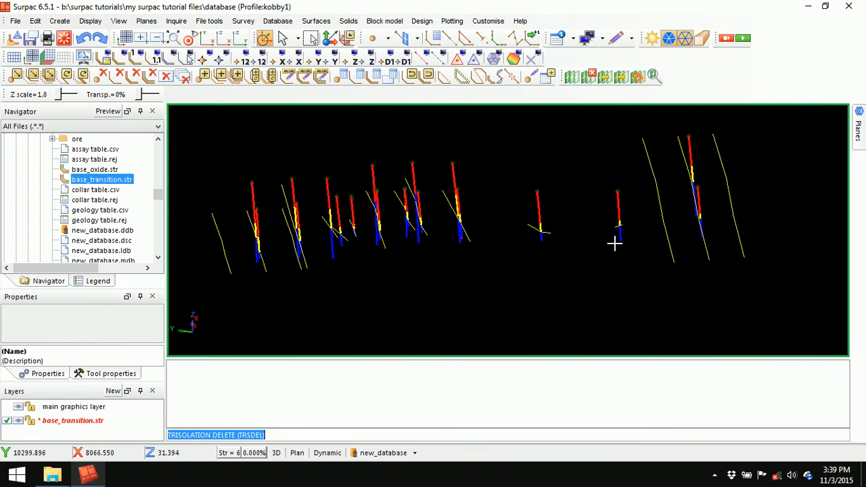
# Save the extended layer as the text string file base_transition.str, overwriting the existing file.
pyautogui.moveTo(607, 241); pyautogui.dragTo(559, 248)
pyautogui.scroll(-3, 600, 239)
pyautogui.scroll(3, 607, 239)
pyautogui.scroll(-2, 606, 240)
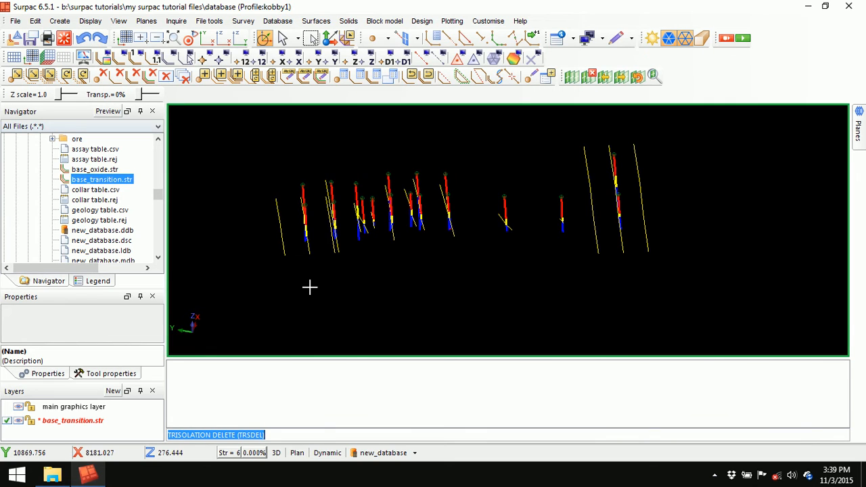
pyautogui.hotkey('ctrl', 's')
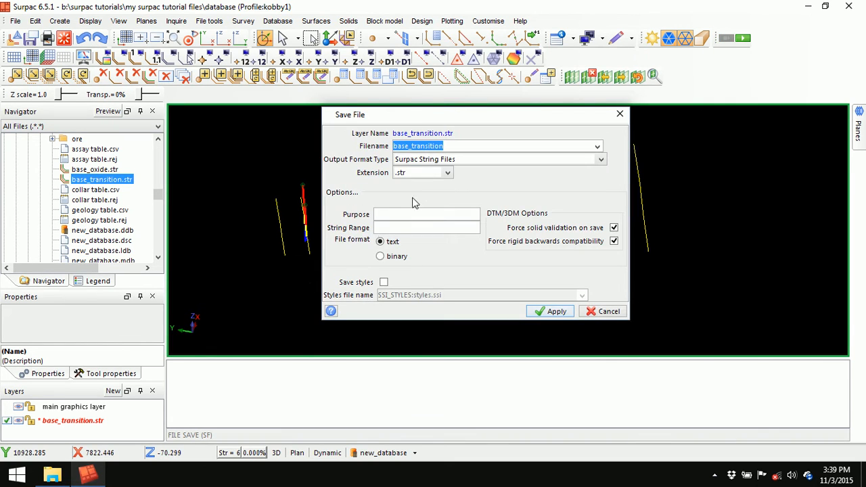
pyautogui.click(554, 311)
pyautogui.click(530, 249)
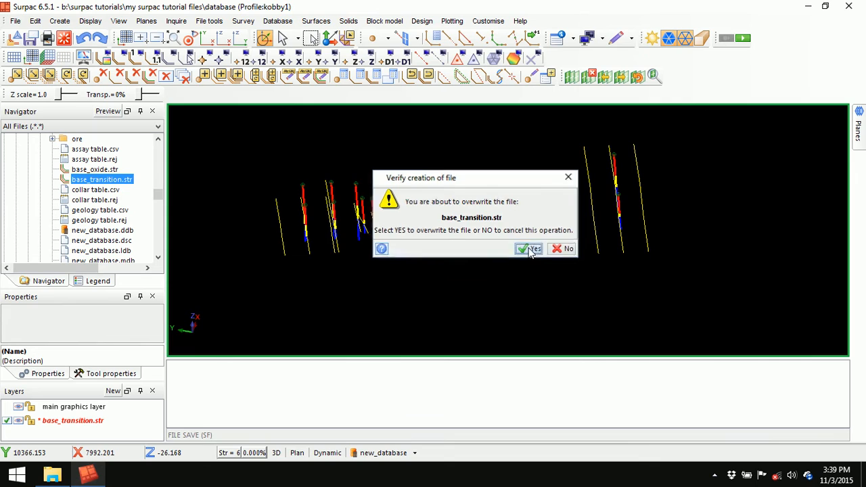
# Create a DTM on the XY plane from the base_transition.str layer with object ID 6.
pyautogui.click(316, 21)
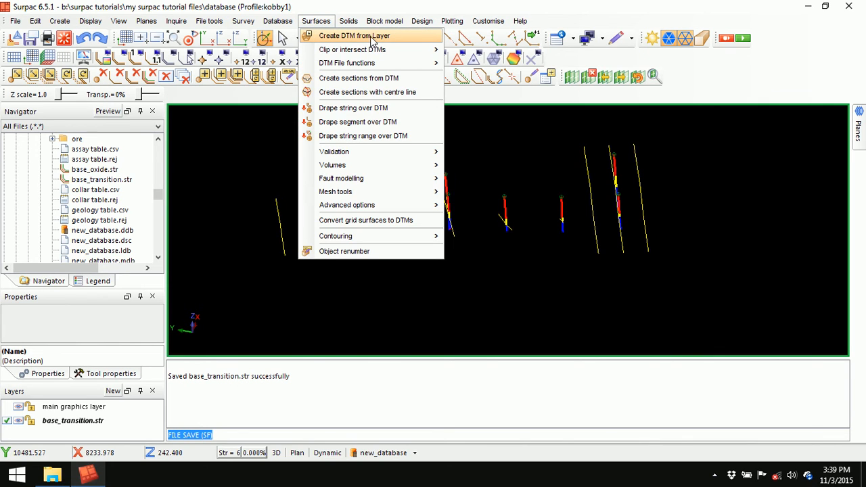
pyautogui.click(377, 35)
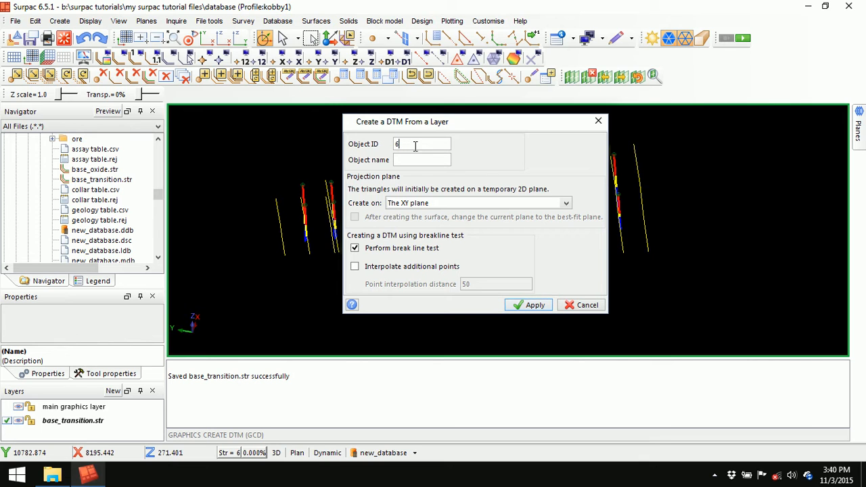
pyautogui.click(355, 248)
pyautogui.click(531, 306)
pyautogui.moveTo(467, 298); pyautogui.dragTo(499, 280)
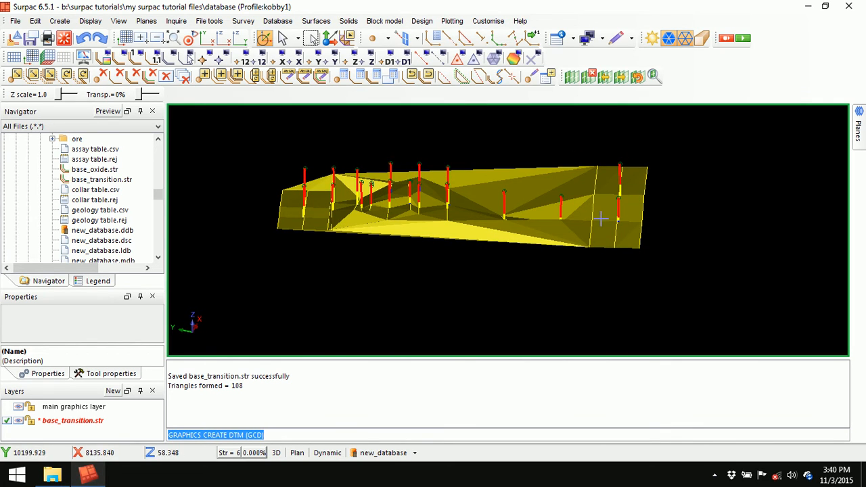
# Save the surface as the text file base_transition.dtm, overwriting base_transition.str, and clear the message log.
pyautogui.click(31, 38)
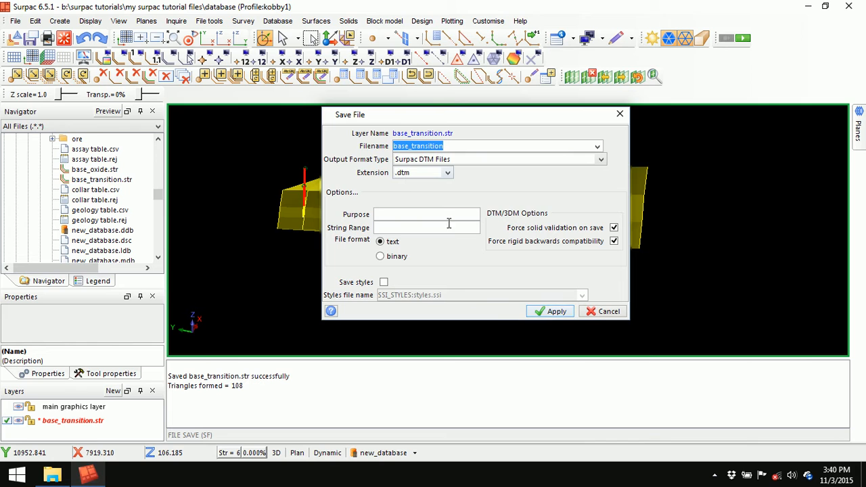
pyautogui.click(556, 311)
pyautogui.click(532, 249)
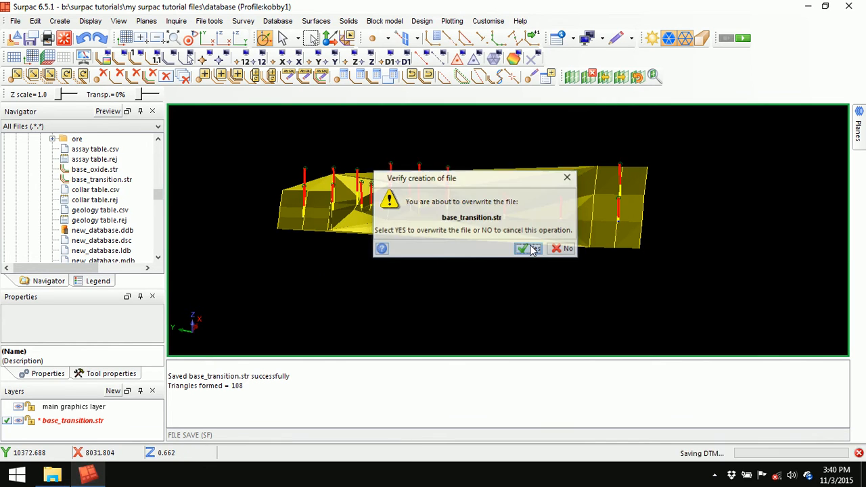
pyautogui.rightClick(447, 391)
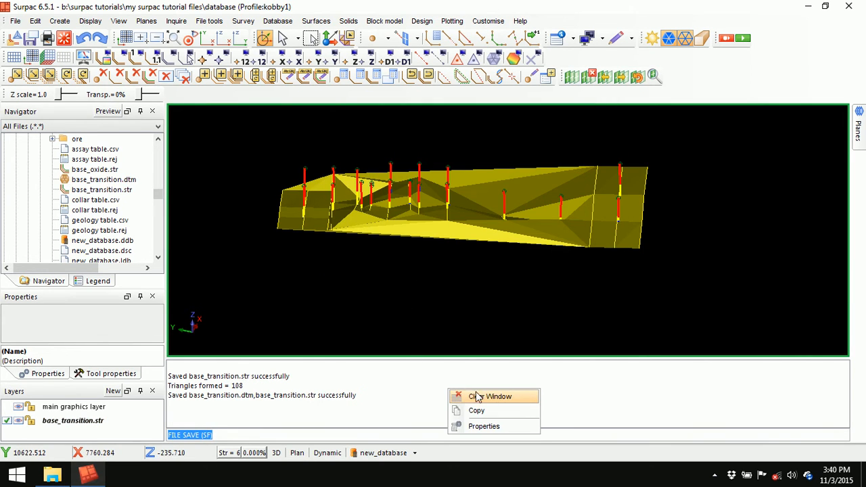
pyautogui.click(476, 397)
# Delete the base_transition.str layer and load base_oxide.str alongside the drillholes.
pyautogui.rightClick(97, 421)
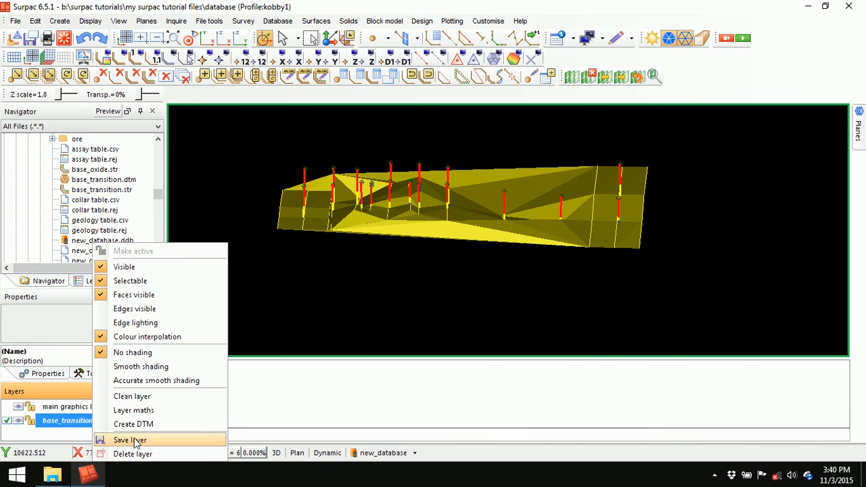
pyautogui.click(139, 453)
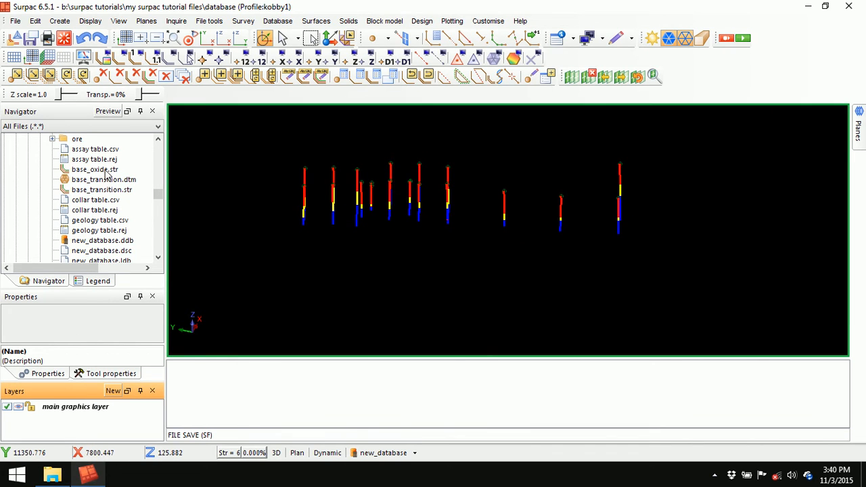
pyautogui.moveTo(100, 173); pyautogui.dragTo(309, 163)
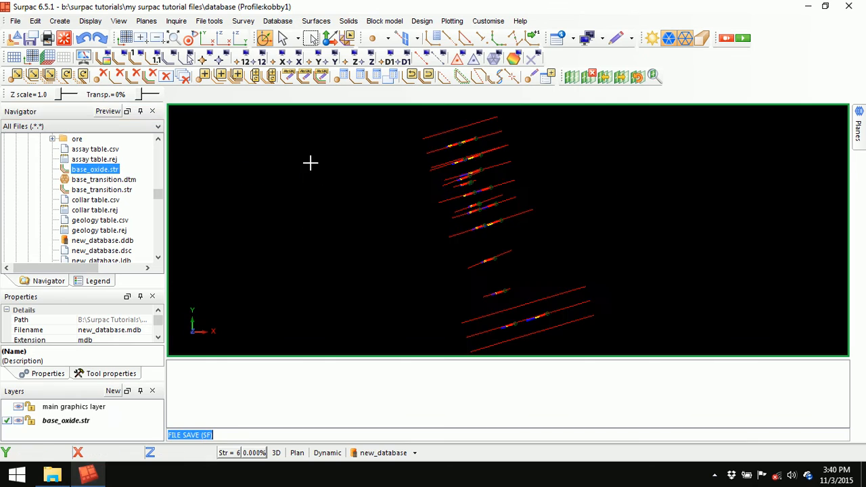
# Create a DTM on the XY plane from the base_oxide.str layer with object ID 8.
pyautogui.click(316, 21)
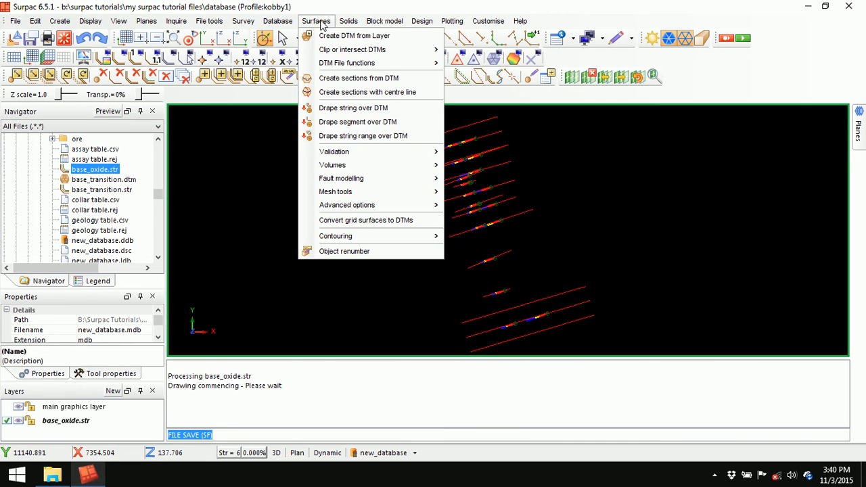
pyautogui.click(359, 32)
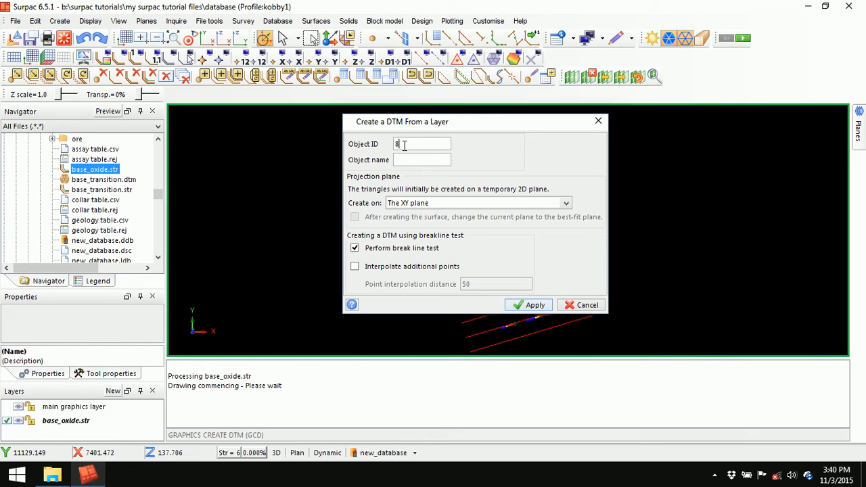
pyautogui.click(355, 248)
pyautogui.click(534, 305)
pyautogui.moveTo(390, 294)
pyautogui.mouseDown()
pyautogui.moveTo(472, 275)
pyautogui.moveTo(464, 275)
pyautogui.mouseUp()
# Save the surface as the text file base_oxide.dtm, overwriting the existing base_oxide.str.
pyautogui.click(31, 38)
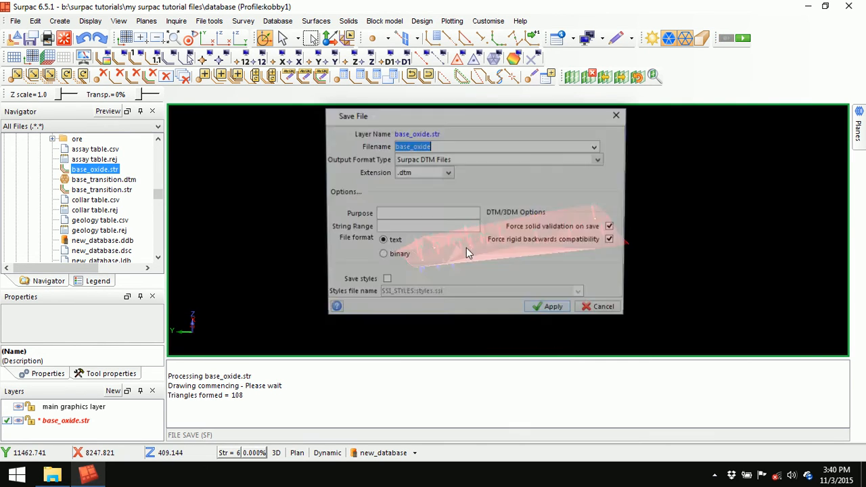
pyautogui.click(546, 312)
pyautogui.click(526, 246)
pyautogui.moveTo(519, 277); pyautogui.dragTo(507, 283)
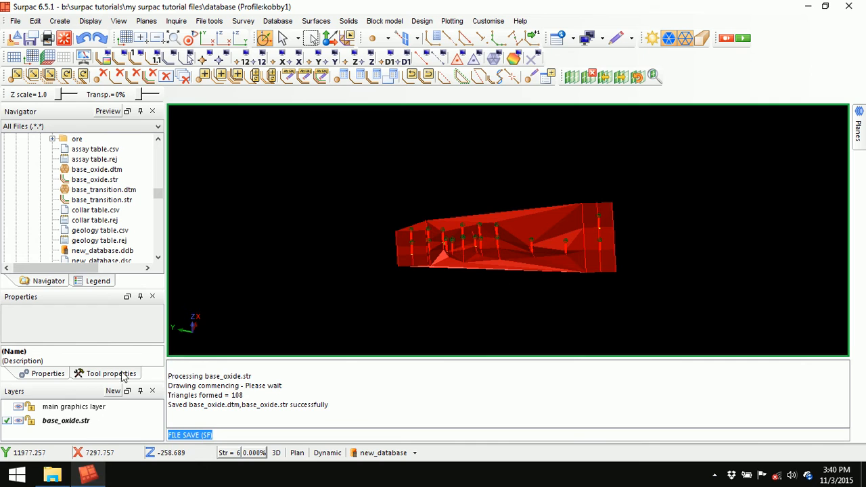
# Delete the base_oxide.str layer and clear the message log.
pyautogui.click(66, 420)
pyautogui.rightClick(66, 417)
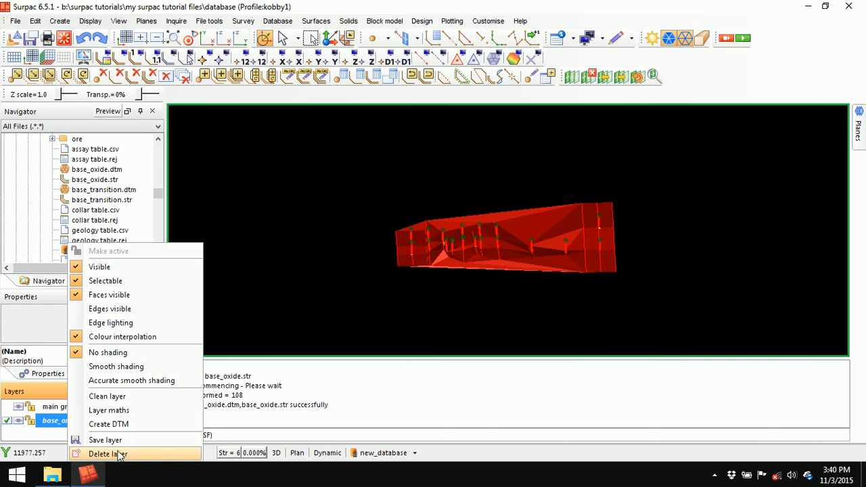
pyautogui.click(117, 452)
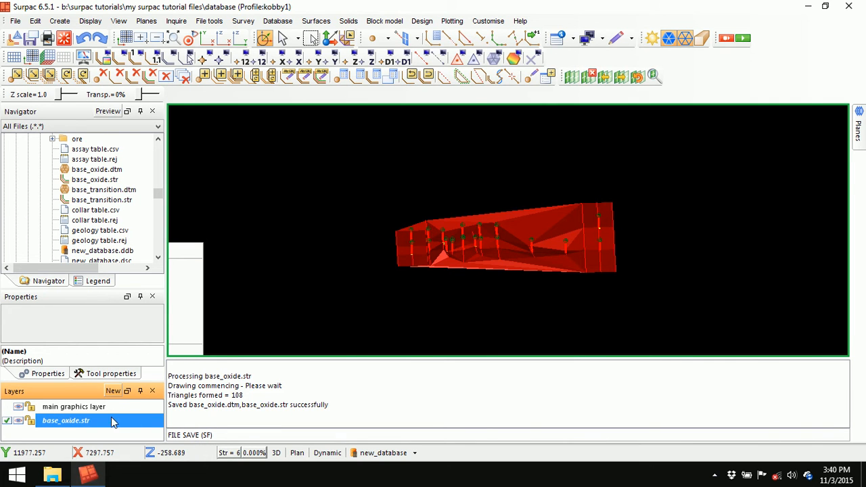
pyautogui.rightClick(397, 386)
pyautogui.click(433, 387)
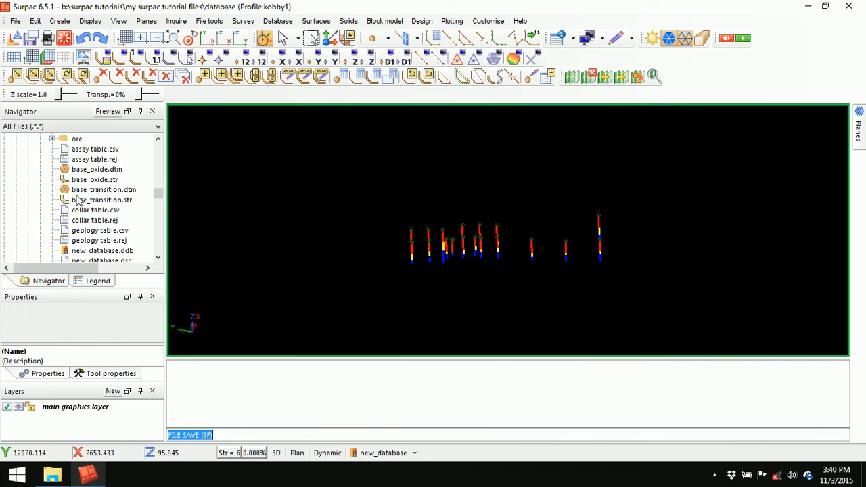
# Load the base_oxide.dtm surface alongside the drillholes.
pyautogui.moveTo(105, 169); pyautogui.dragTo(311, 169)
pyautogui.click(122, 200)
pyautogui.moveTo(122, 200); pyautogui.dragTo(356, 220)
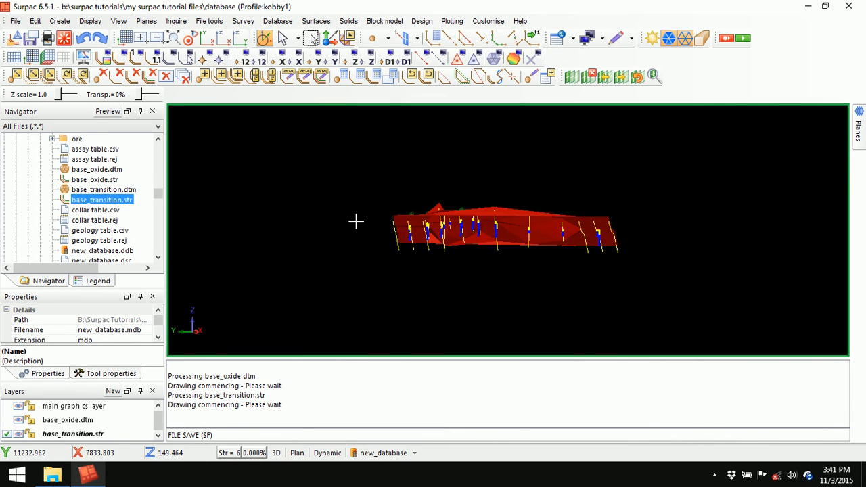
pyautogui.rightClick(93, 435)
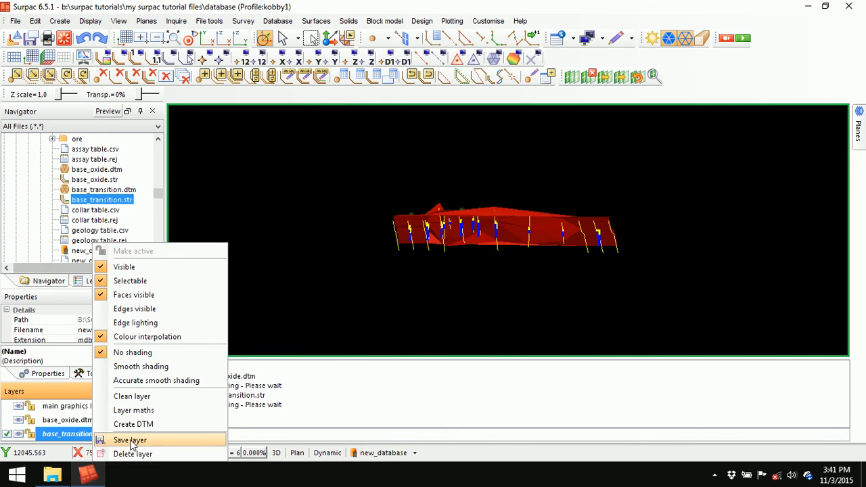
pyautogui.click(132, 454)
# Display the base_transition.dtm surface together with base_oxide.dtm and the drillholes, and clear the message log.
pyautogui.click(116, 190)
pyautogui.moveTo(120, 191); pyautogui.dragTo(321, 289)
pyautogui.moveTo(460, 217); pyautogui.dragTo(522, 201)
pyautogui.rightClick(481, 374)
pyautogui.click(531, 383)
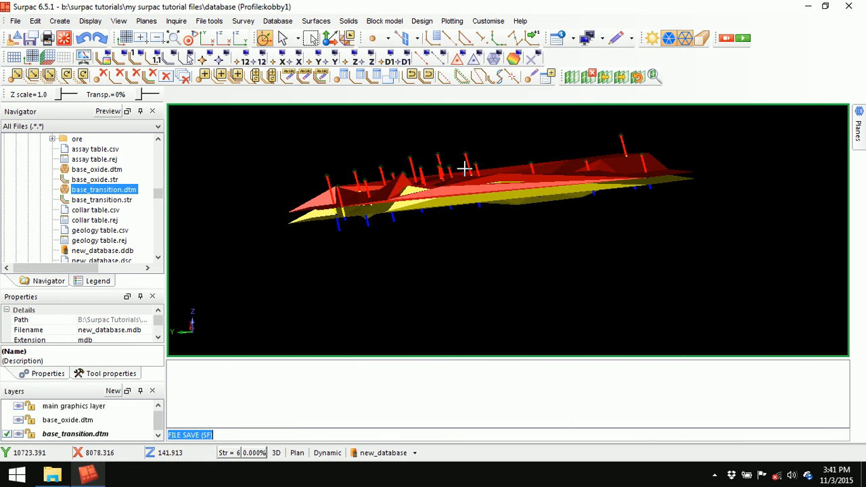
pyautogui.moveTo(455, 274); pyautogui.dragTo(458, 270)
pyautogui.scroll(3, 448, 216)
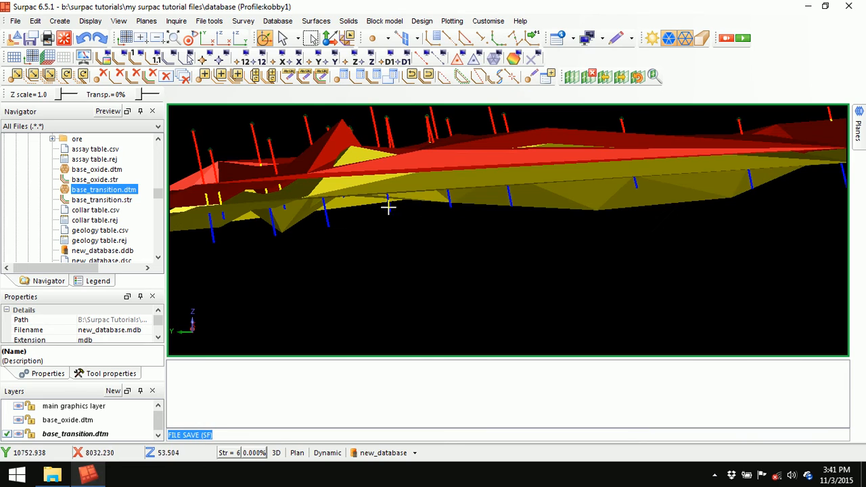
pyautogui.scroll(-3, 456, 184)
pyautogui.moveTo(499, 238)
pyautogui.mouseDown()
pyautogui.moveTo(480, 243)
pyautogui.moveTo(498, 246)
pyautogui.moveTo(510, 235)
pyautogui.mouseUp()
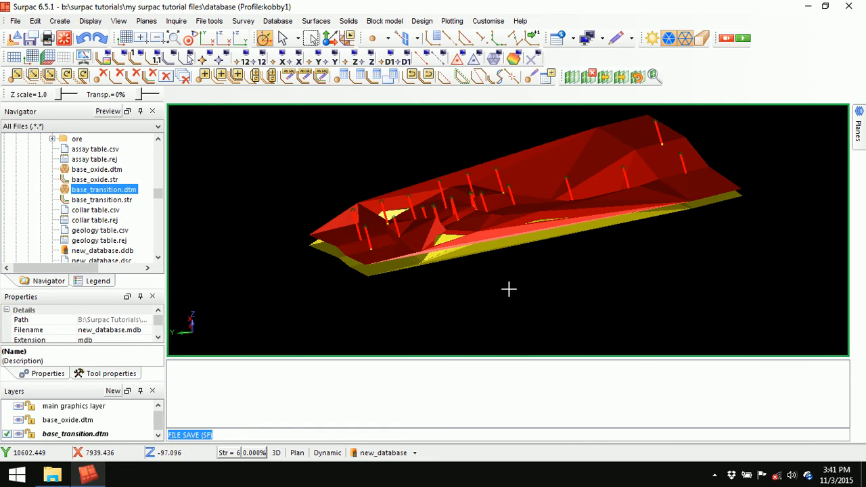
pyautogui.moveTo(508, 288); pyautogui.dragTo(502, 288)
# Delete the base_oxide.dtm and base_transition.dtm layers, keeping only the drillholes on display.
pyautogui.rightClick(84, 420)
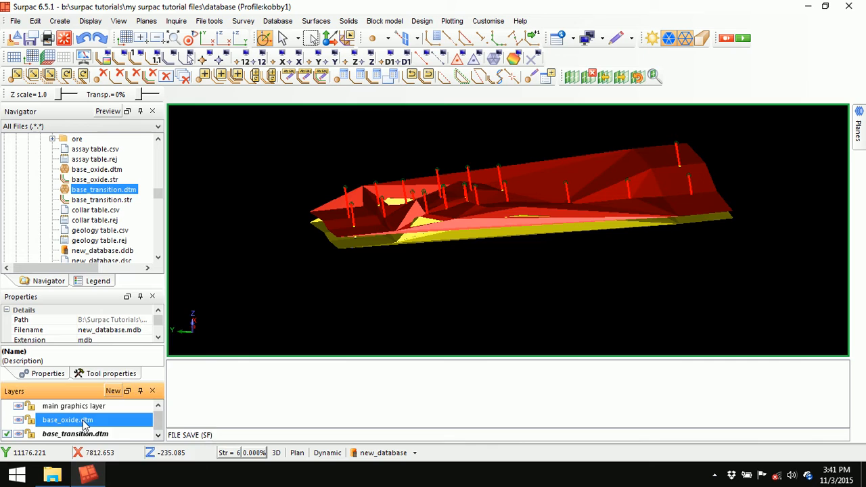
pyautogui.click(115, 454)
pyautogui.rightClick(91, 421)
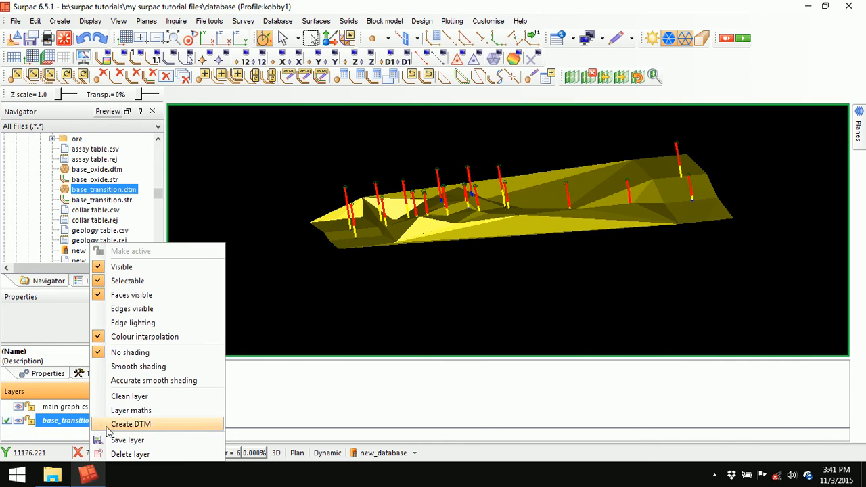
pyautogui.click(129, 454)
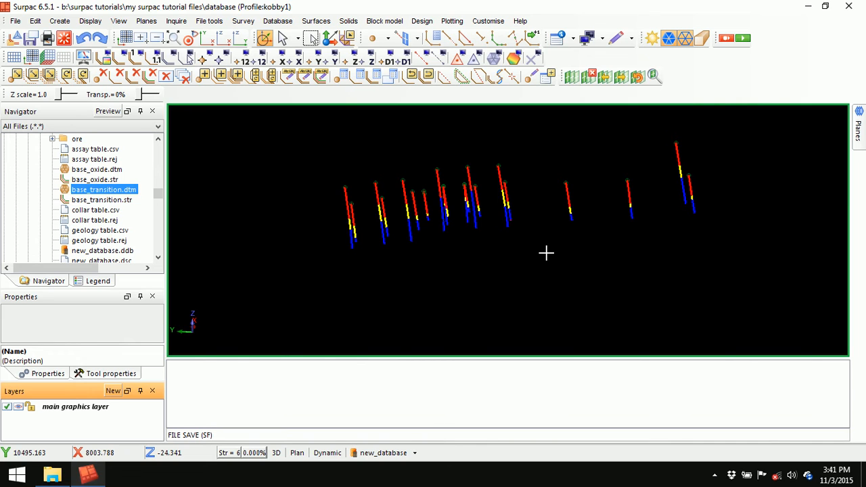
# Start a drill hole layout extraction from the database and set its location name to topography.
pyautogui.moveTo(607, 272); pyautogui.dragTo(510, 191)
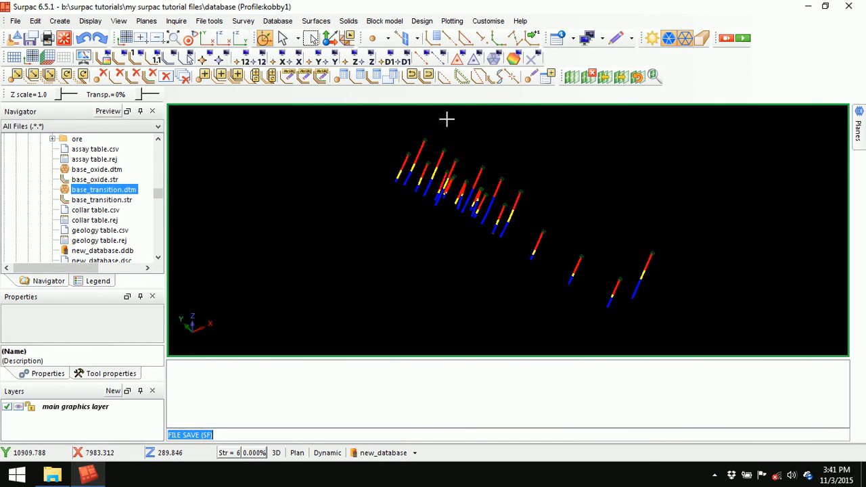
pyautogui.click(277, 21)
pyautogui.moveTo(289, 121)
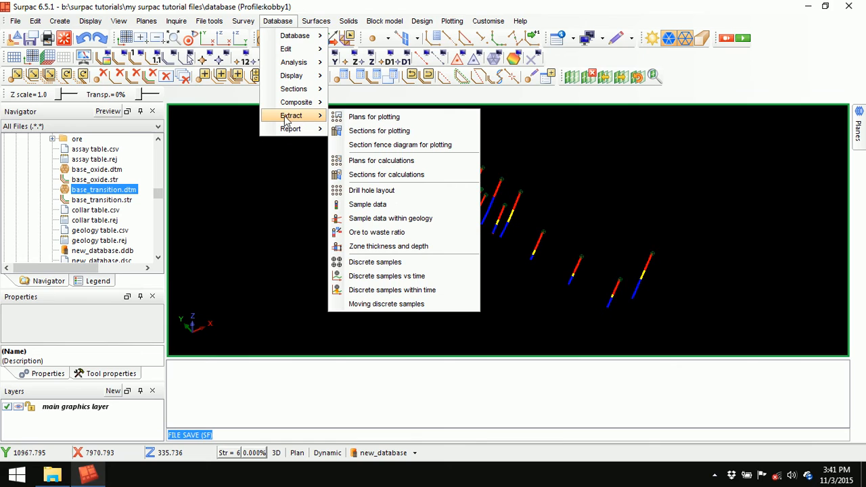
pyautogui.click(408, 195)
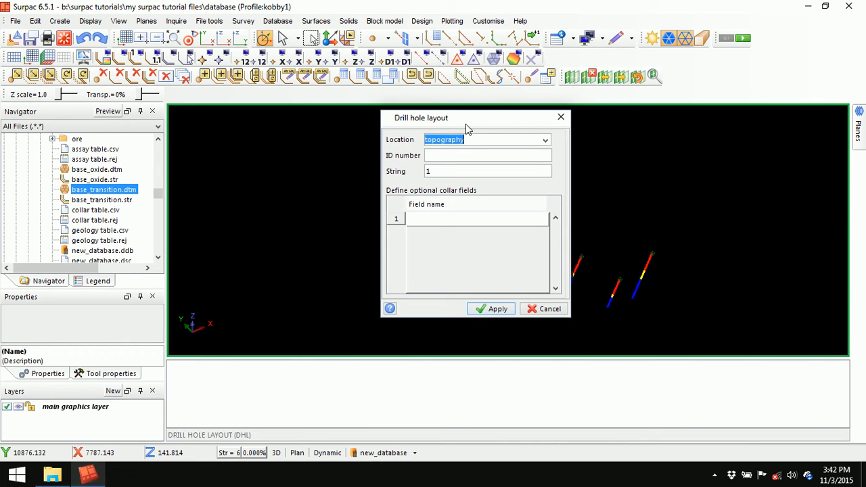
pyautogui.press('BackSpace')
pyautogui.moveTo(468, 120); pyautogui.dragTo(420, 222)
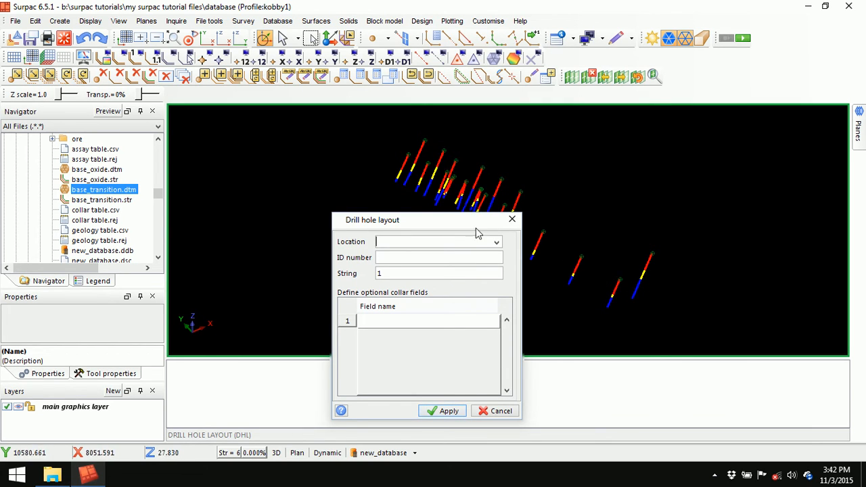
pyautogui.moveTo(435, 225); pyautogui.dragTo(457, 178)
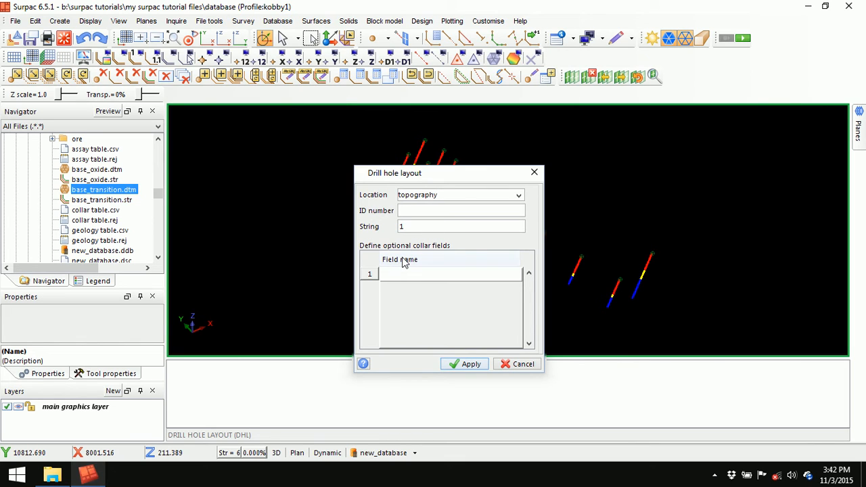
# Extract the drill hole layout to the topography location as string 1, without any optional collar fields.
pyautogui.click(492, 273)
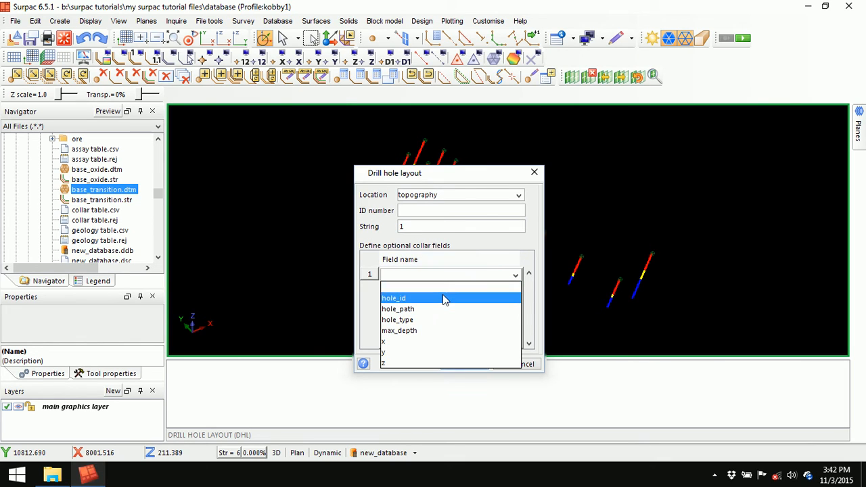
pyautogui.click(491, 249)
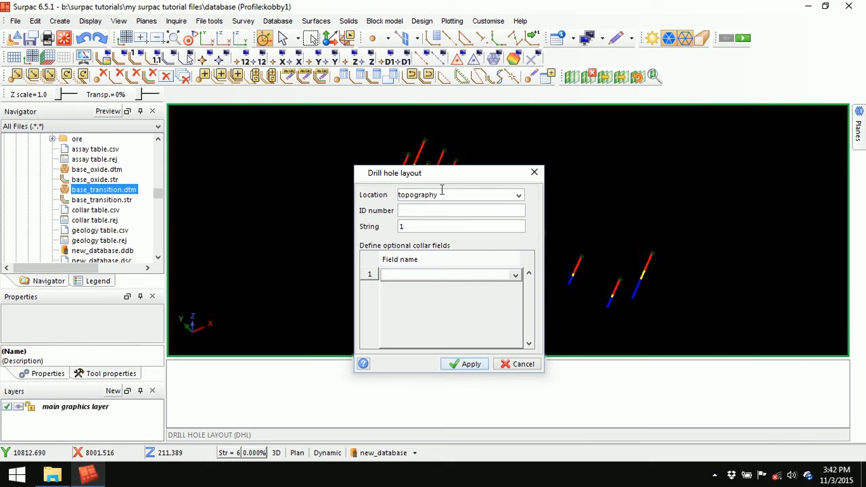
pyautogui.moveTo(454, 176); pyautogui.dragTo(464, 220)
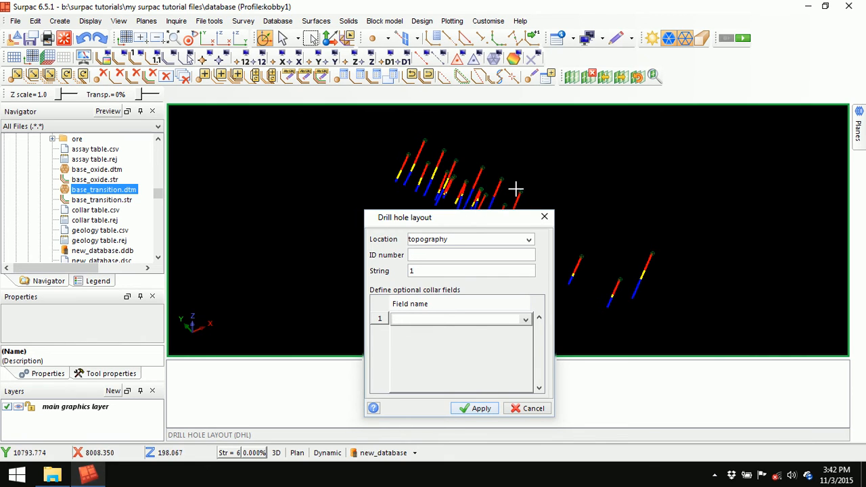
pyautogui.moveTo(464, 220); pyautogui.dragTo(407, 189)
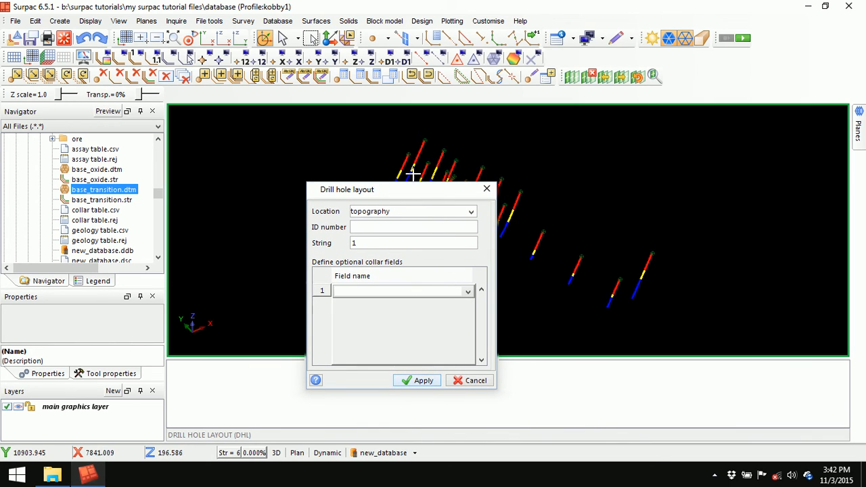
pyautogui.moveTo(406, 196); pyautogui.dragTo(440, 182)
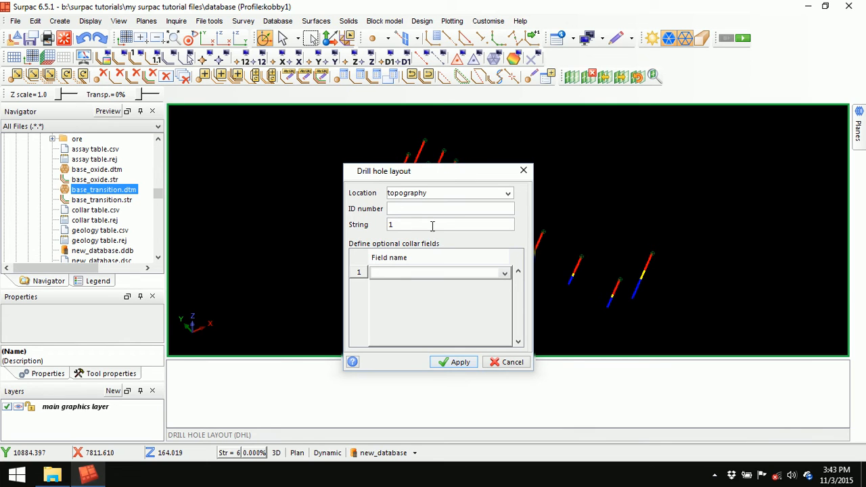
pyautogui.click(455, 364)
pyautogui.click(530, 338)
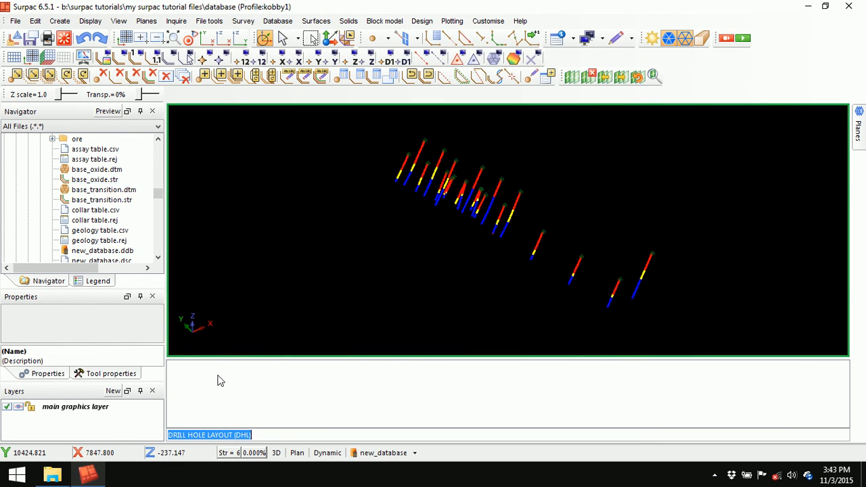
# Clear the message log and display topography.str in the graphics view together with the drillholes.
pyautogui.rightClick(471, 371)
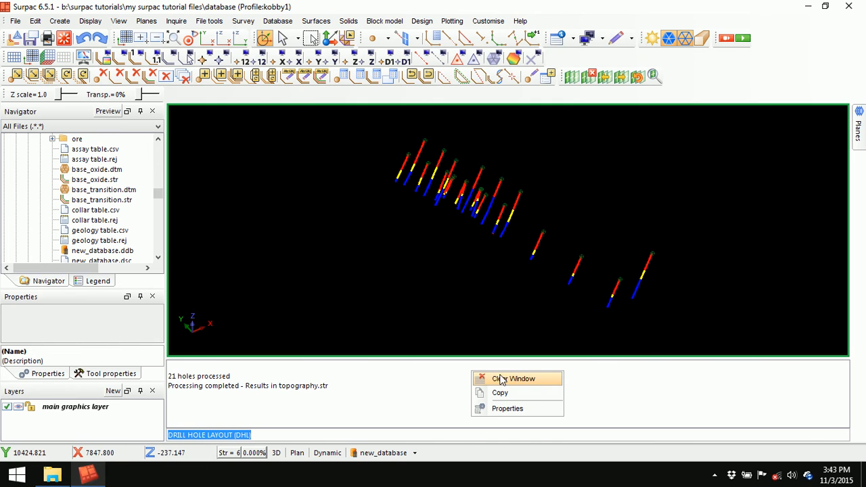
pyautogui.click(499, 379)
pyautogui.click(104, 181)
pyautogui.scroll(-7, 104, 186)
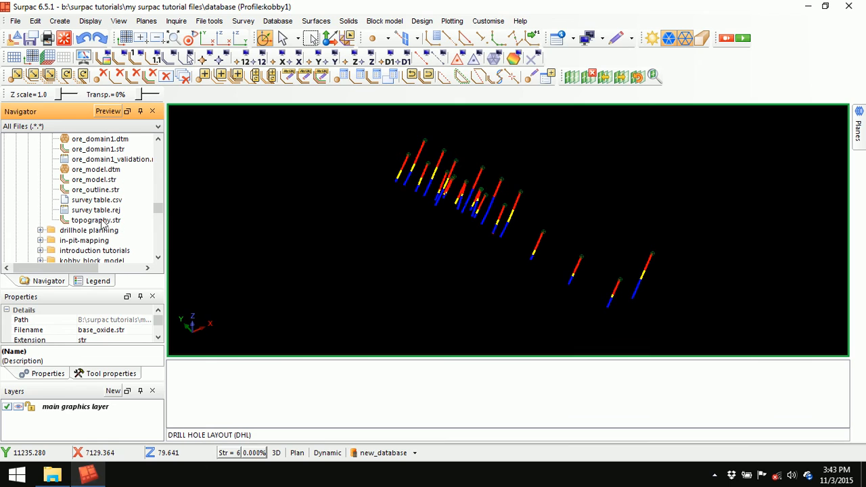
pyautogui.moveTo(102, 223)
pyautogui.mouseDown()
pyautogui.moveTo(381, 222)
pyautogui.moveTo(375, 199)
pyautogui.moveTo(397, 195)
pyautogui.mouseUp()
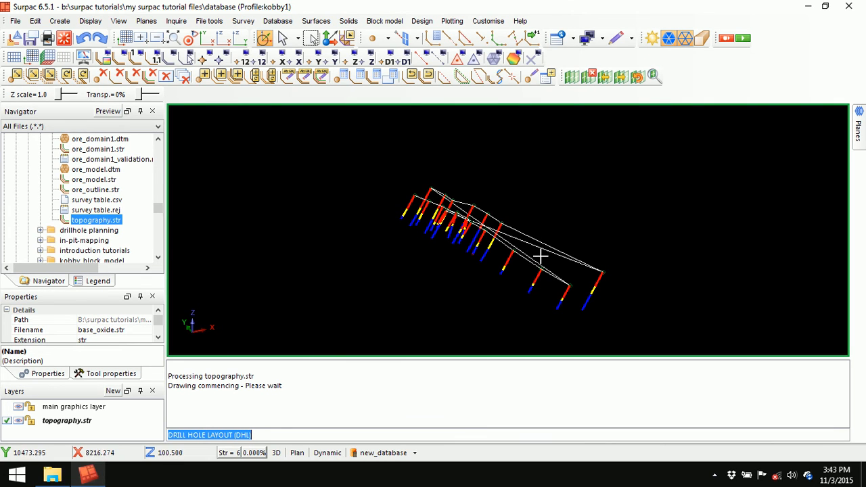
# Examine topography.str as text, checking its header, string number, collar coordinates and hole description fields, and close it.
pyautogui.rightClick(97, 226)
pyautogui.click(136, 238)
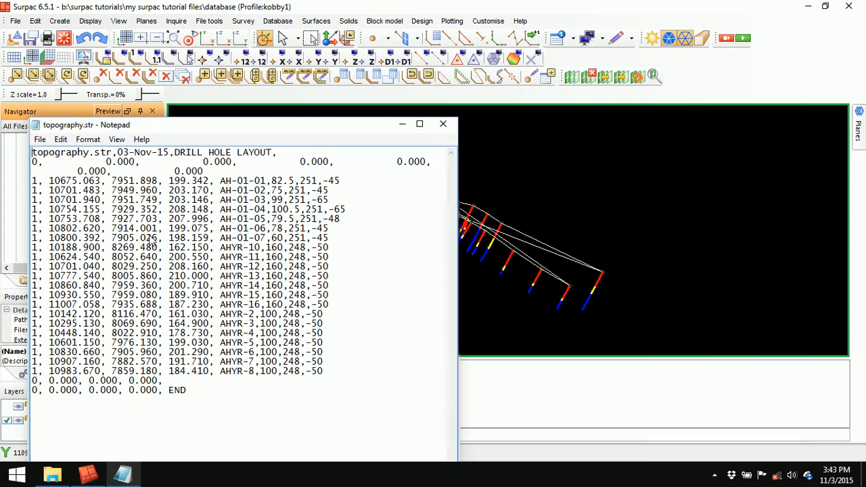
pyautogui.click(419, 124)
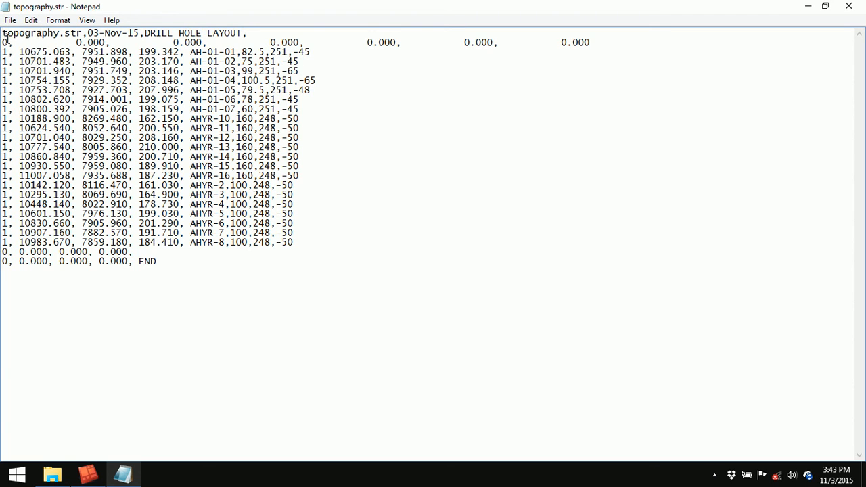
pyautogui.moveTo(8, 33); pyautogui.dragTo(125, 34)
pyautogui.moveTo(2, 42); pyautogui.dragTo(221, 43)
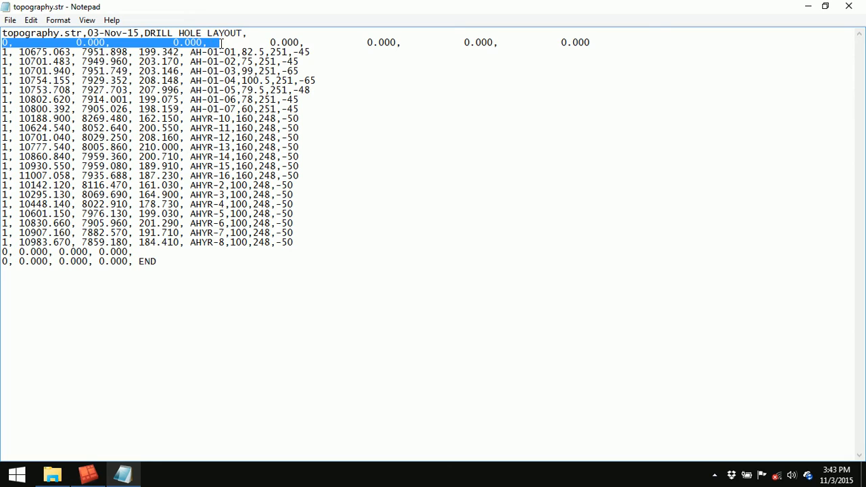
pyautogui.click(8, 51)
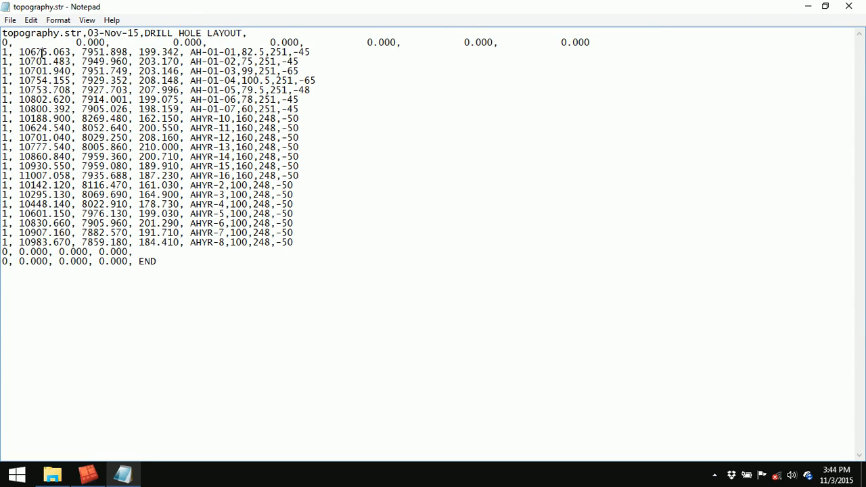
pyautogui.doubleClick(155, 52)
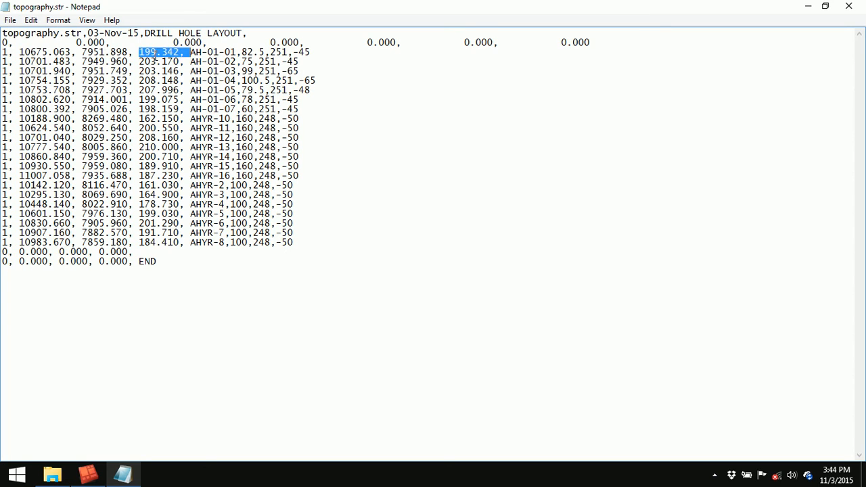
pyautogui.doubleClick(214, 52)
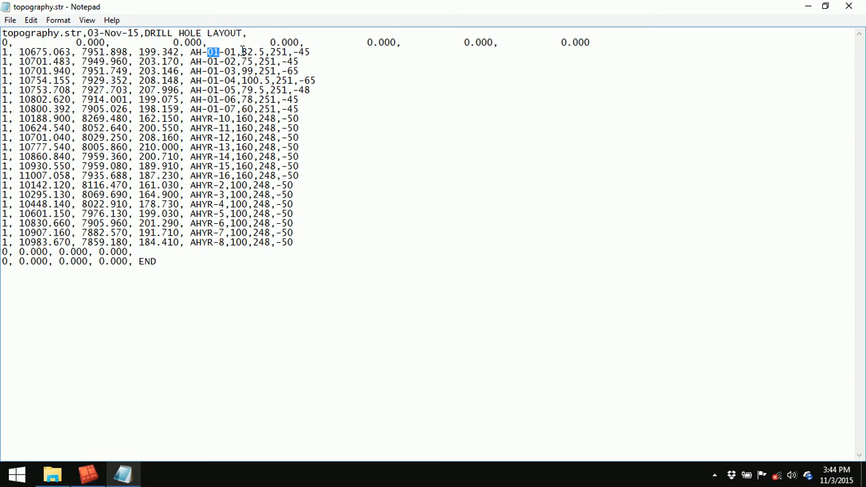
pyautogui.moveTo(241, 52); pyautogui.dragTo(266, 52)
pyautogui.moveTo(271, 53); pyautogui.dragTo(293, 52)
pyautogui.moveTo(292, 52); pyautogui.dragTo(313, 52)
pyautogui.click(848, 6)
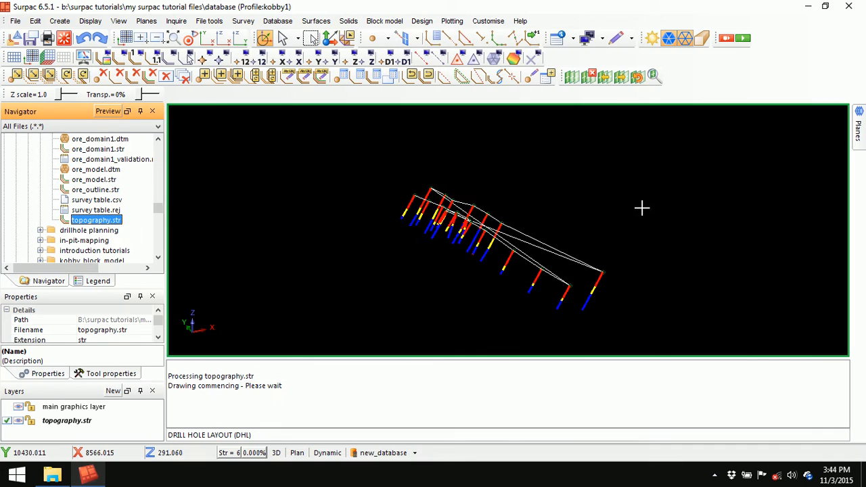
# Clear the message log and create a DTM from the topography.str layer on the XY plane with the break line test.
pyautogui.rightClick(417, 381)
pyautogui.click(460, 386)
pyautogui.moveTo(493, 282); pyautogui.dragTo(470, 232, button='middle')
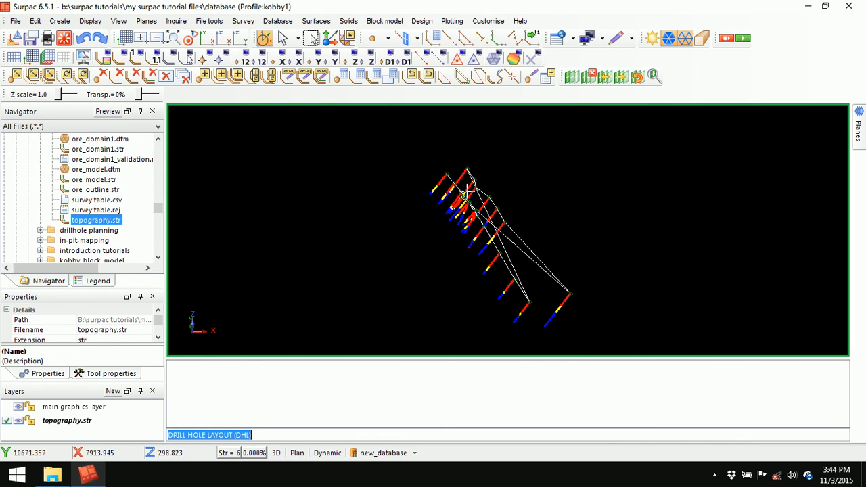
pyautogui.moveTo(477, 220); pyautogui.dragTo(463, 230, button='middle')
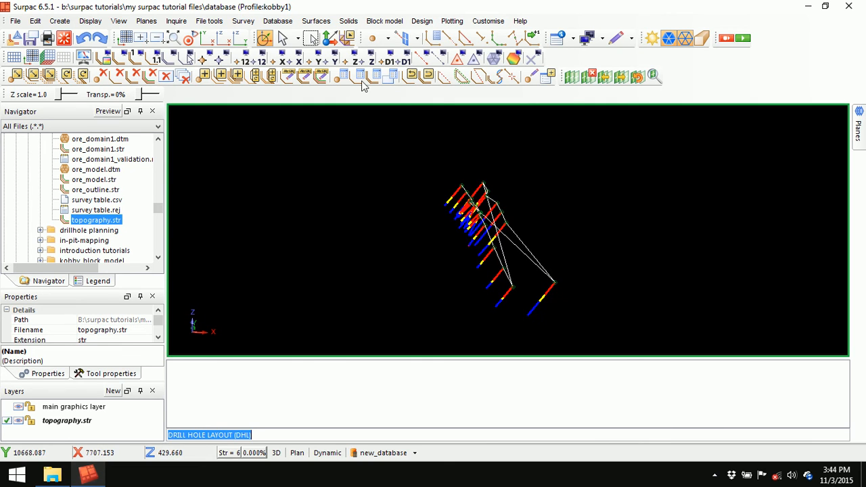
pyautogui.click(322, 23)
pyautogui.click(369, 33)
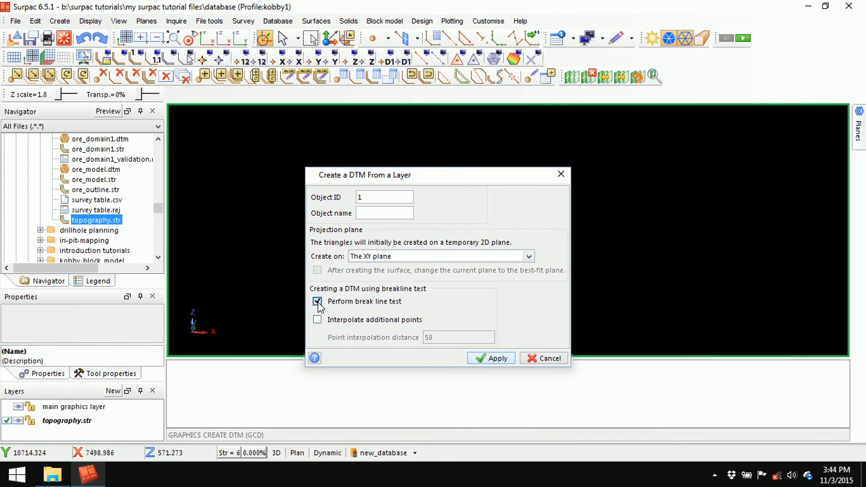
pyautogui.click(492, 359)
pyautogui.moveTo(427, 270)
pyautogui.mouseDown()
pyautogui.moveTo(408, 265)
pyautogui.moveTo(425, 271)
pyautogui.mouseUp()
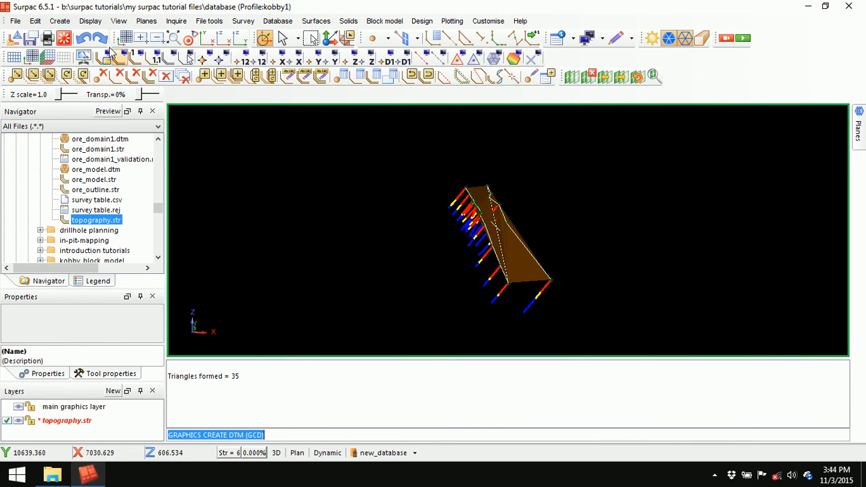
# Undo the DTM creation on the topography layer and clear the message log.
pyautogui.click(83, 38)
pyautogui.rightClick(471, 378)
pyautogui.click(525, 384)
pyautogui.moveTo(462, 253)
pyautogui.mouseDown(button='middle')
pyautogui.moveTo(442, 255)
pyautogui.moveTo(474, 249)
pyautogui.mouseUp(button='middle')
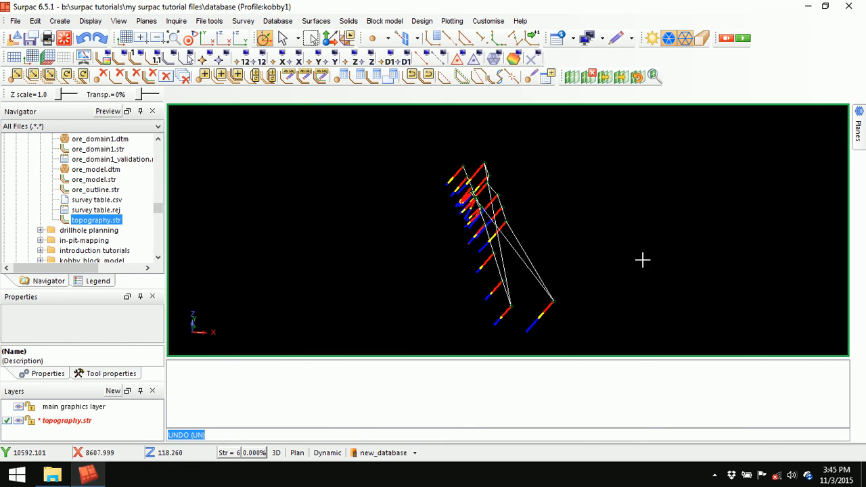
pyautogui.moveTo(511, 257); pyautogui.dragTo(523, 219, button='middle')
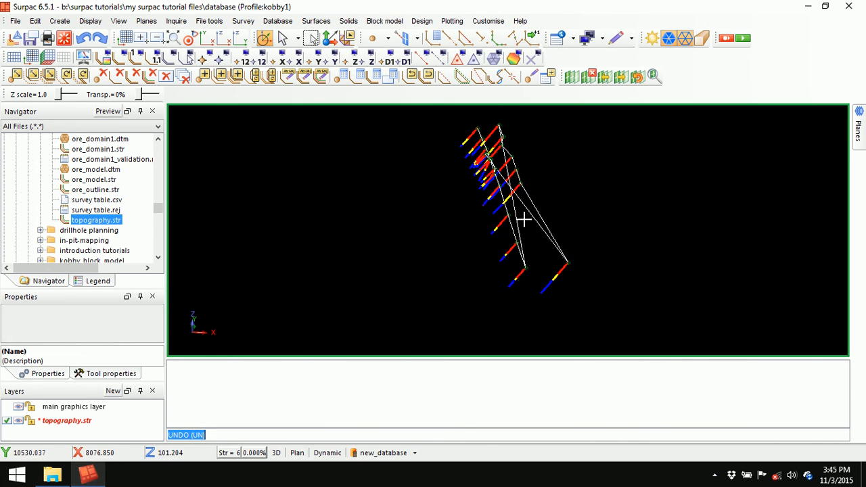
# Extrude and triangulate the topography segment forward and backward, perpendicular to the segment plane, with distance 70 and slope angle 90.
pyautogui.click(348, 21)
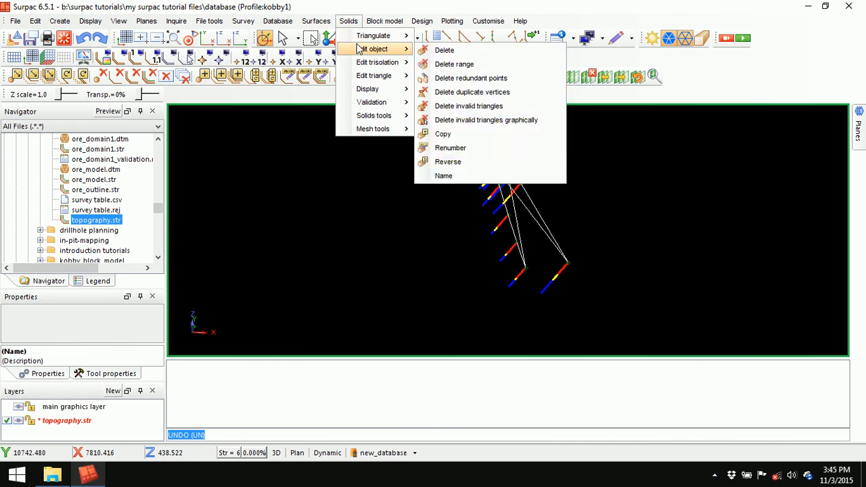
pyautogui.moveTo(359, 40)
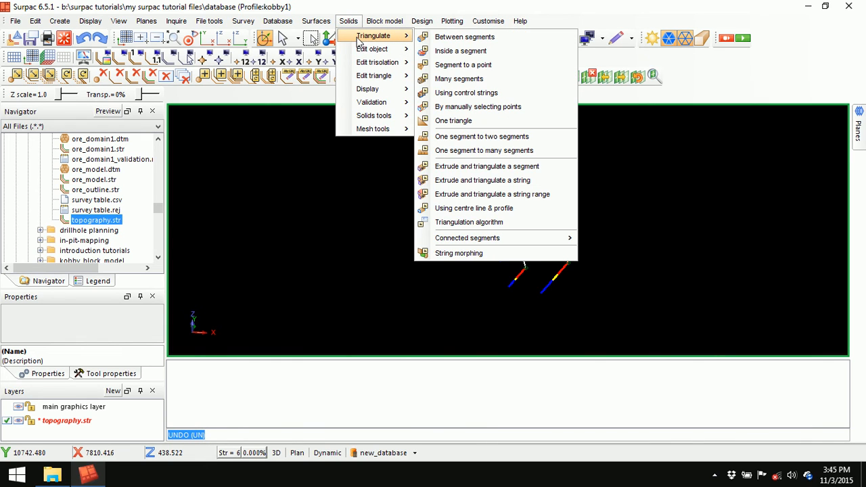
pyautogui.click(513, 168)
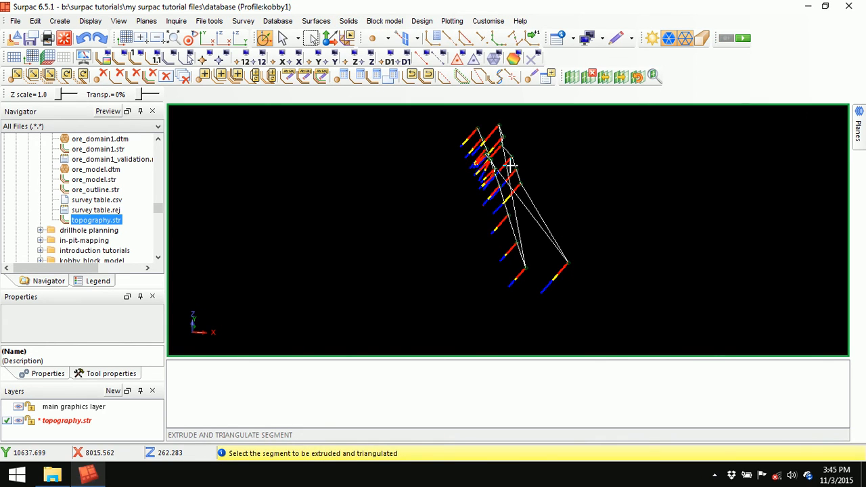
pyautogui.click(513, 230)
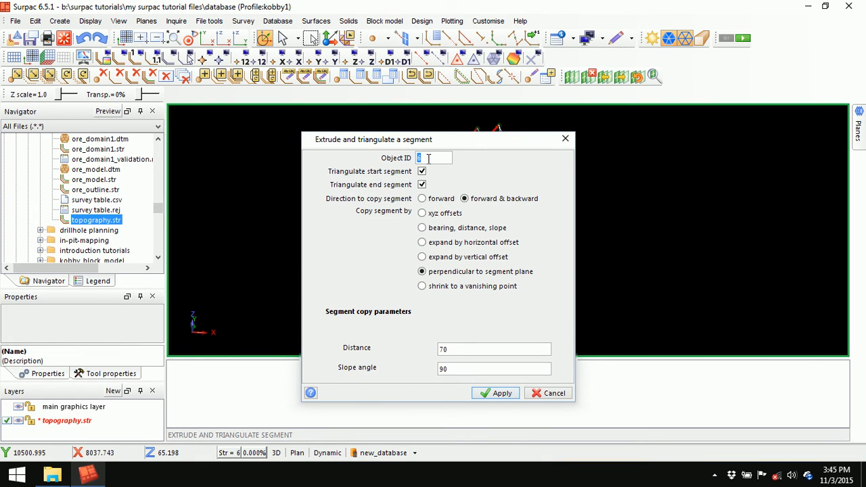
pyautogui.click(501, 393)
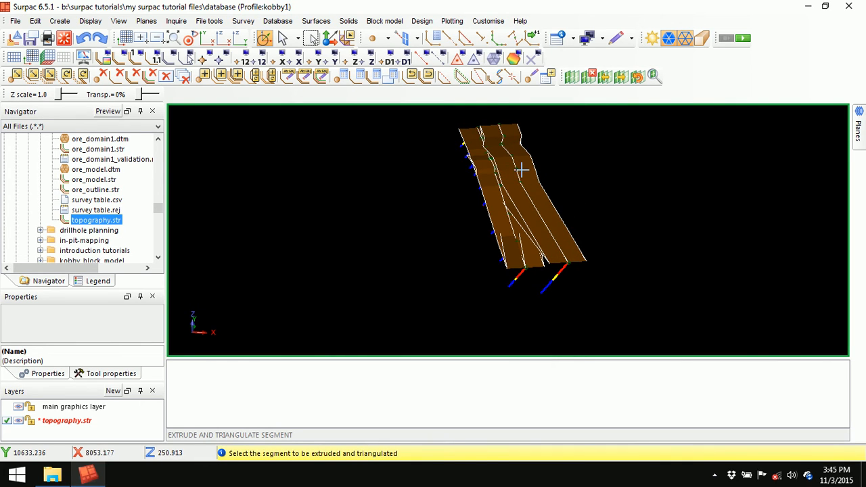
# Delete the trisolation of the extruded topography segment, keeping its copied strings.
pyautogui.click(348, 21)
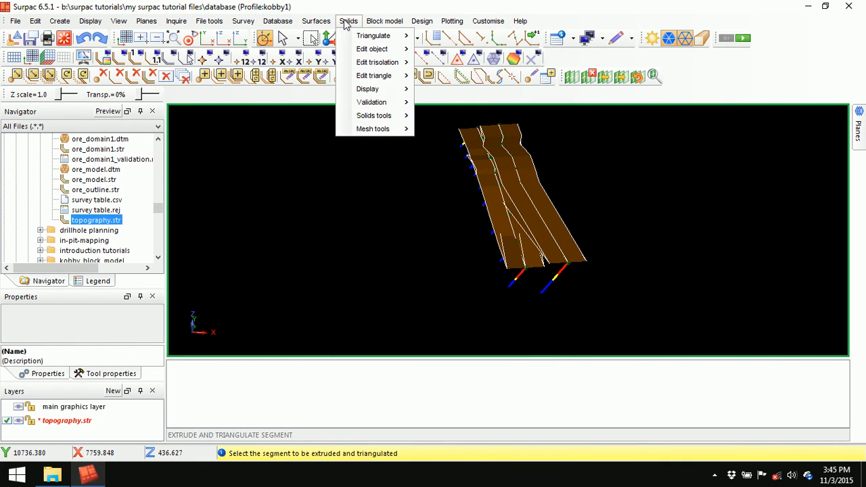
pyautogui.moveTo(360, 61)
pyautogui.click(462, 62)
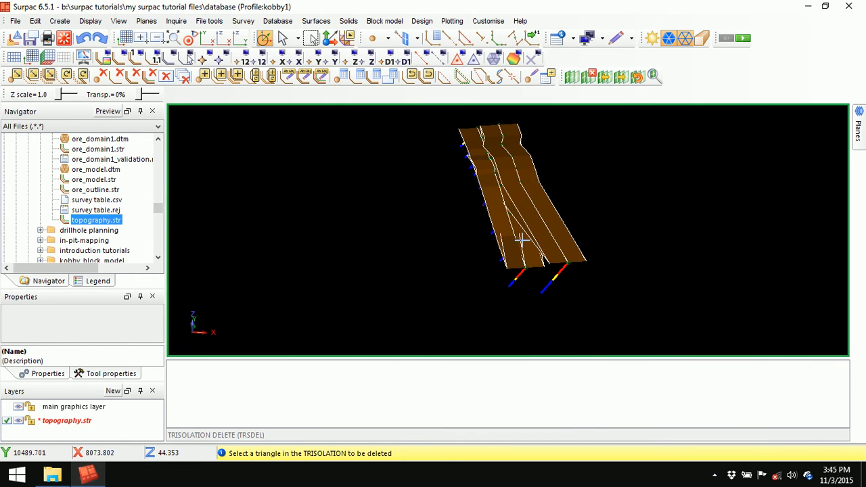
pyautogui.click(500, 211)
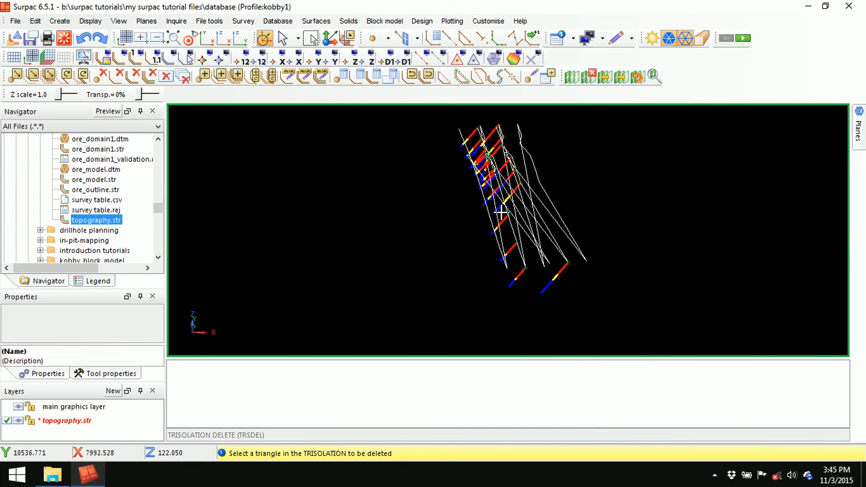
pyautogui.press('Escape')
# Extrude and triangulate the outer copied segment as object 1, forward and backward, perpendicular to its plane, distance 70, slope angle 90.
pyautogui.click(345, 22)
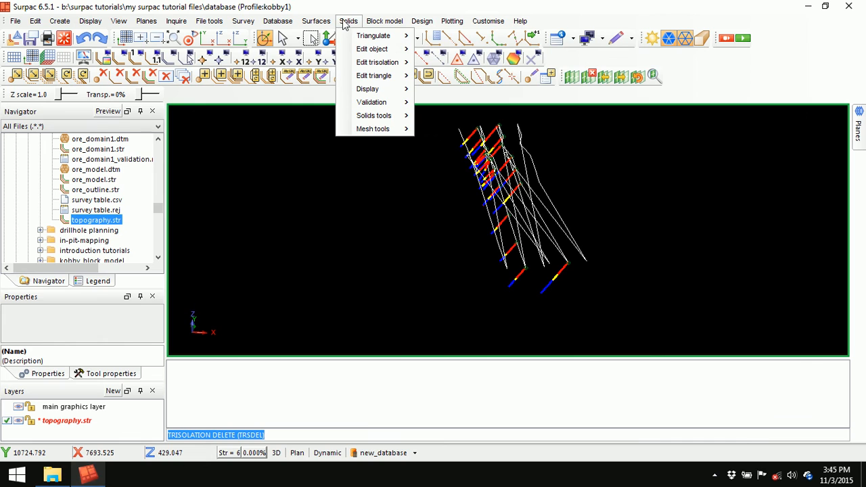
pyautogui.moveTo(365, 36)
pyautogui.click(493, 166)
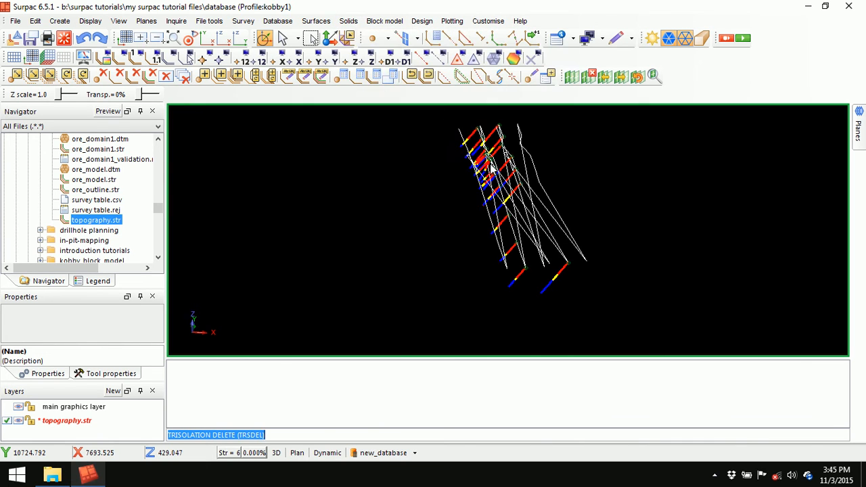
pyautogui.click(485, 218)
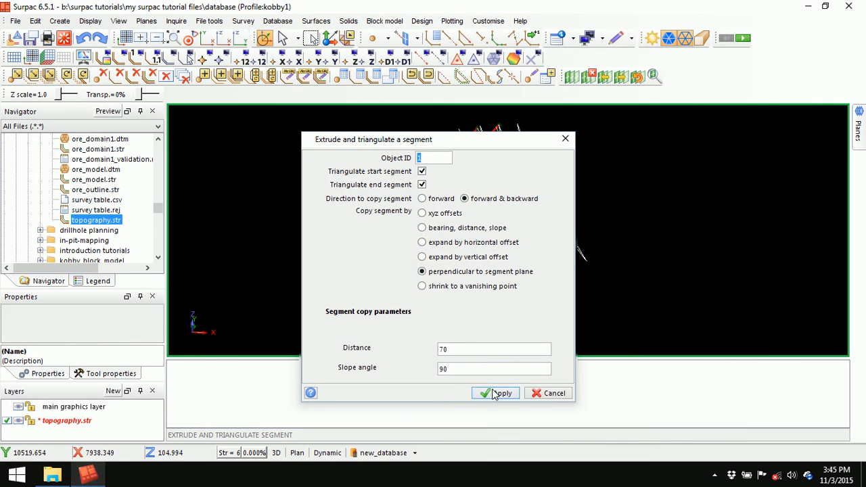
pyautogui.click(494, 393)
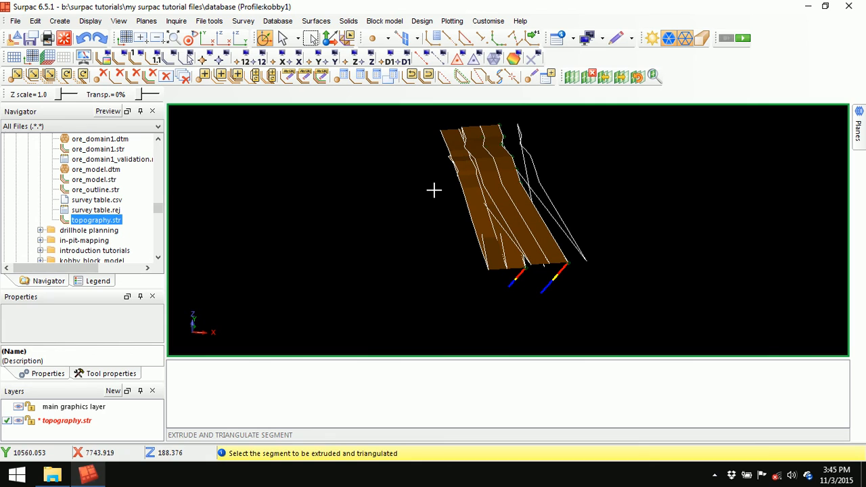
pyautogui.press('Escape')
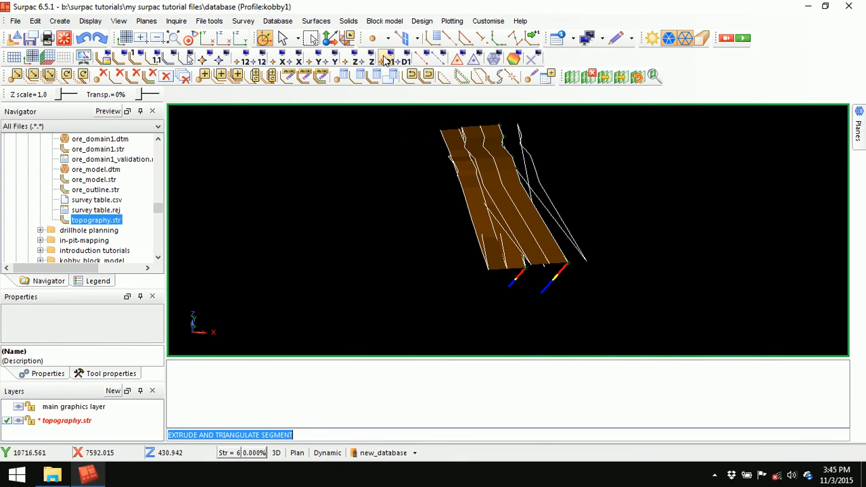
# Delete the trisolation from the second extrusion so only the extended topography strings remain.
pyautogui.click(348, 21)
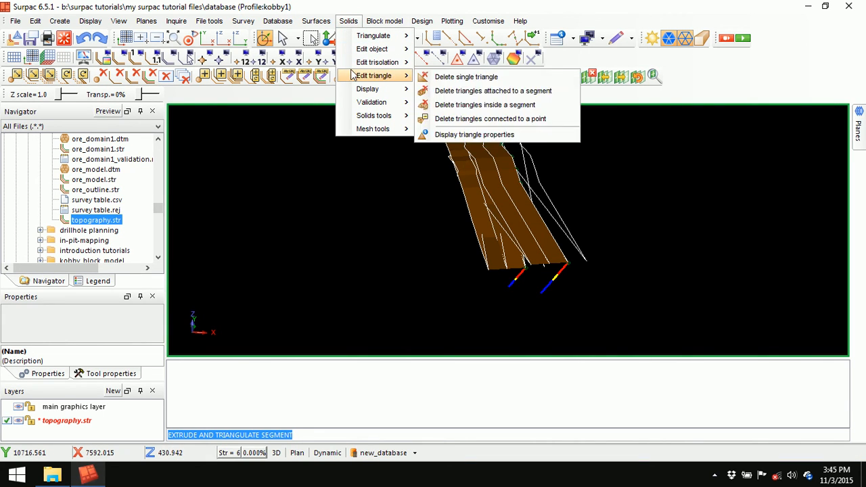
pyautogui.moveTo(371, 64)
pyautogui.click(460, 64)
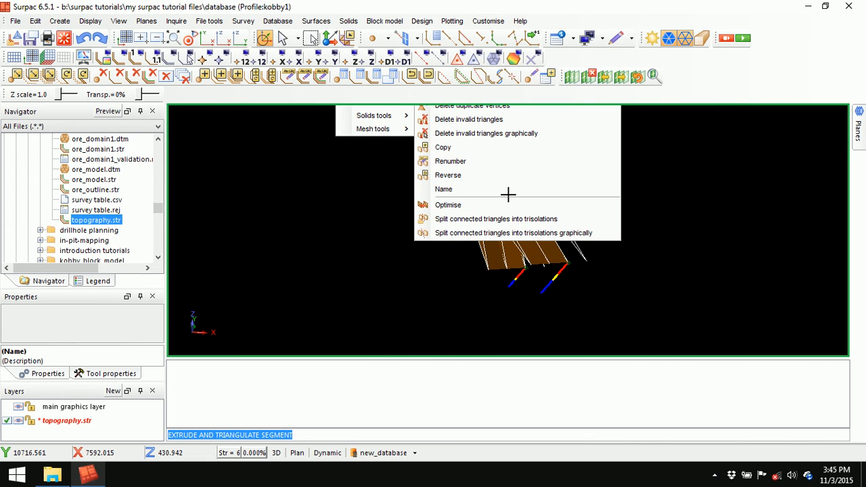
pyautogui.click(475, 188)
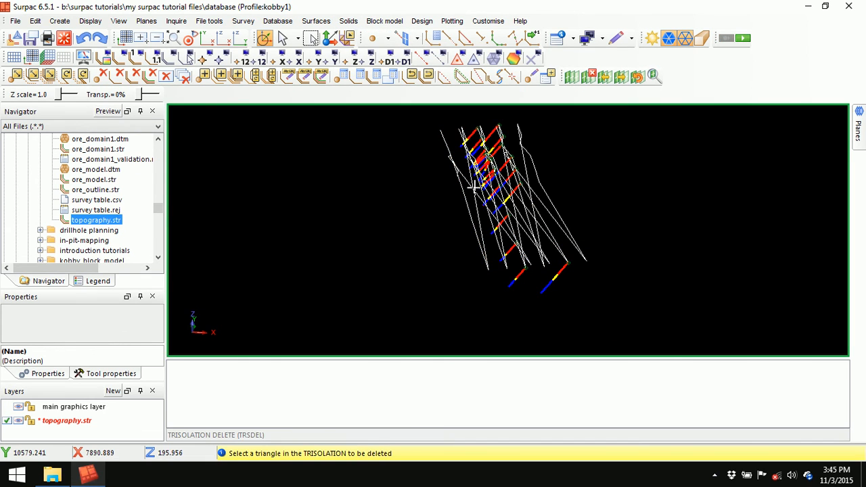
pyautogui.press('Escape')
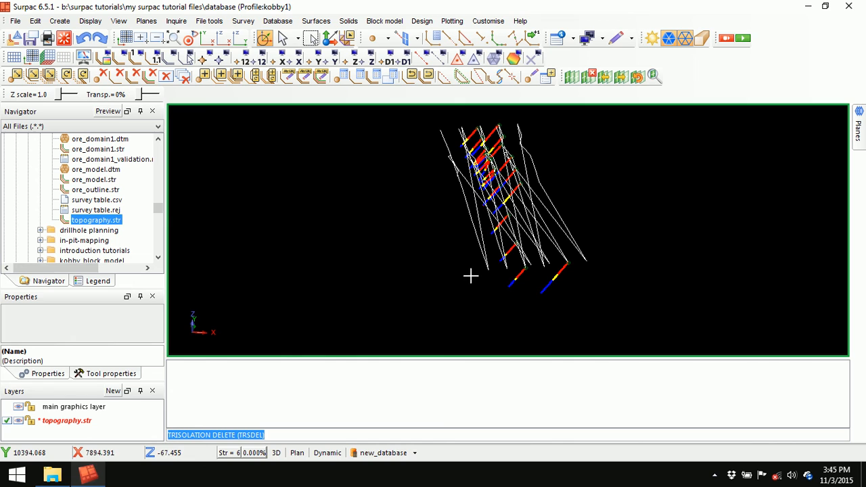
# Save the extended strings to topography.str in text format, overwriting the existing file.
pyautogui.click(31, 38)
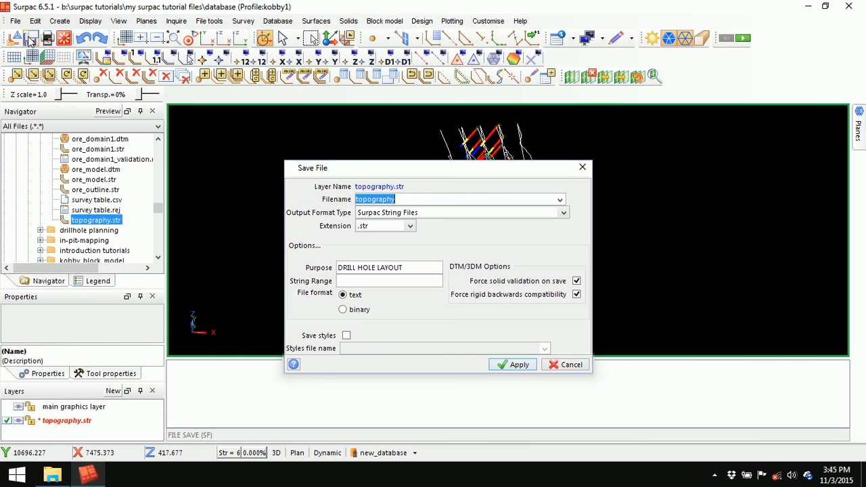
pyautogui.click(511, 365)
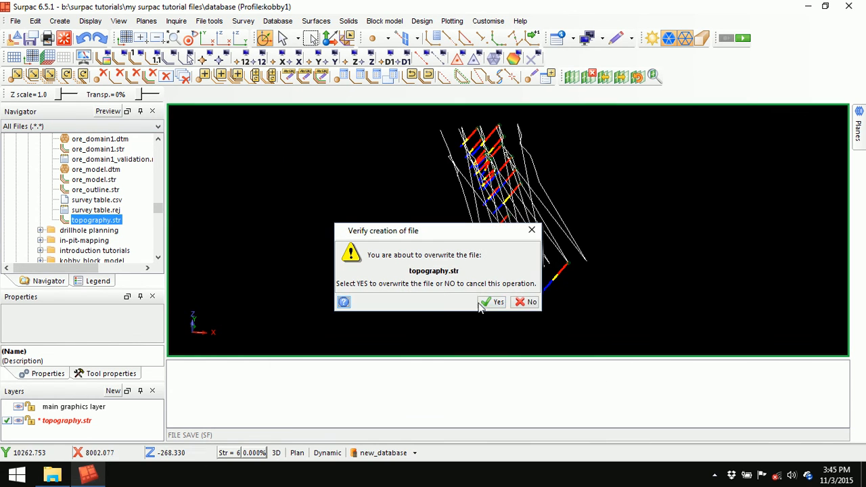
pyautogui.click(487, 306)
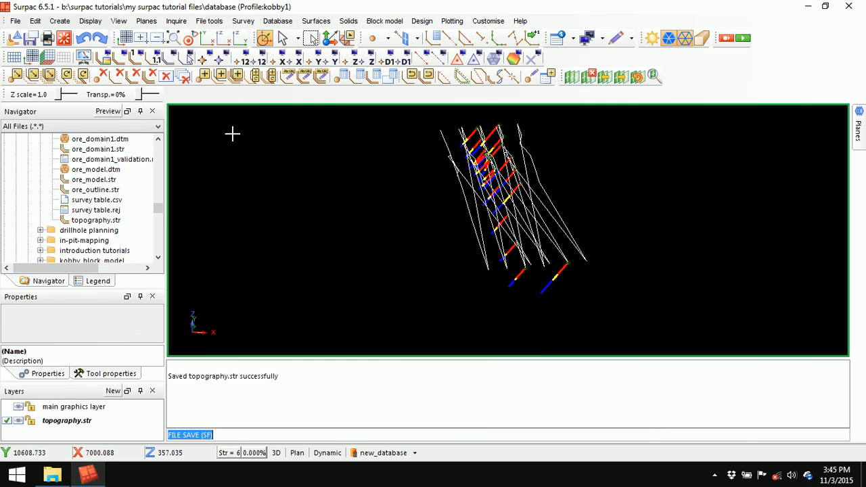
# Delete the topography.str layer and reload the saved topography.str file into graphics.
pyautogui.rightClick(92, 422)
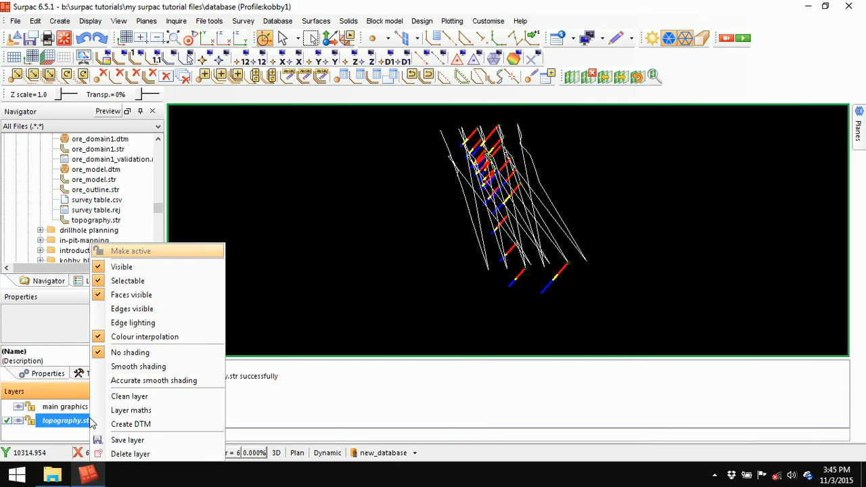
pyautogui.click(140, 453)
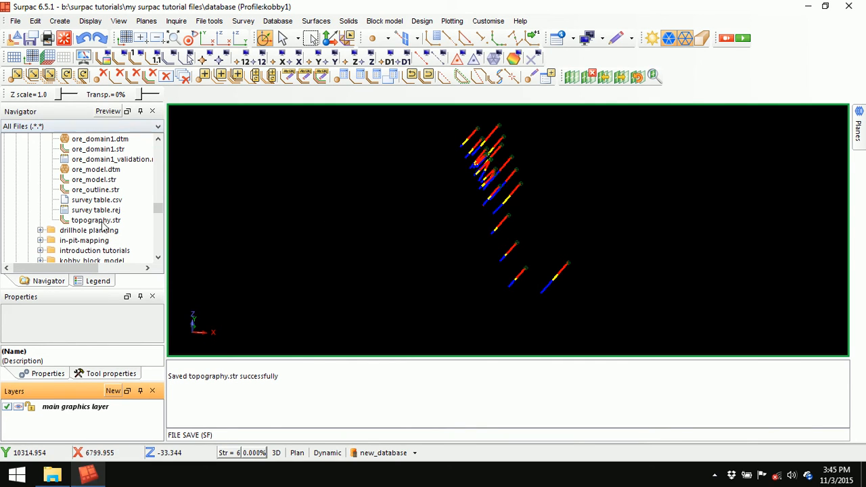
pyautogui.moveTo(99, 223)
pyautogui.mouseDown()
pyautogui.moveTo(269, 227)
pyautogui.moveTo(270, 203)
pyautogui.moveTo(286, 202)
pyautogui.mouseUp()
pyautogui.moveTo(516, 245)
pyautogui.mouseDown()
pyautogui.moveTo(520, 222)
pyautogui.moveTo(508, 259)
pyautogui.mouseUp()
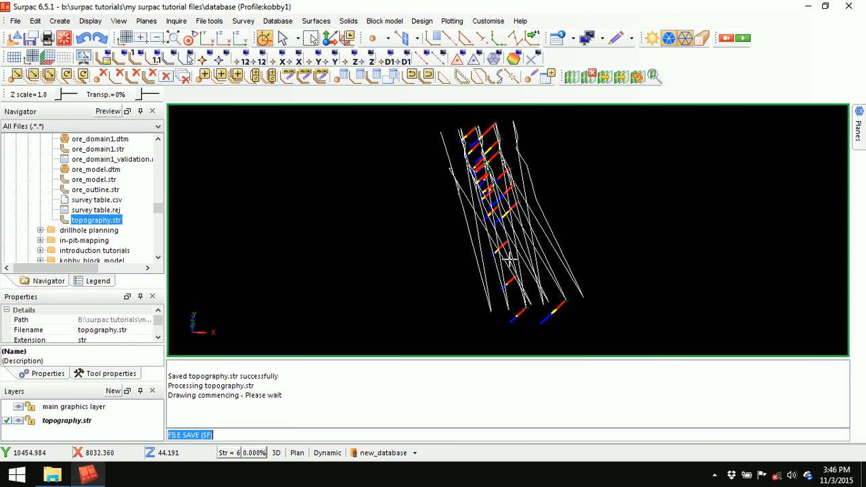
# Create a DTM from the topography layer as object 1 on the XY plane without a break line test, and clear the messages.
pyautogui.click(316, 21)
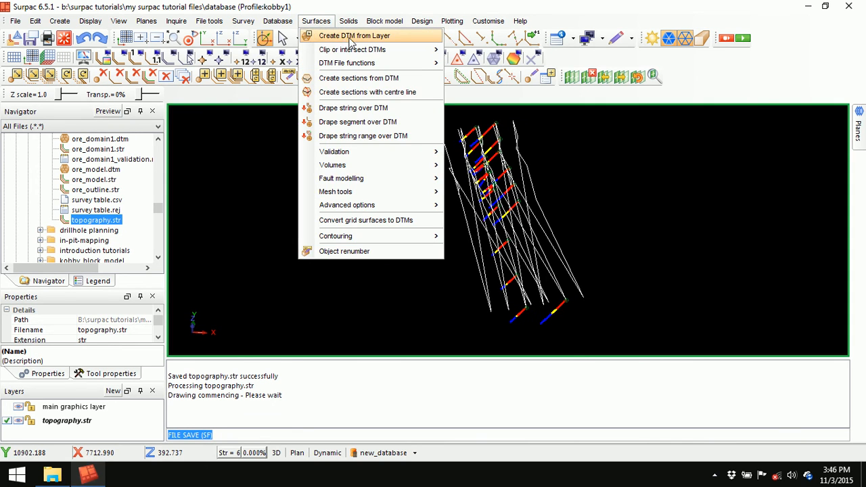
pyautogui.click(349, 34)
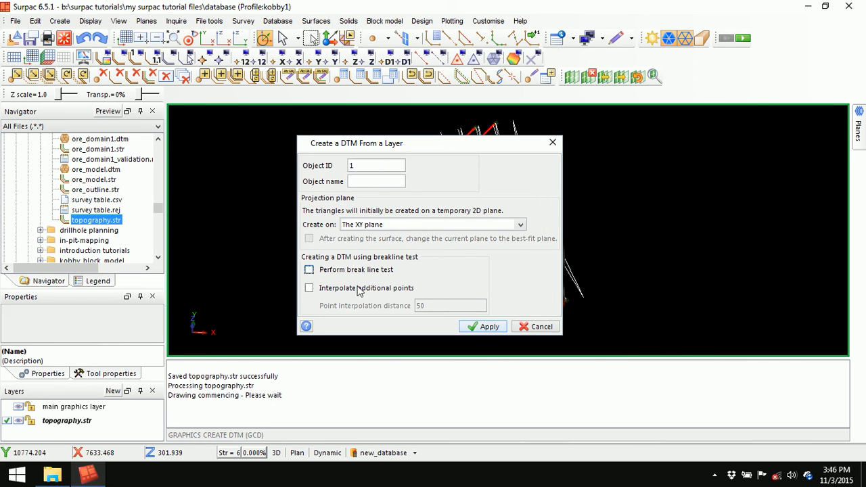
pyautogui.click(481, 328)
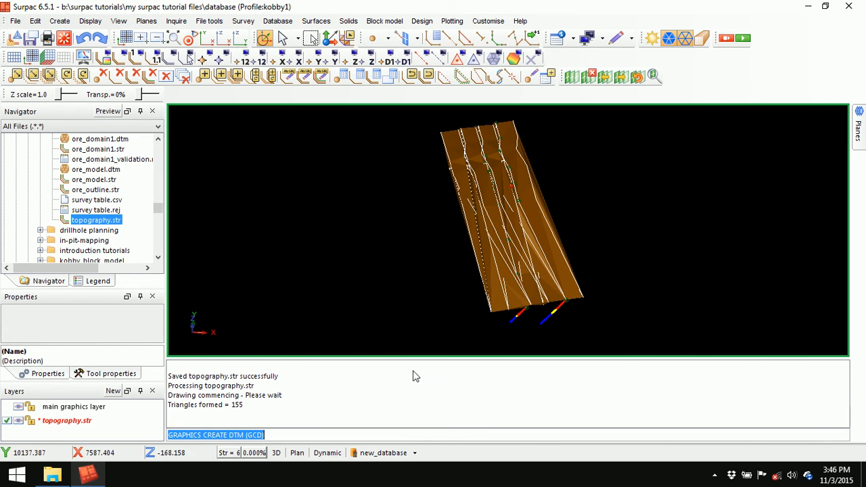
pyautogui.rightClick(448, 377)
pyautogui.click(501, 387)
# Digitise a four-point segment across and just beyond the low-Y end of the topography surface, and end the segment.
pyautogui.moveTo(429, 291)
pyautogui.mouseDown()
pyautogui.moveTo(412, 273)
pyautogui.moveTo(434, 279)
pyautogui.moveTo(372, 273)
pyautogui.moveTo(487, 282)
pyautogui.moveTo(500, 294)
pyautogui.mouseUp()
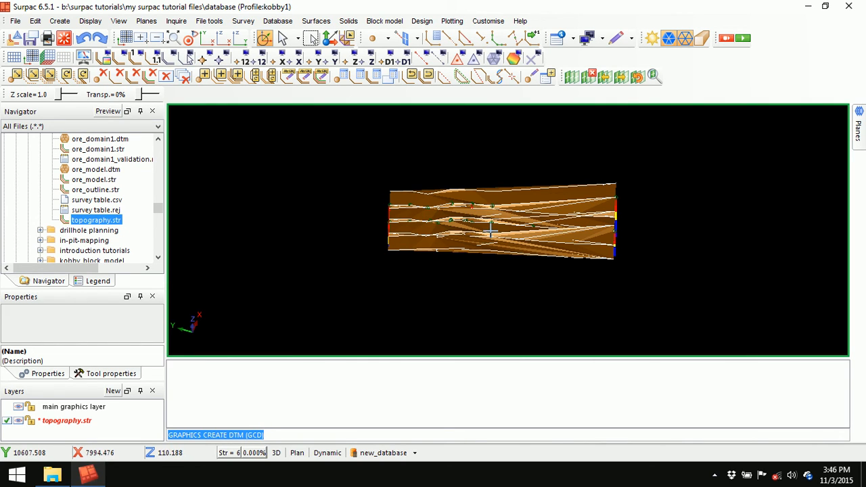
pyautogui.moveTo(535, 242); pyautogui.dragTo(496, 246, button='middle')
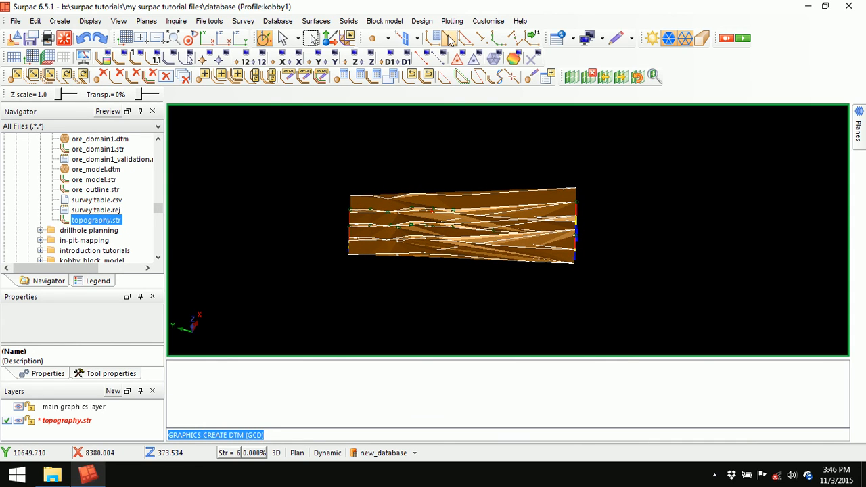
pyautogui.click(450, 38)
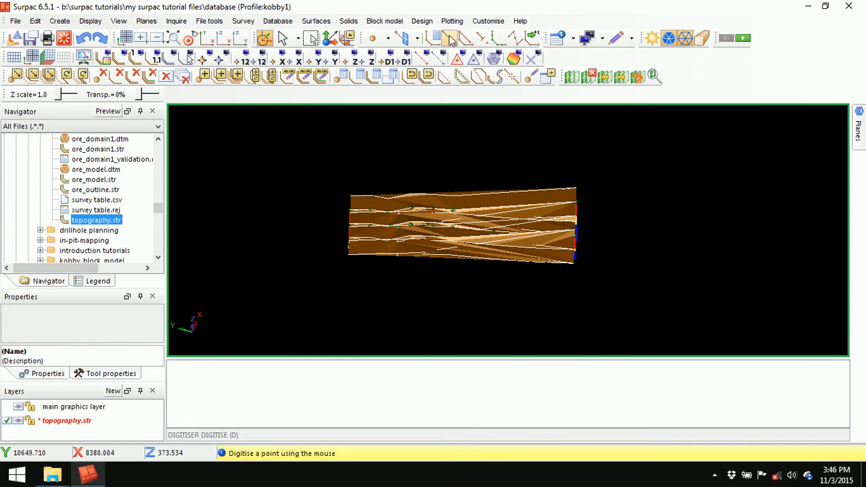
pyautogui.click(604, 187)
pyautogui.click(605, 220)
pyautogui.click(606, 258)
pyautogui.click(606, 276)
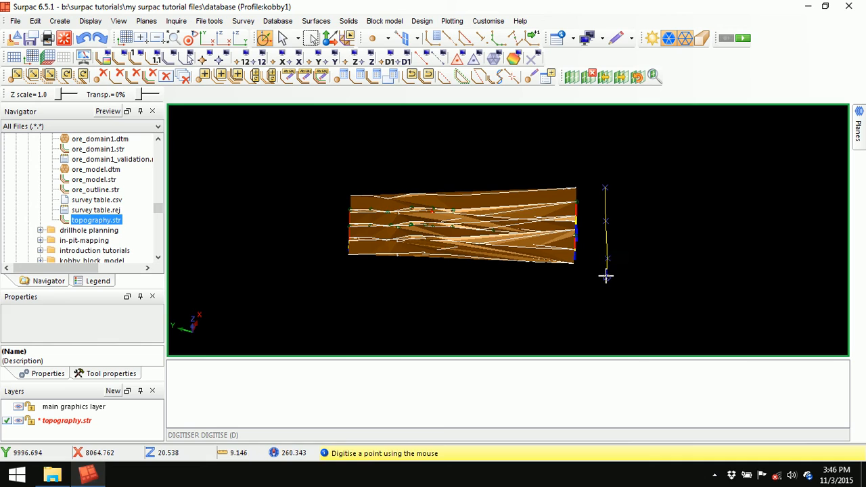
pyautogui.press('Escape')
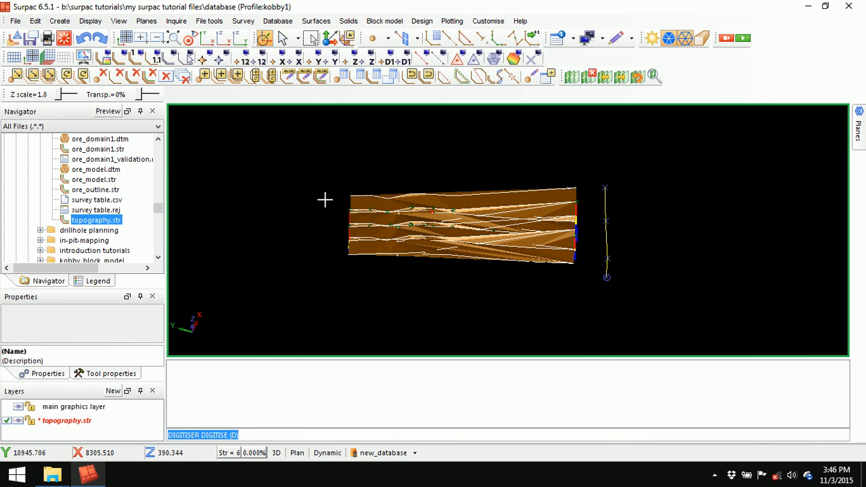
pyautogui.press('d')
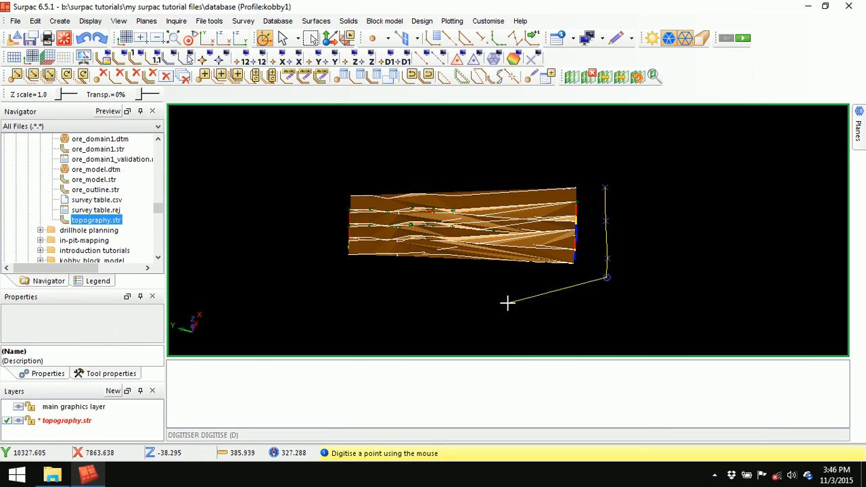
pyautogui.press('Escape')
pyautogui.click(483, 39)
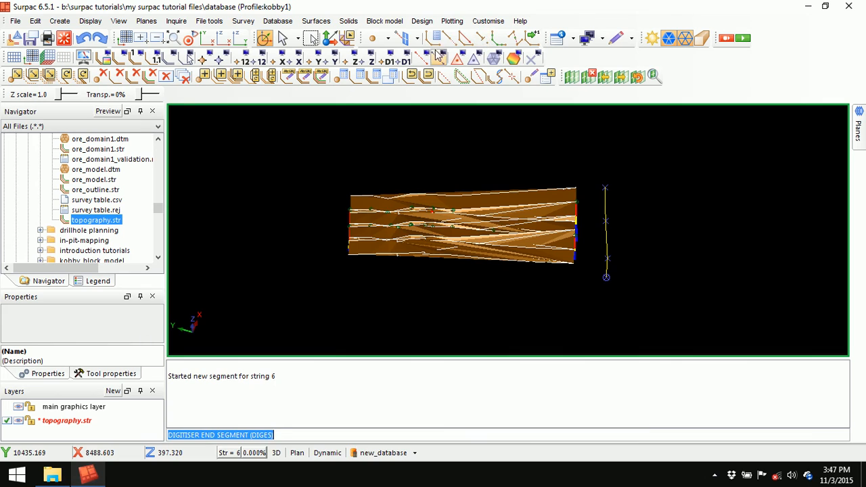
# Digitise a second four-point segment just beyond the high-Y end of the topography surface, and clear the messages.
pyautogui.click(451, 39)
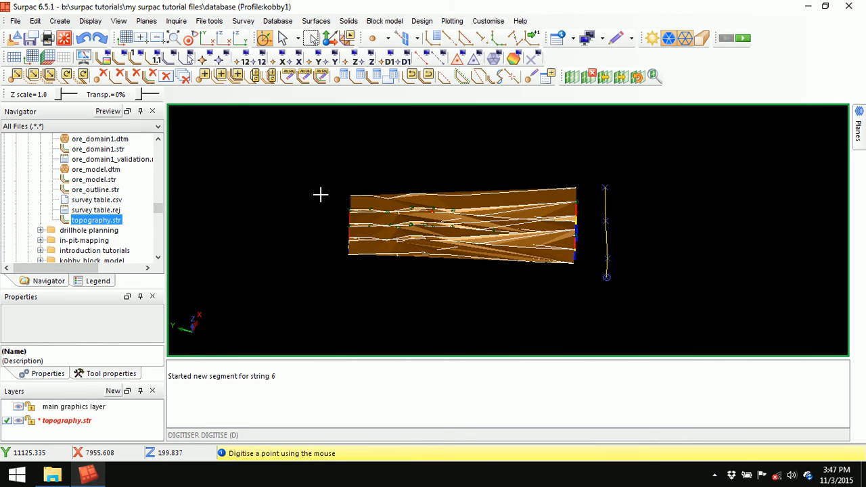
pyautogui.click(322, 190)
pyautogui.click(319, 221)
pyautogui.click(316, 245)
pyautogui.click(315, 268)
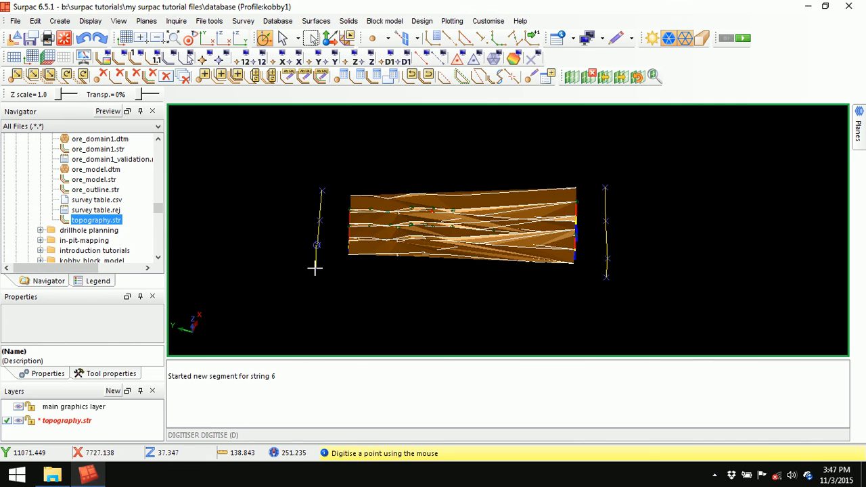
pyautogui.rightClick(422, 396)
pyautogui.click(479, 408)
# Erase the temporary markers and renumber digitised string 6 to the string number of the topography strings.
pyautogui.moveTo(528, 301); pyautogui.dragTo(487, 286, button='middle')
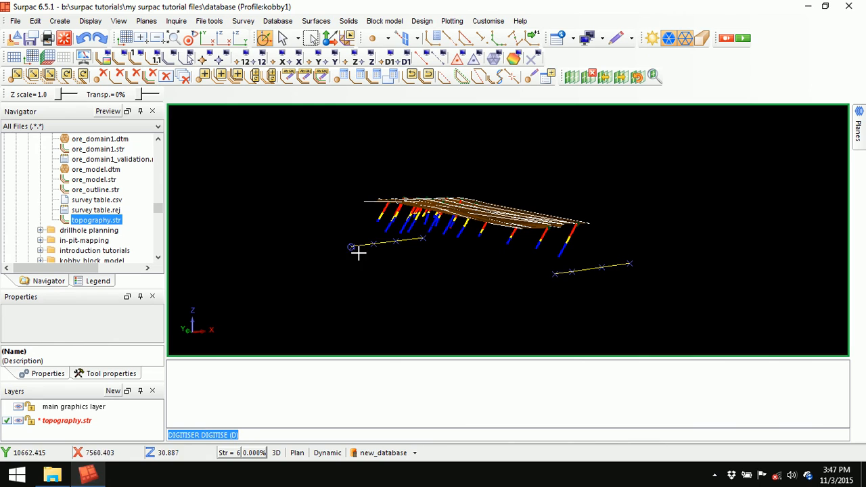
pyautogui.moveTo(415, 277); pyautogui.dragTo(450, 285, button='middle')
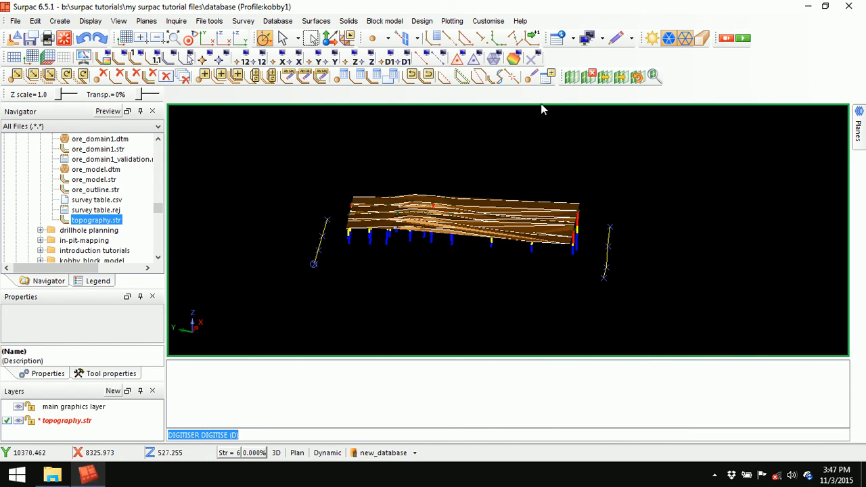
pyautogui.click(534, 59)
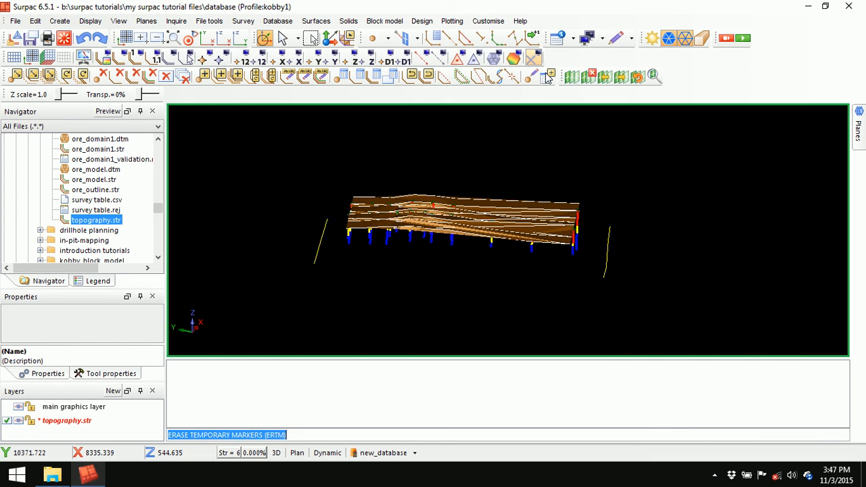
pyautogui.click(303, 77)
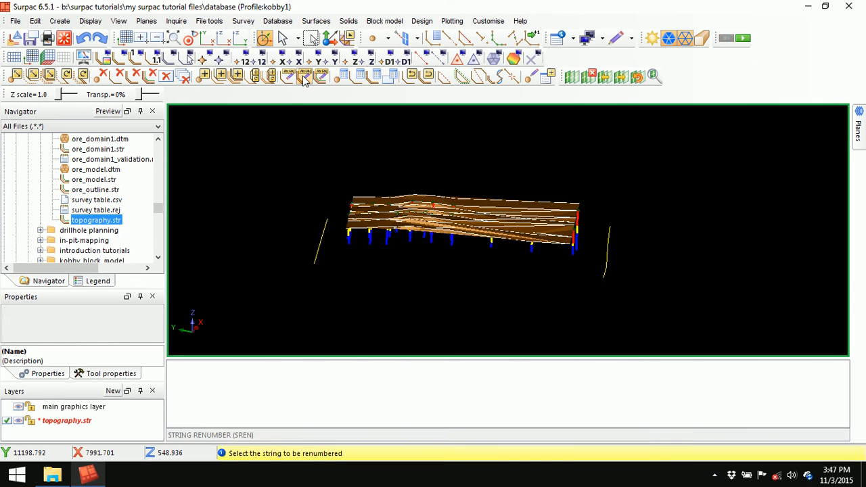
pyautogui.click(320, 252)
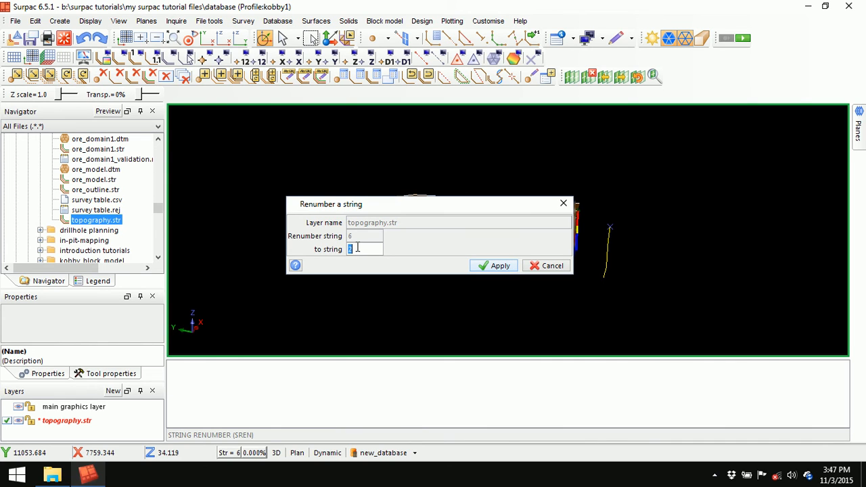
pyautogui.click(498, 264)
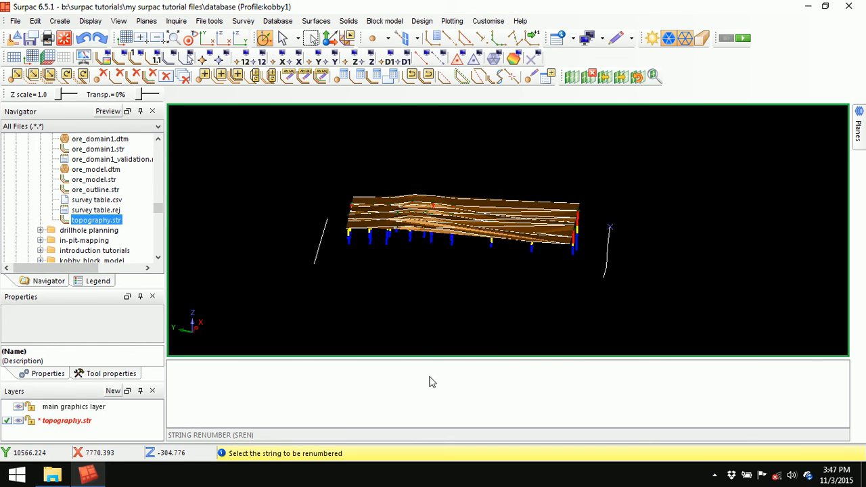
pyautogui.press('Escape')
pyautogui.click(532, 59)
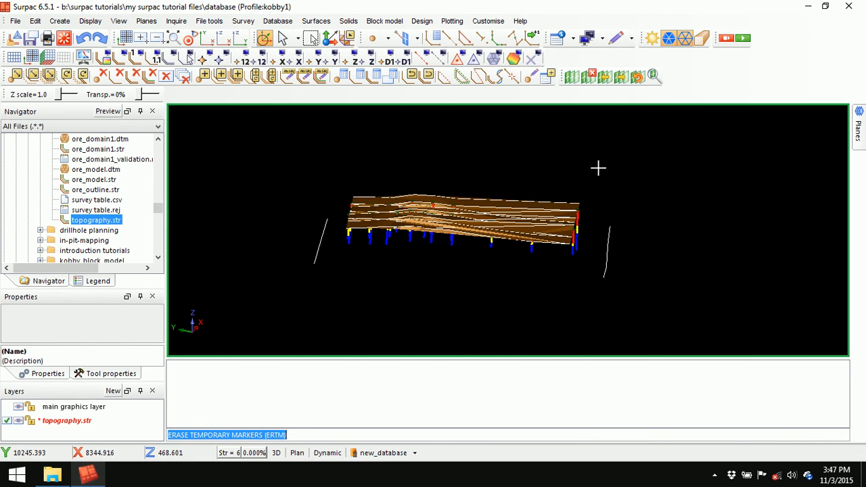
# Identify the point properties of the topography surface's corner point nearest the low-Y digitised segment to read its elevation.
pyautogui.moveTo(658, 245); pyautogui.dragTo(638, 242, button='middle')
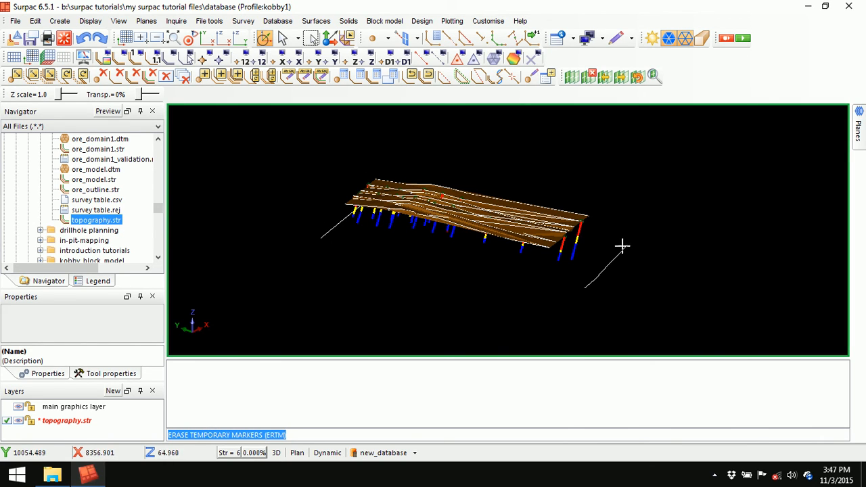
pyautogui.moveTo(500, 279); pyautogui.dragTo(520, 284)
pyautogui.scroll(3, 560, 220)
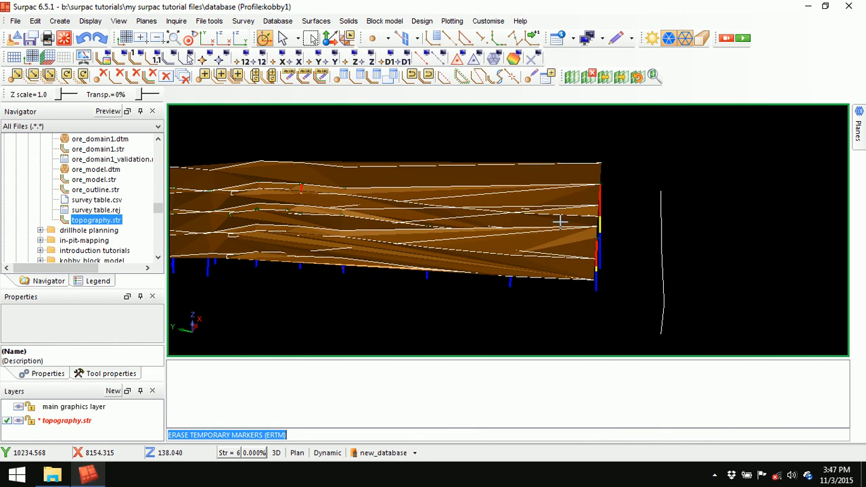
pyautogui.click(565, 41)
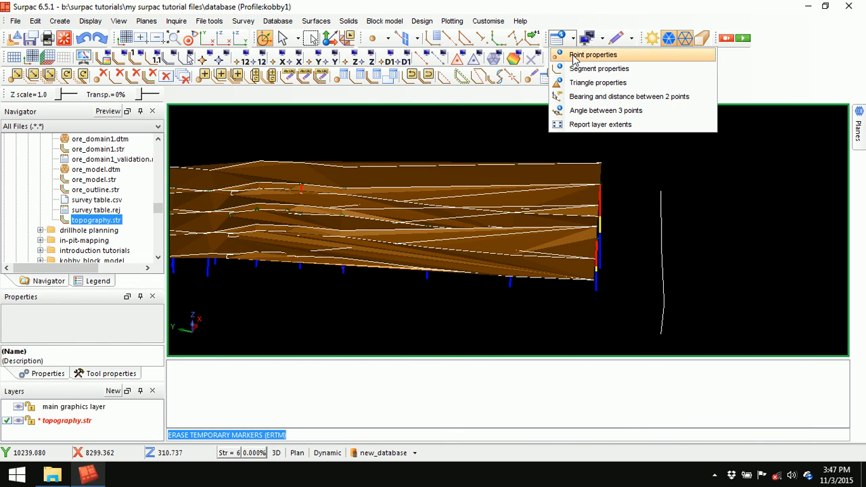
pyautogui.click(574, 55)
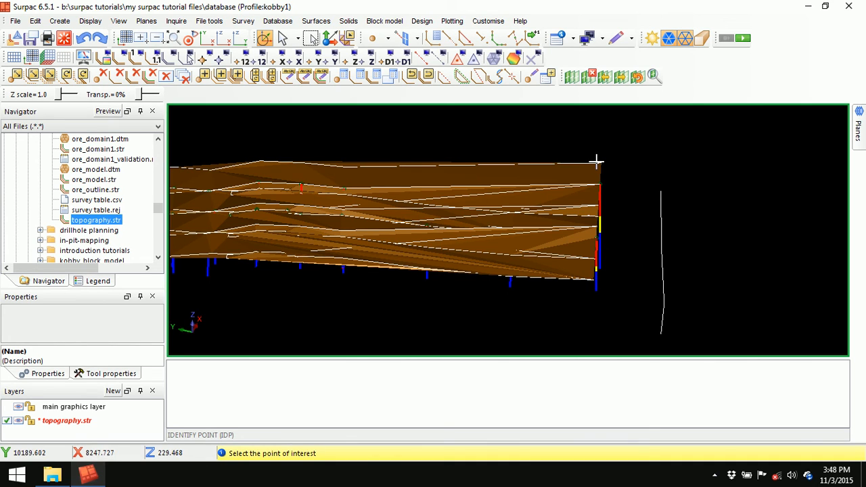
pyautogui.click(601, 163)
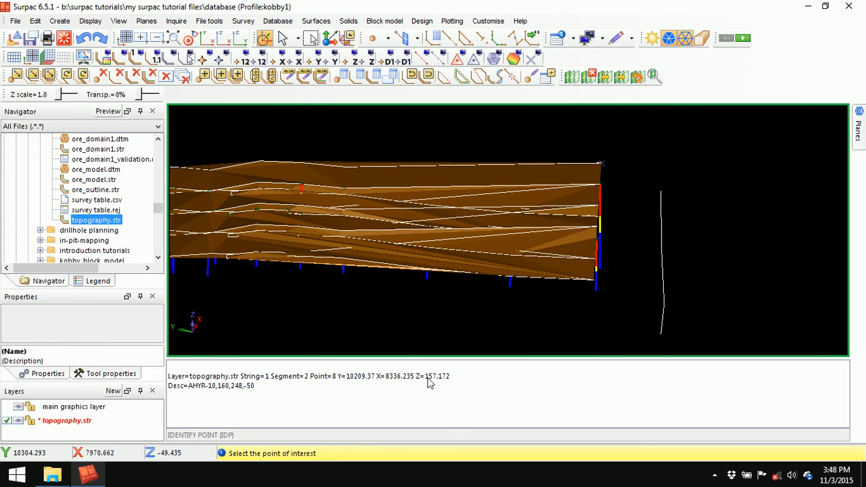
pyautogui.press('Escape')
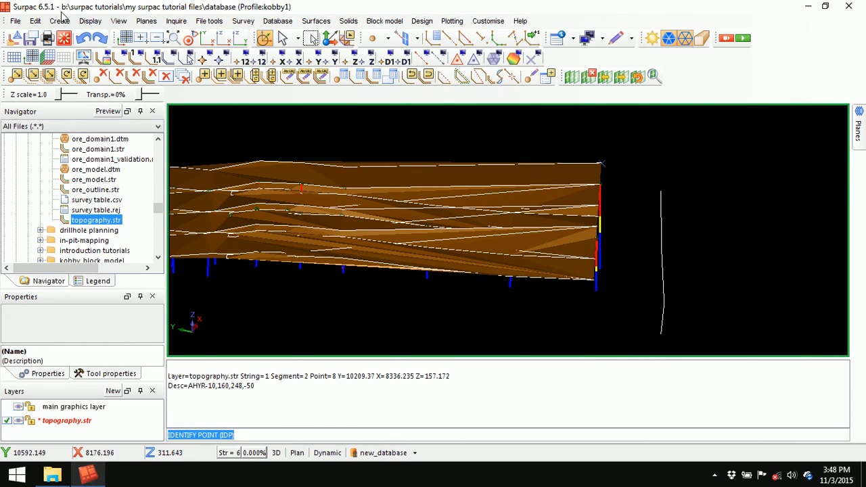
# Set up segment maths that assigns the field z the corner point's elevation of 157.172.
pyautogui.click(38, 21)
pyautogui.moveTo(61, 62)
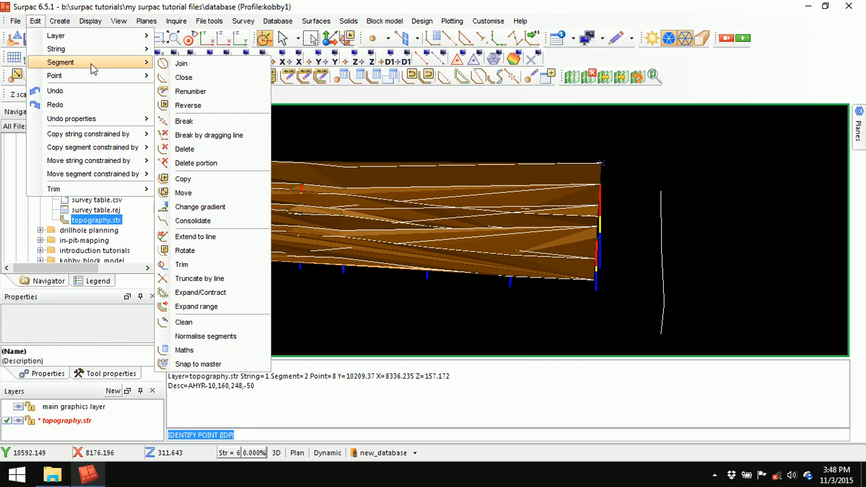
pyautogui.click(209, 352)
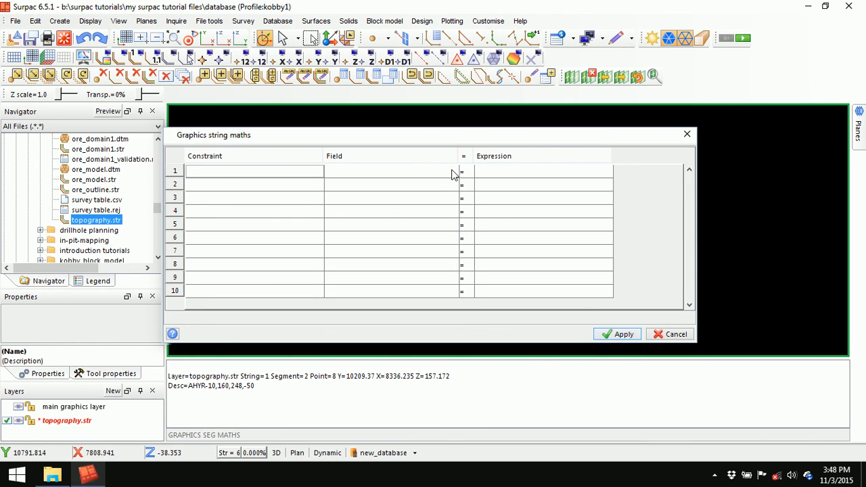
pyautogui.click(453, 171)
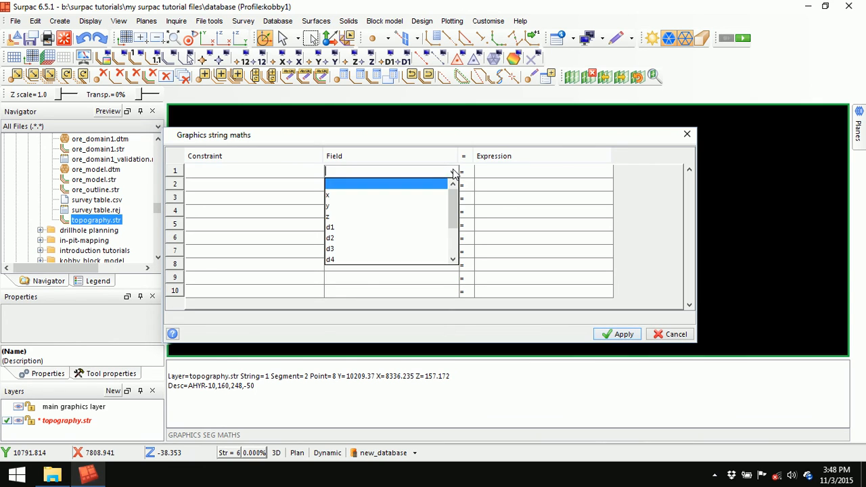
pyautogui.click(389, 216)
pyautogui.click(512, 177)
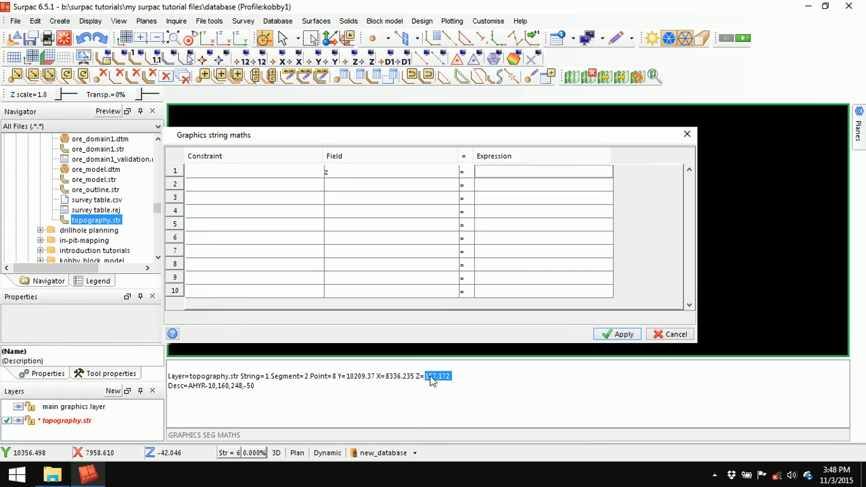
pyautogui.rightClick(435, 375)
pyautogui.click(473, 395)
pyautogui.click(502, 170)
pyautogui.rightClick(501, 172)
pyautogui.click(529, 224)
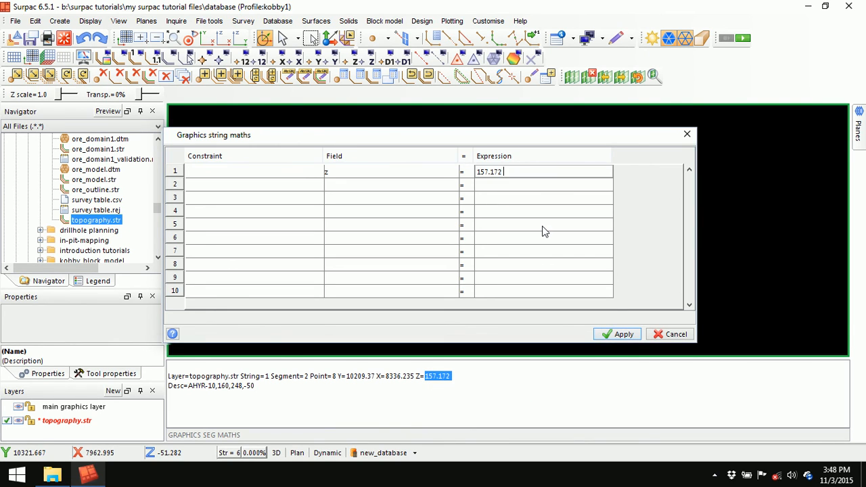
# Apply the z maths to the digitised segment beyond the low-Y end of the topography, and clear the messages.
pyautogui.click(619, 334)
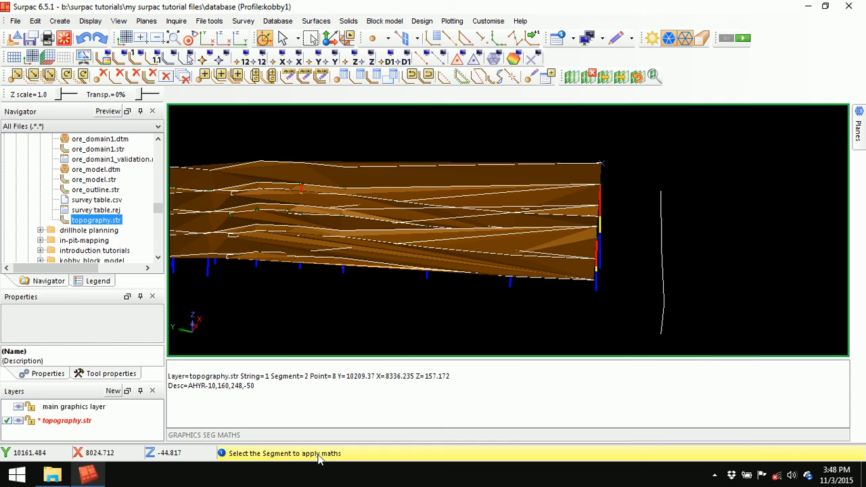
pyautogui.click(666, 305)
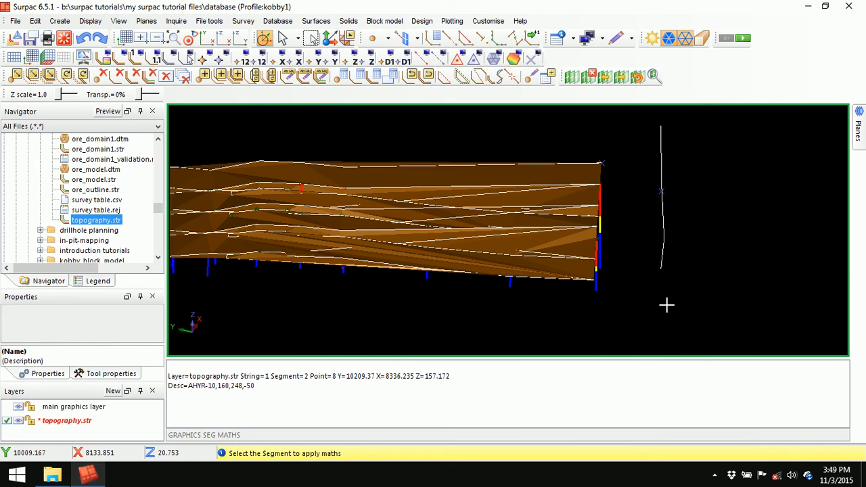
pyautogui.press('Escape')
pyautogui.rightClick(554, 393)
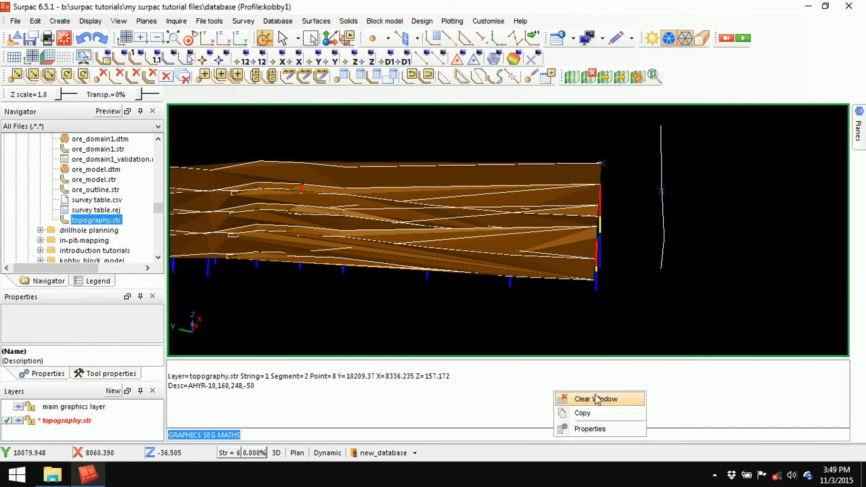
pyautogui.click(590, 397)
# Identify the point properties of the topography surface's corner point nearest the high-Y digitised segment to read its elevation.
pyautogui.moveTo(640, 289)
pyautogui.mouseDown()
pyautogui.moveTo(611, 278)
pyautogui.moveTo(643, 277)
pyautogui.mouseUp()
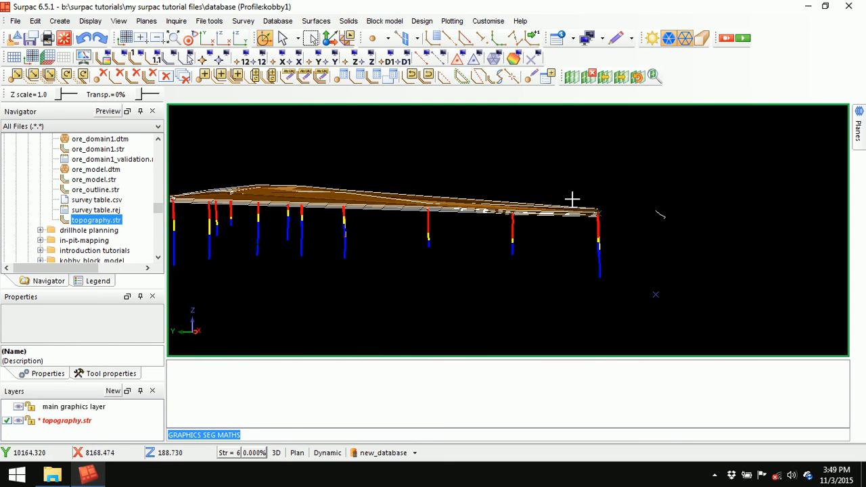
pyautogui.moveTo(412, 220); pyautogui.dragTo(459, 245)
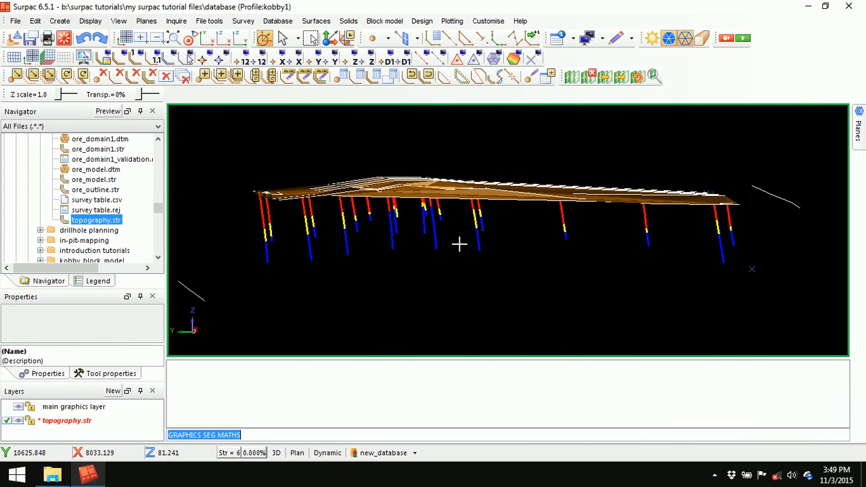
pyautogui.moveTo(436, 211); pyautogui.dragTo(390, 184)
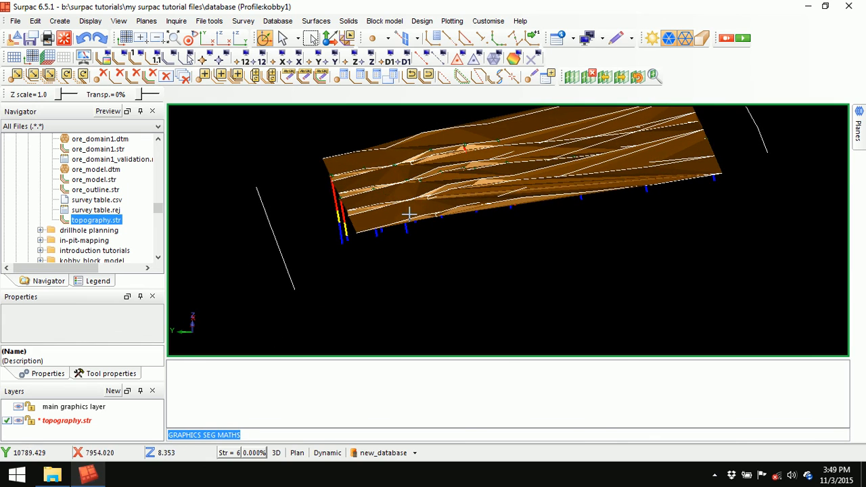
pyautogui.scroll(2, 377, 176)
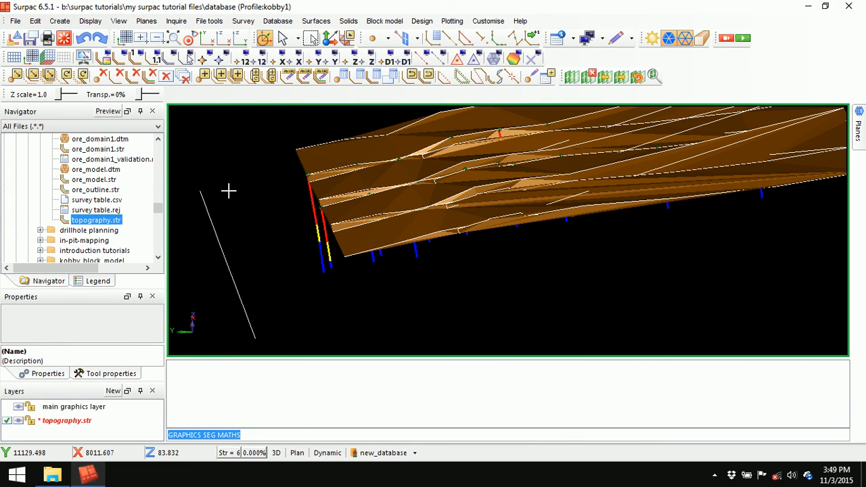
pyautogui.click(571, 39)
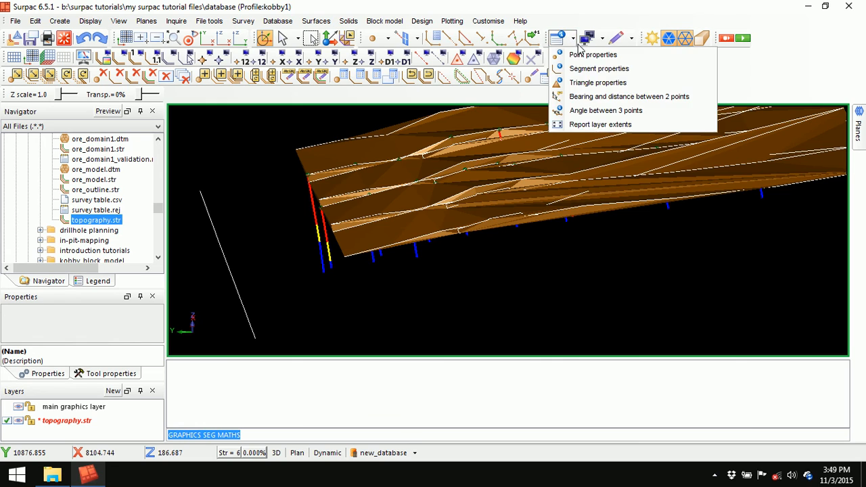
pyautogui.click(590, 54)
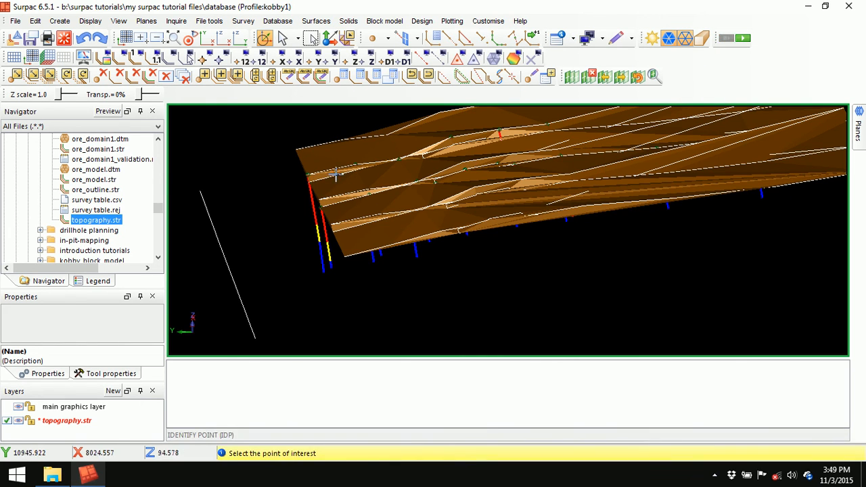
pyautogui.click(296, 148)
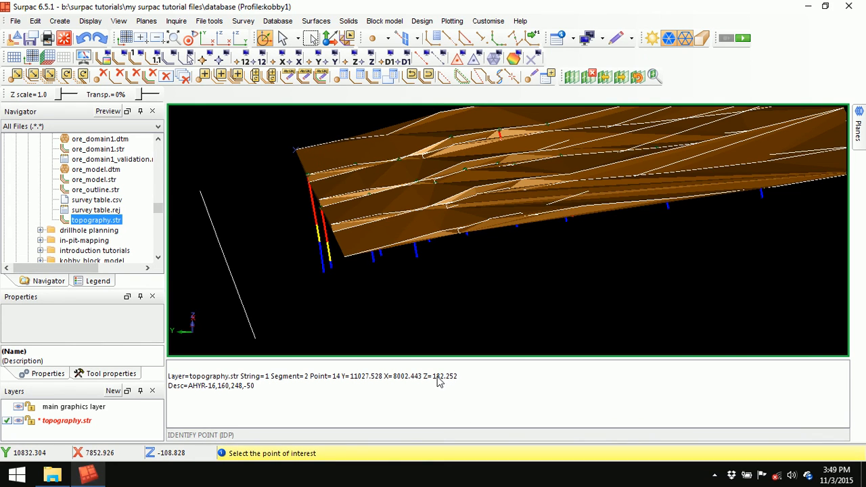
pyautogui.press('Escape')
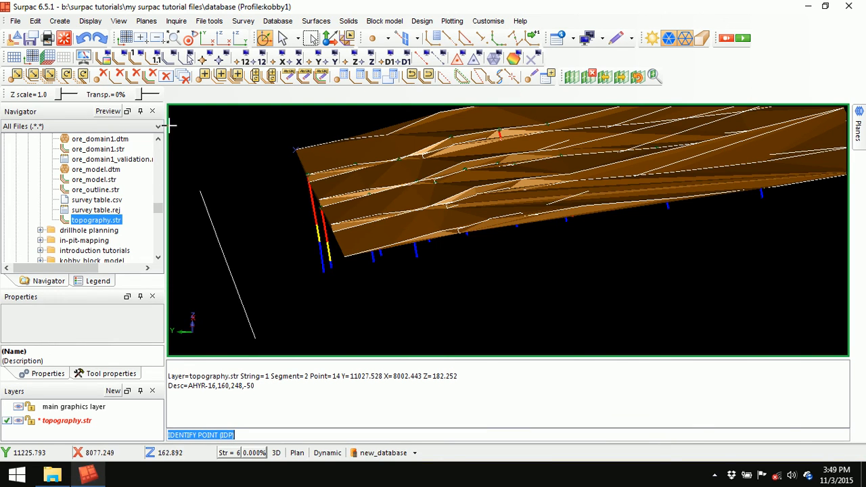
pyautogui.rightClick(405, 284)
pyautogui.moveTo(451, 381)
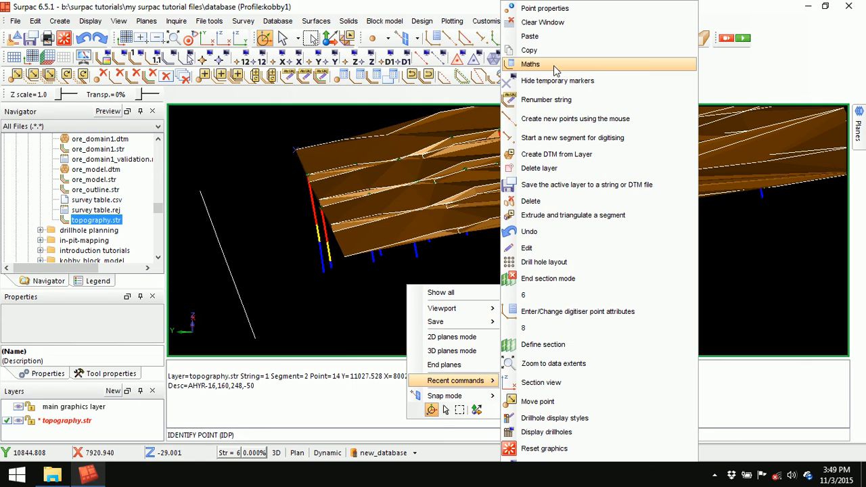
pyautogui.click(248, 149)
# Set up segment maths that assigns the field z the high-Y corner point's elevation of 182.252.
pyautogui.click(35, 21)
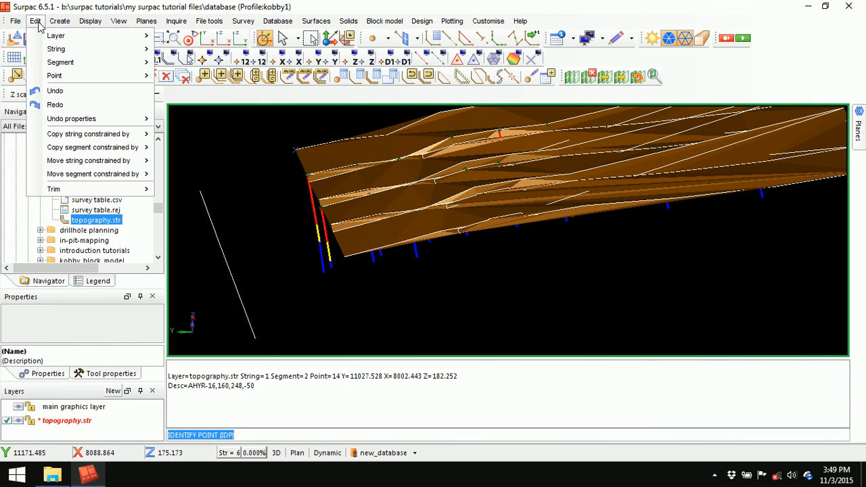
pyautogui.moveTo(59, 63)
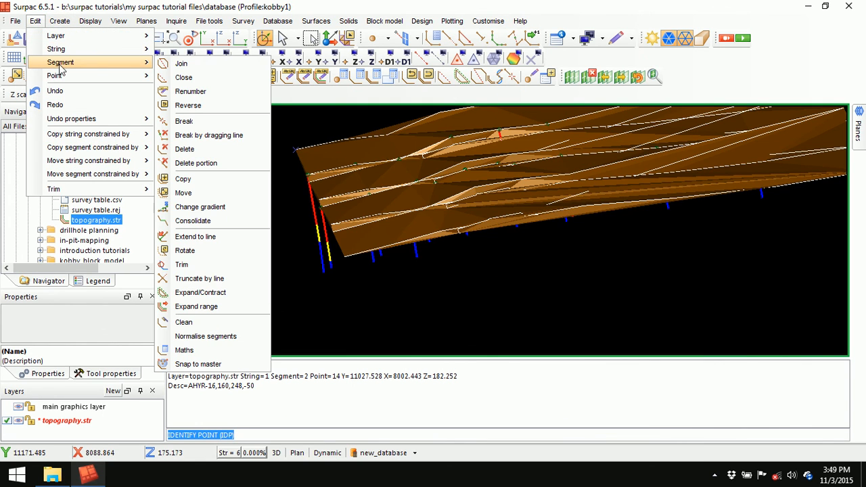
pyautogui.click(197, 351)
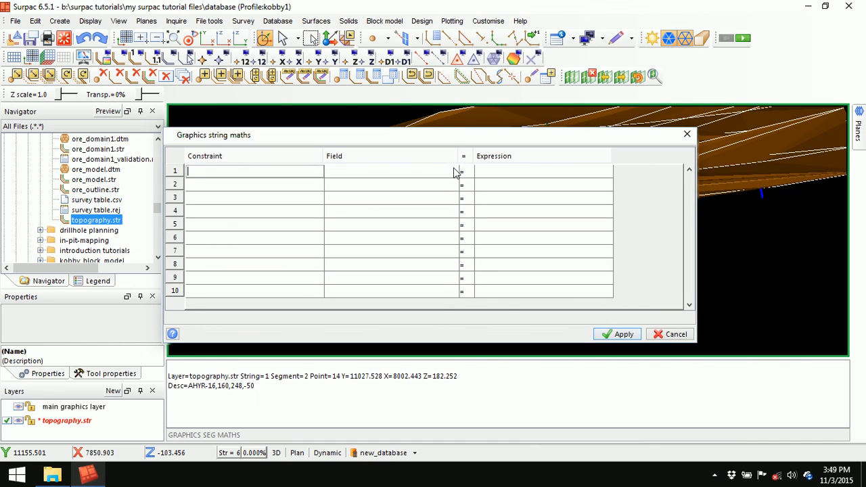
pyautogui.click(455, 172)
pyautogui.click(413, 217)
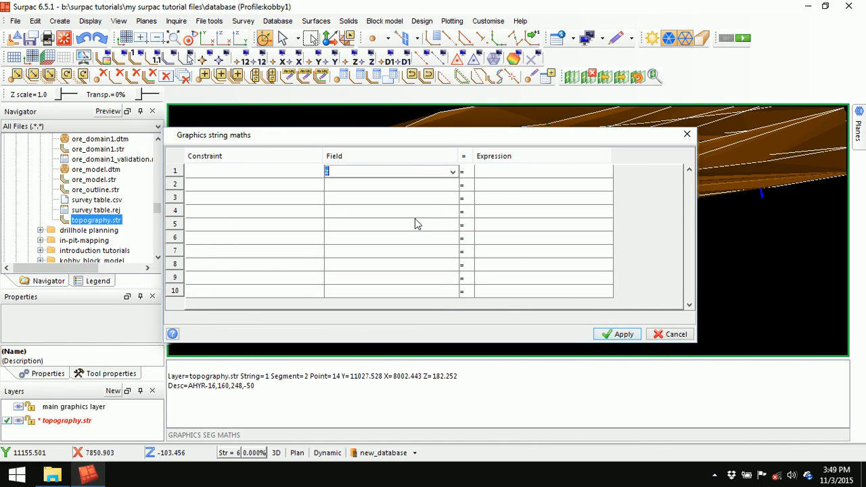
pyautogui.click(508, 174)
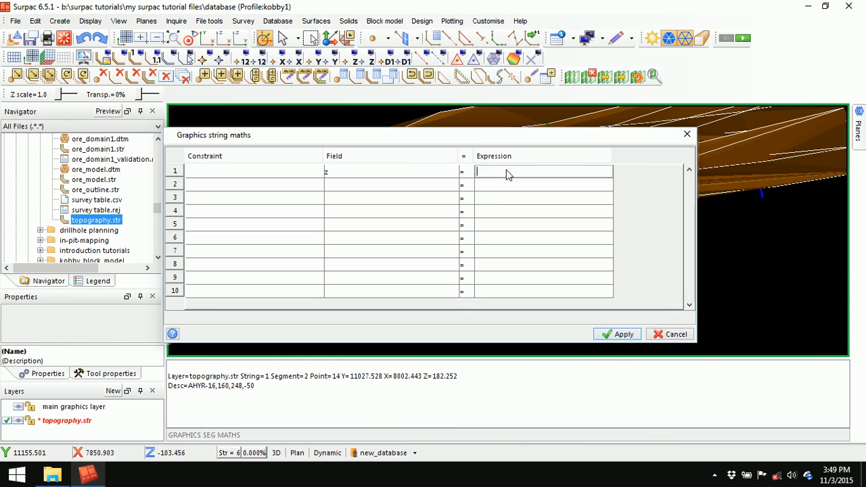
pyautogui.doubleClick(447, 377)
pyautogui.rightClick(447, 379)
pyautogui.click(482, 398)
pyautogui.click(492, 171)
pyautogui.rightClick(492, 172)
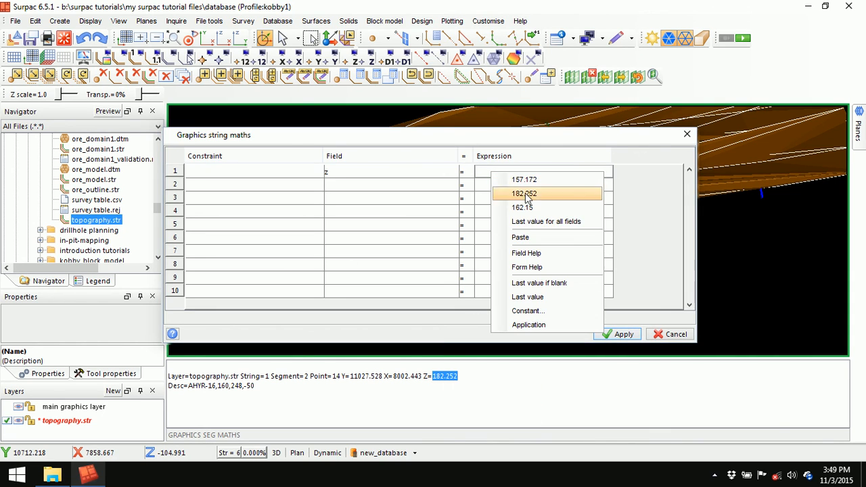
pyautogui.click(537, 237)
# Apply the z maths to the digitised segment beyond the high-Y end of the topography, and clear the messages.
pyautogui.click(616, 334)
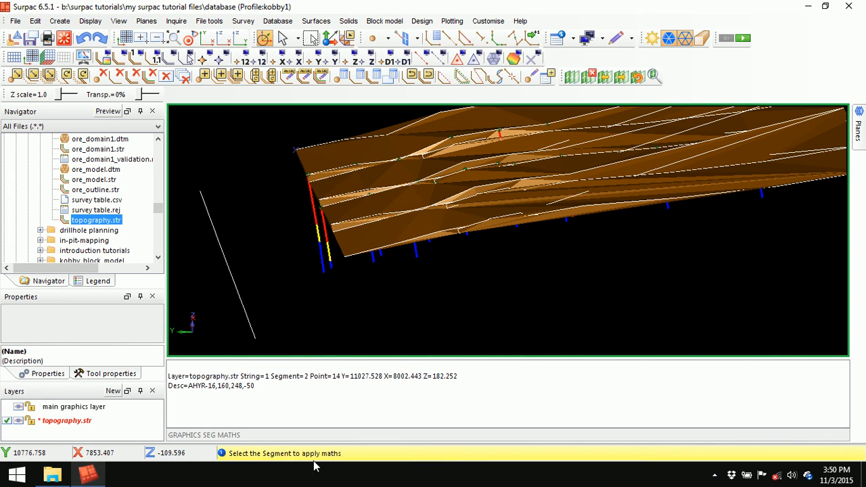
pyautogui.click(235, 277)
pyautogui.press('Escape')
pyautogui.rightClick(436, 388)
pyautogui.click(480, 395)
# Move both end points of each digitised end segment toward the low-X side, and clear the messages.
pyautogui.moveTo(523, 290); pyautogui.dragTo(520, 233)
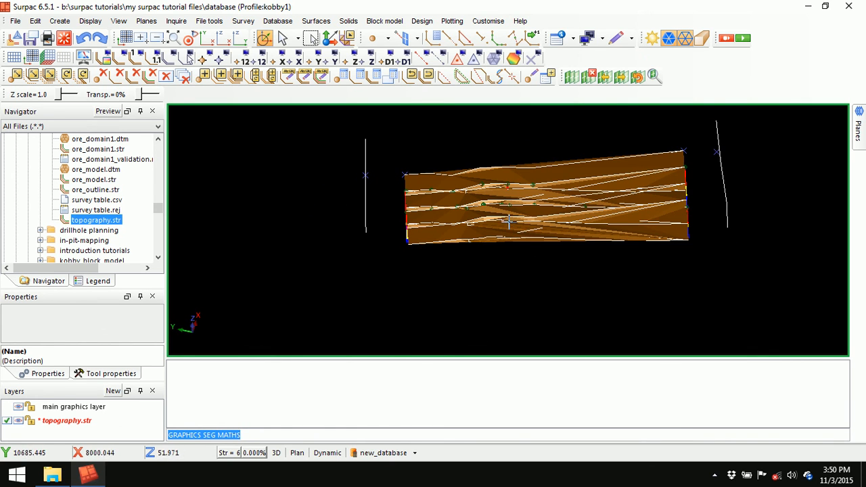
pyautogui.click(15, 74)
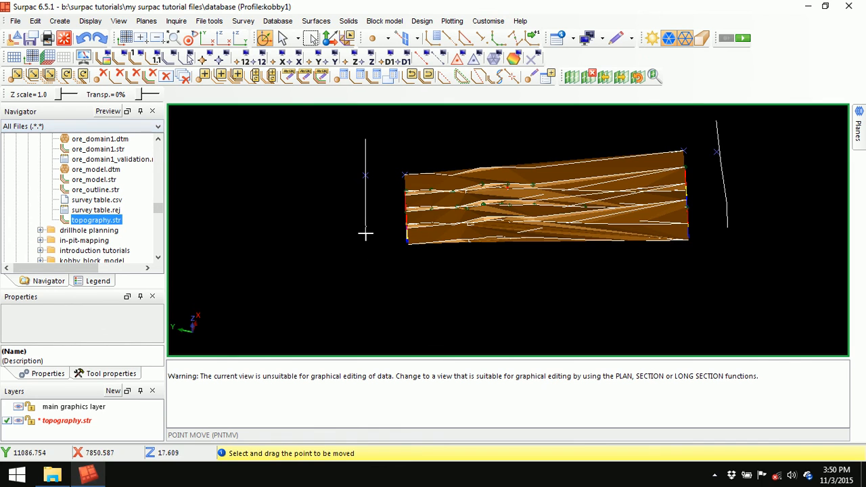
pyautogui.moveTo(364, 231); pyautogui.dragTo(366, 266)
pyautogui.moveTo(730, 235); pyautogui.dragTo(731, 257)
pyautogui.moveTo(365, 139); pyautogui.dragTo(366, 155)
pyautogui.moveTo(717, 120); pyautogui.dragTo(718, 145)
pyautogui.press('Escape')
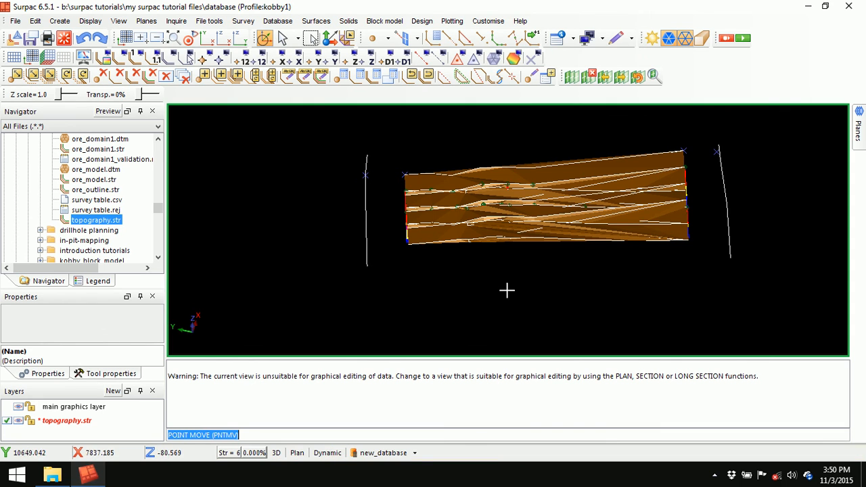
pyautogui.rightClick(523, 385)
pyautogui.click(567, 389)
# Save the layer as topography in Surpac DTM format, overwriting the existing string file, and clear the messages.
pyautogui.moveTo(538, 304); pyautogui.dragTo(526, 280)
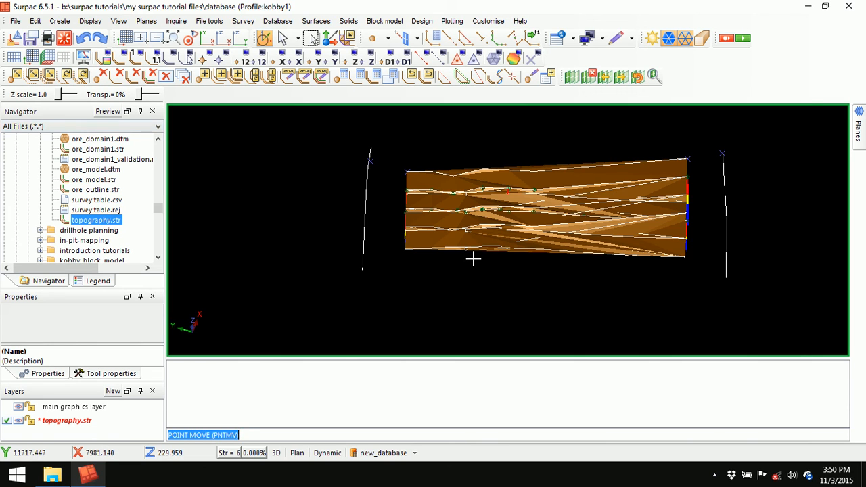
pyautogui.hotkey('ctrl', 's')
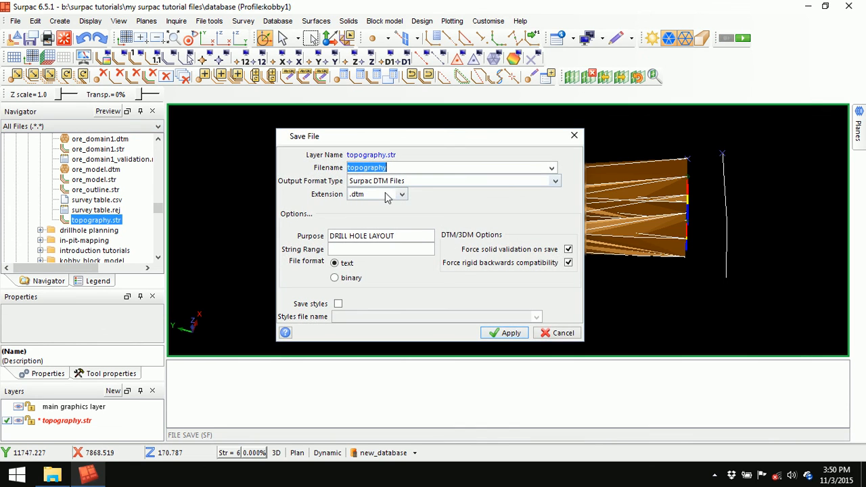
pyautogui.click(511, 333)
pyautogui.click(482, 270)
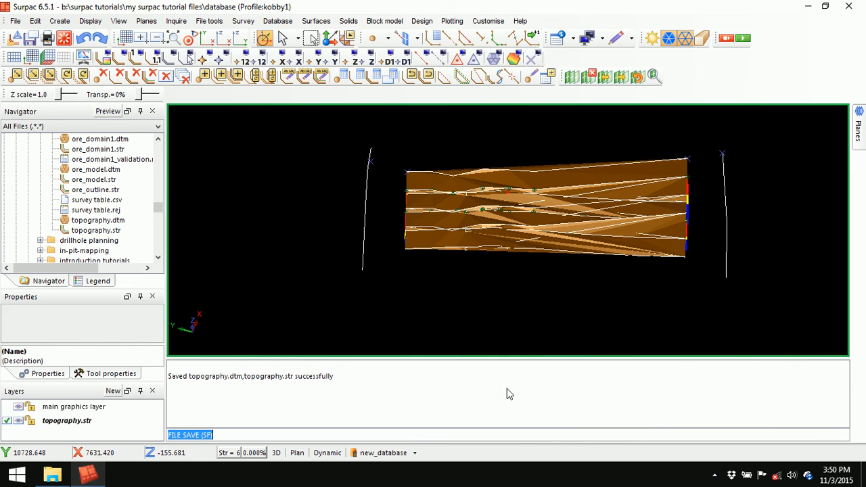
pyautogui.rightClick(553, 393)
pyautogui.click(581, 395)
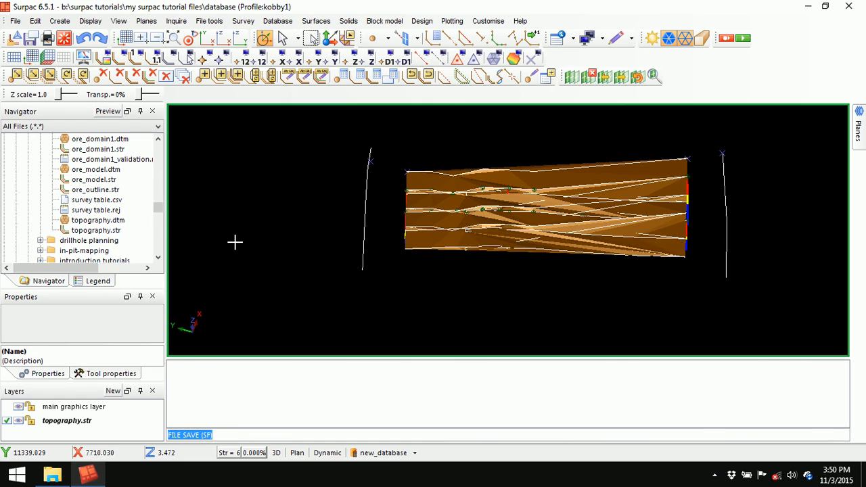
# Delete the file topography.dtm from the database folder.
pyautogui.click(115, 221)
pyautogui.press('Delete')
pyautogui.press('Return')
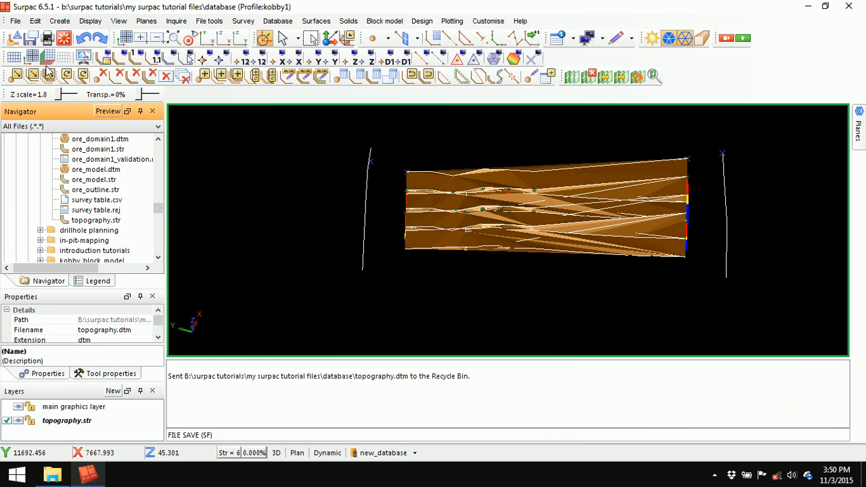
# Reset the graphics and open topography.str again in the empty viewport.
pyautogui.click(64, 38)
pyautogui.click(97, 221)
pyautogui.moveTo(99, 224); pyautogui.dragTo(575, 280)
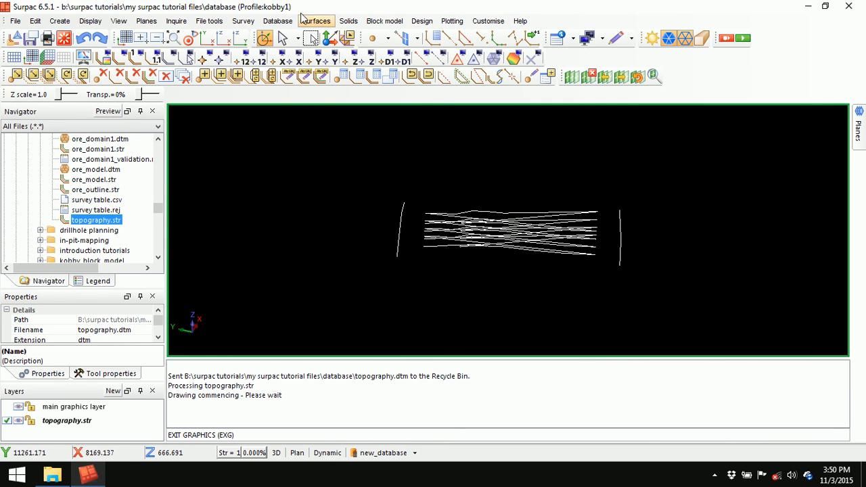
# Create a DTM from the topography layer with object ID 1 on the XY plane, without the break line test.
pyautogui.click(304, 19)
pyautogui.click(332, 33)
pyautogui.click(311, 267)
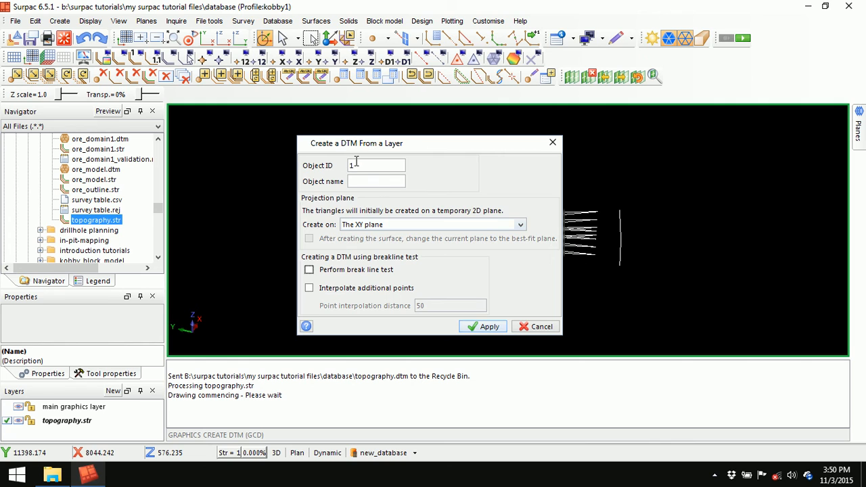
pyautogui.click(485, 326)
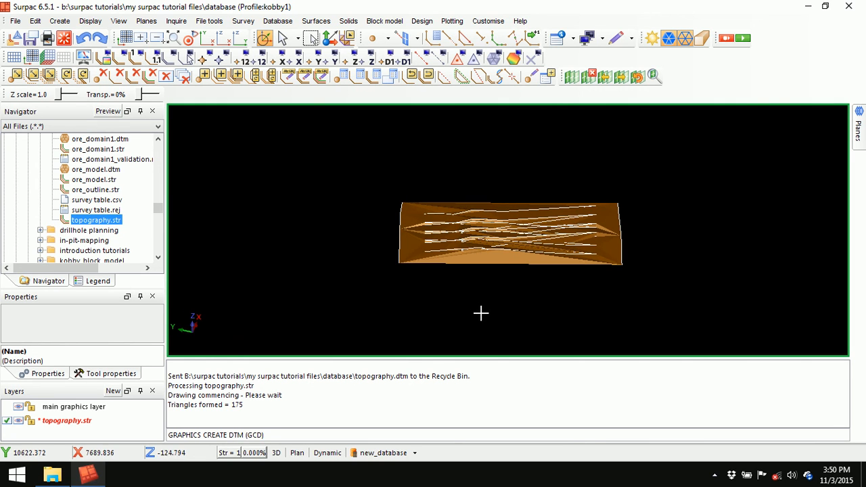
# Save the triangulated layer as topography in Surpac DTM format, replacing the existing string file, and clear the messages.
pyautogui.click(31, 37)
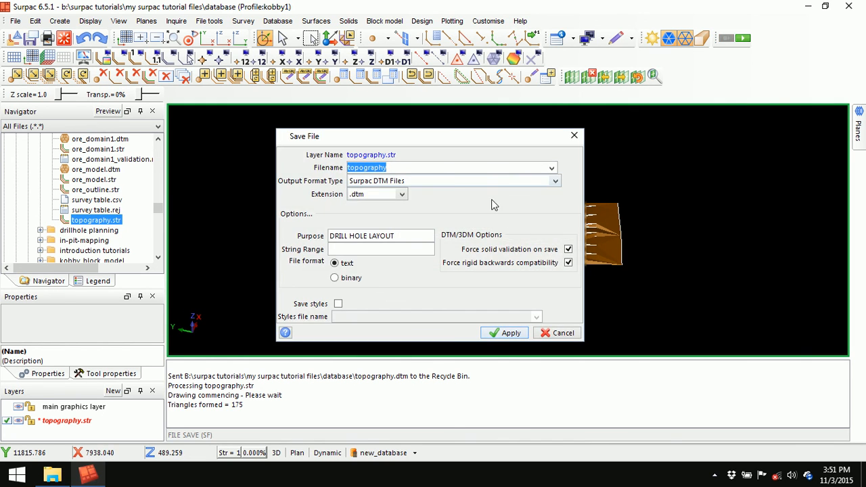
pyautogui.click(509, 332)
pyautogui.click(484, 270)
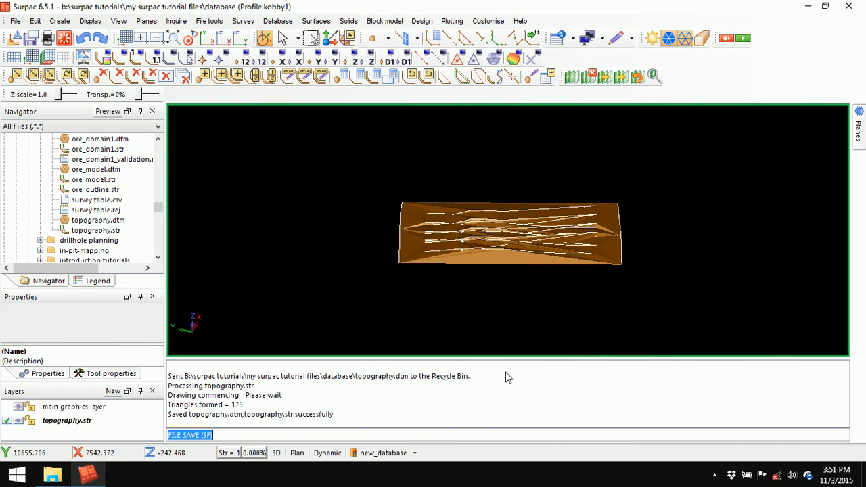
pyautogui.rightClick(539, 385)
pyautogui.click(572, 384)
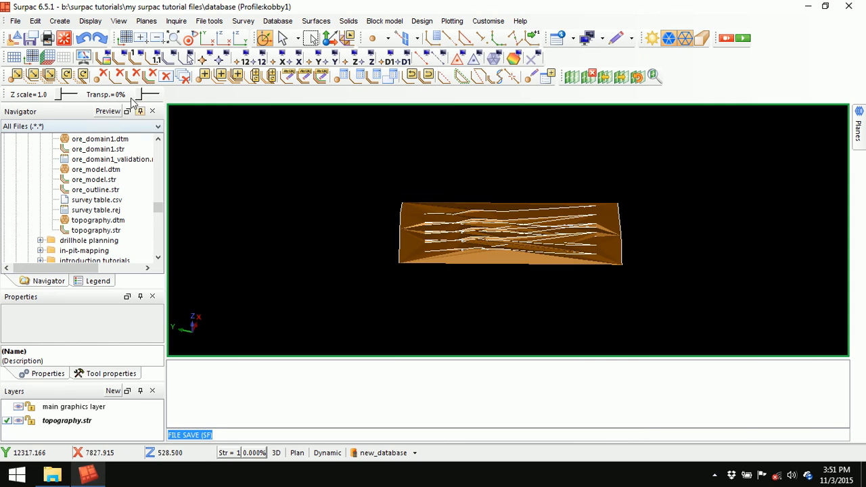
# Reopen topography.dtm in reset graphics and display the drillholes with it, coloured by assay field au_ave_ppm and without a hole constraint.
pyautogui.click(64, 38)
pyautogui.moveTo(100, 223); pyautogui.dragTo(397, 219)
pyautogui.click(396, 453)
pyautogui.click(404, 378)
pyautogui.click(324, 203)
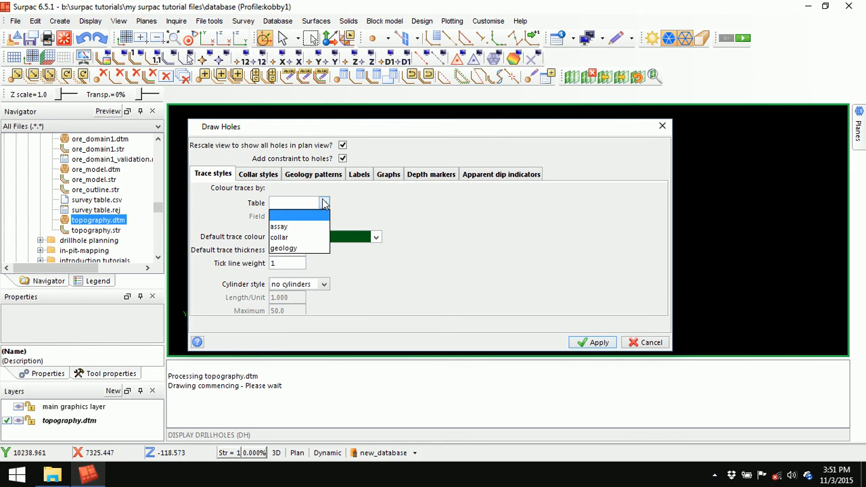
pyautogui.click(323, 221)
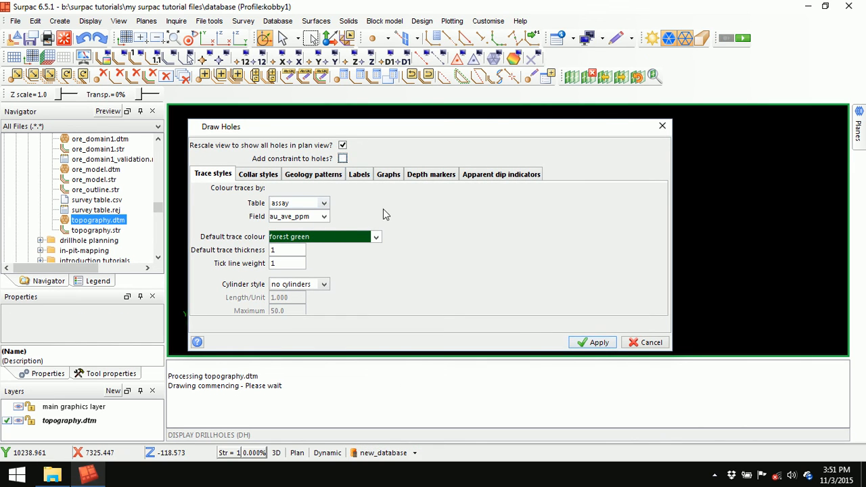
pyautogui.click(594, 343)
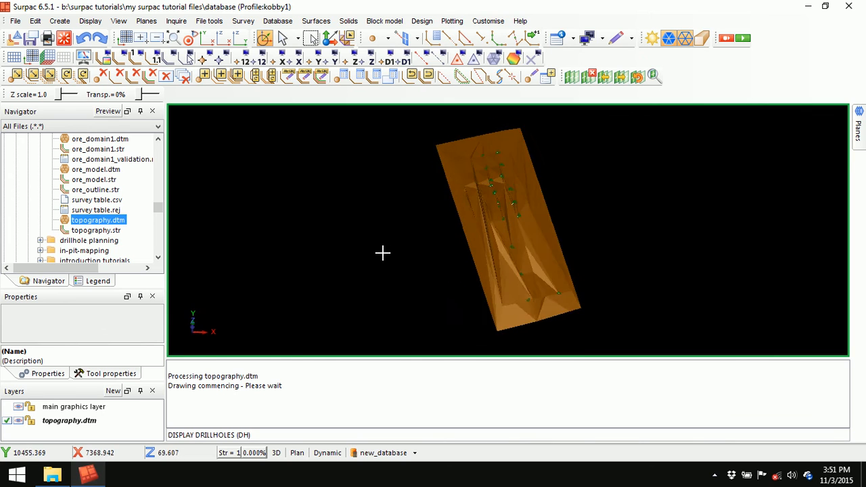
pyautogui.moveTo(388, 251); pyautogui.dragTo(378, 234)
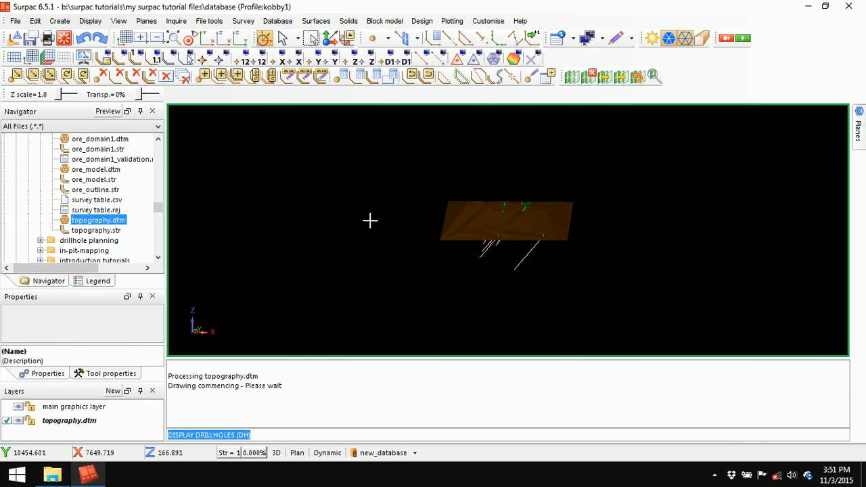
# Load ore_model.dtm alongside the topography and remove that layer again.
pyautogui.click(157, 139)
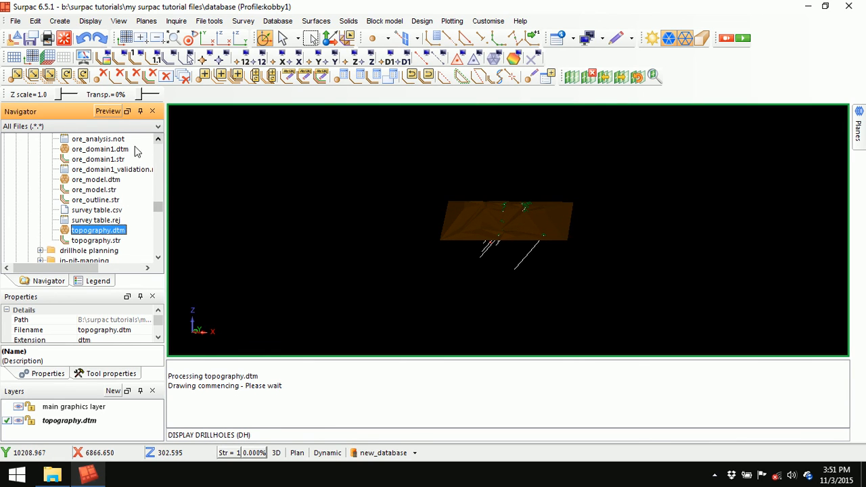
pyautogui.moveTo(115, 181); pyautogui.dragTo(325, 182)
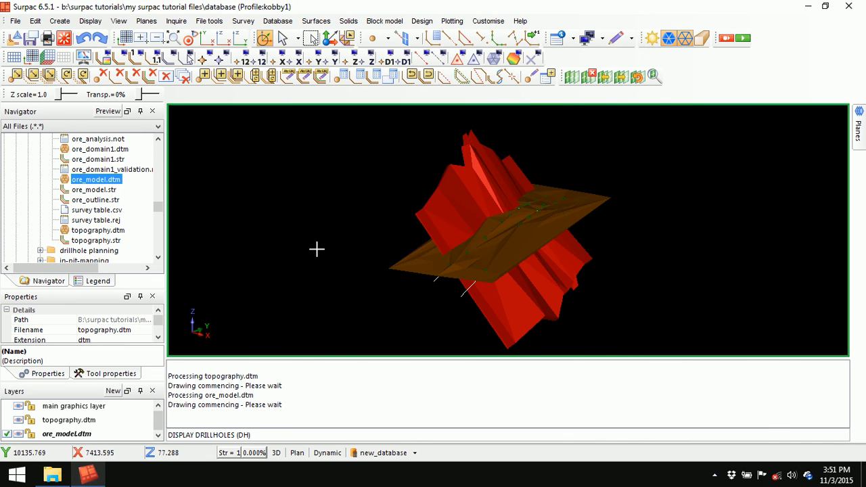
pyautogui.rightClick(85, 433)
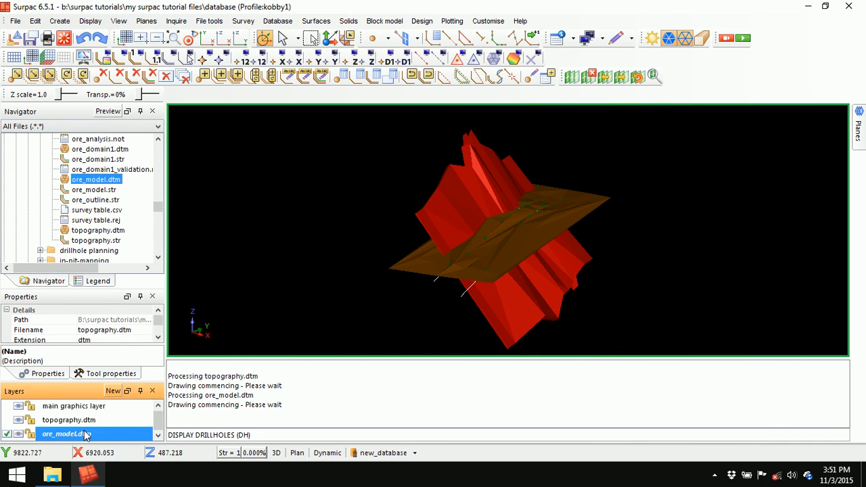
pyautogui.click(124, 454)
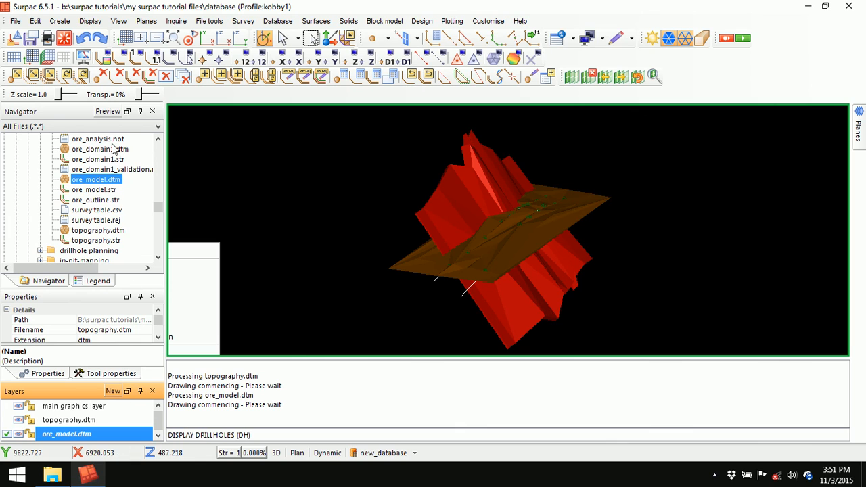
# Load ore_domain1.dtm to check it against the topography surface and drillholes, and clear the messages.
pyautogui.moveTo(108, 149)
pyautogui.mouseDown()
pyautogui.moveTo(477, 268)
pyautogui.moveTo(430, 236)
pyautogui.mouseUp()
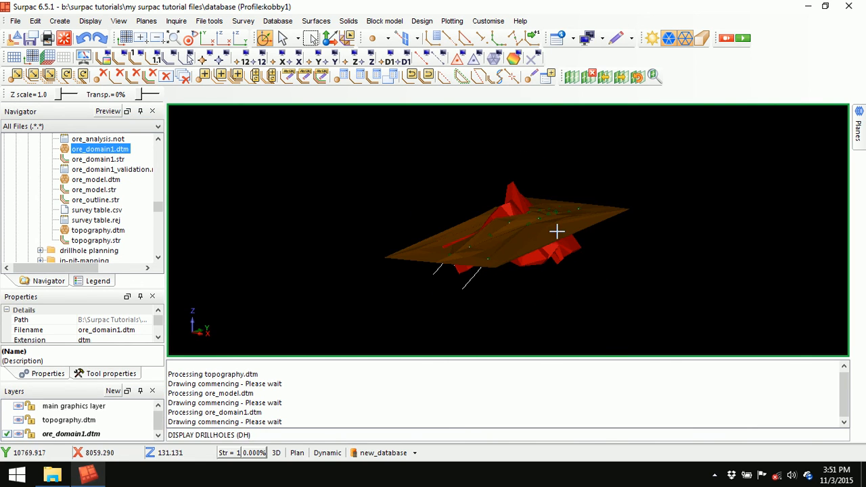
pyautogui.moveTo(556, 230); pyautogui.dragTo(538, 202, button='middle')
pyautogui.moveTo(535, 212); pyautogui.dragTo(492, 208)
pyautogui.scroll(3, 493, 207)
pyautogui.moveTo(524, 220); pyautogui.dragTo(498, 248, button='middle')
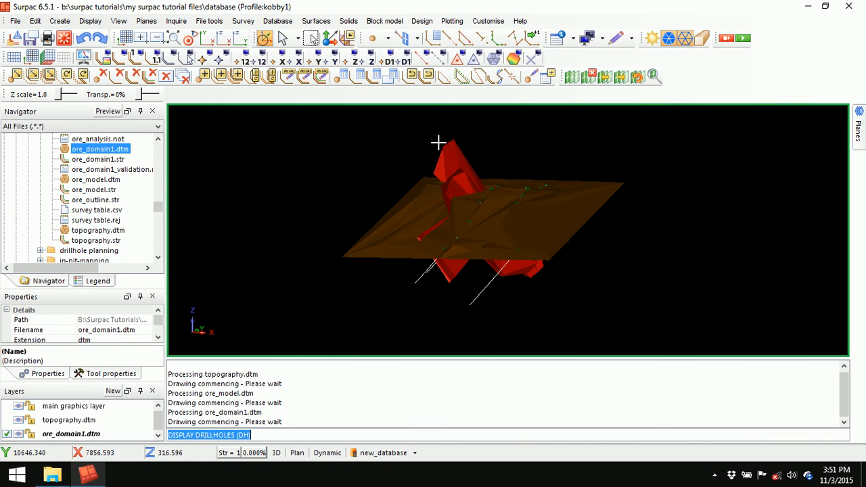
pyautogui.moveTo(621, 274); pyautogui.dragTo(596, 278)
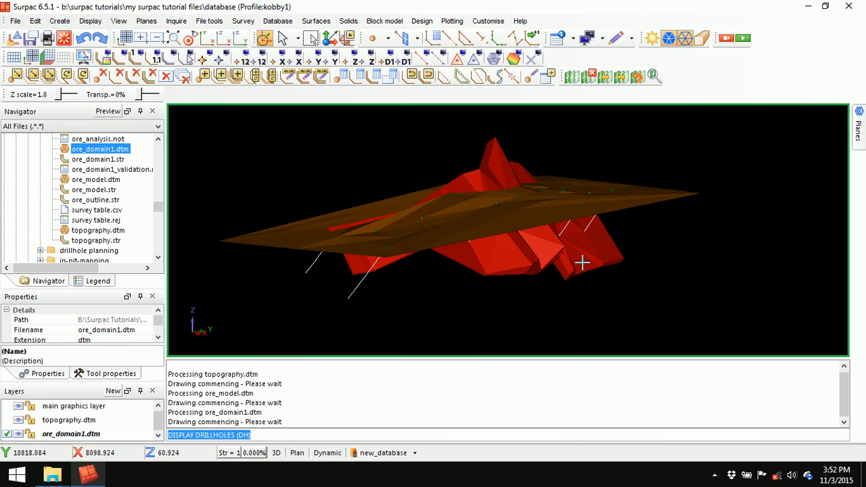
pyautogui.rightClick(495, 379)
pyautogui.click(541, 383)
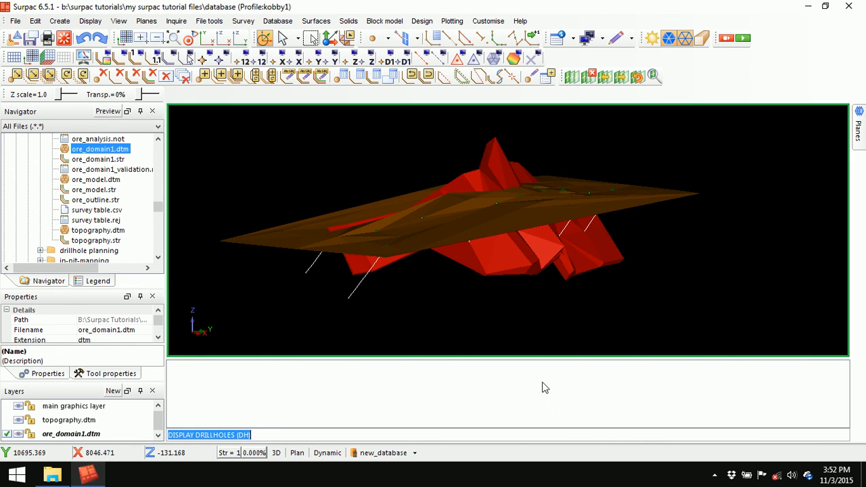
pyautogui.moveTo(518, 282); pyautogui.dragTo(549, 217)
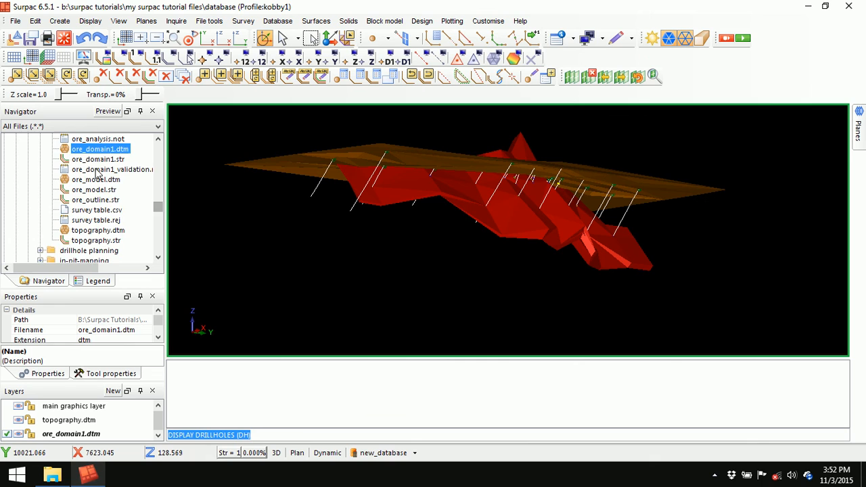
# Add the base_oxide.dtm and base_transition.dtm surfaces to the view with the topography and ore domain.
pyautogui.scroll(2, 113, 161)
pyautogui.scroll(2, 112, 152)
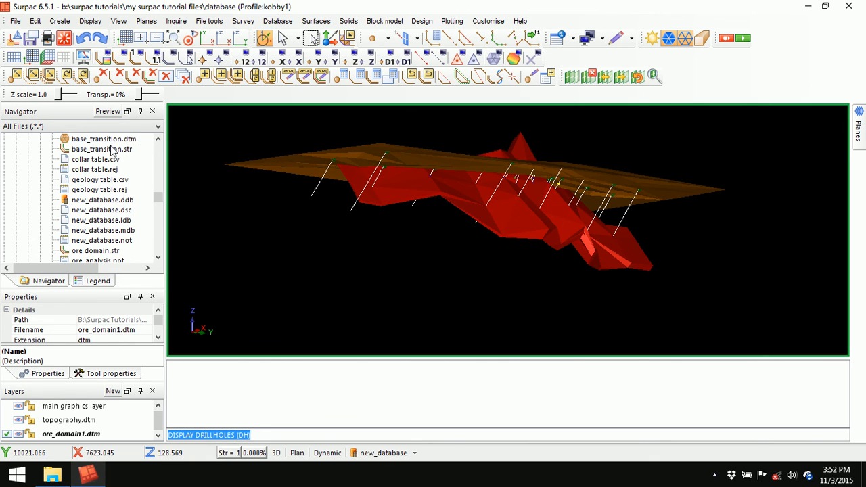
pyautogui.scroll(1, 112, 156)
pyautogui.moveTo(98, 151); pyautogui.dragTo(255, 146)
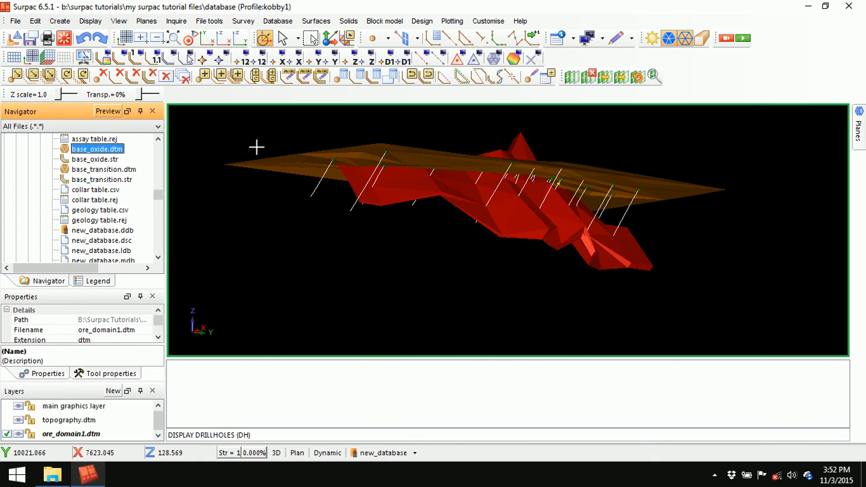
pyautogui.moveTo(101, 169); pyautogui.dragTo(280, 176)
# Examine how the topography, base of oxide and base of transition surfaces lie relative to the ore domain, and clear the messages.
pyautogui.moveTo(282, 246); pyautogui.dragTo(356, 223)
pyautogui.scroll(2, 431, 234)
pyautogui.moveTo(432, 234)
pyautogui.mouseDown()
pyautogui.moveTo(518, 271)
pyautogui.moveTo(605, 265)
pyautogui.moveTo(384, 264)
pyautogui.moveTo(441, 271)
pyautogui.moveTo(488, 217)
pyautogui.mouseUp()
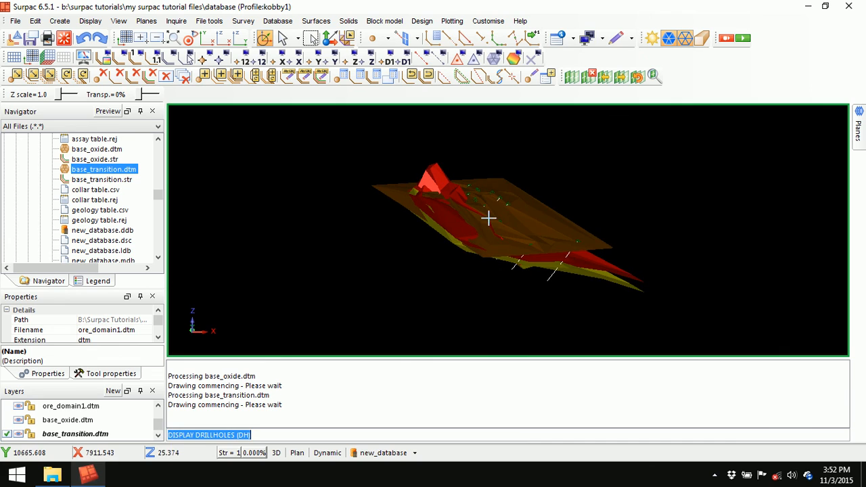
pyautogui.moveTo(476, 249); pyautogui.dragTo(470, 294)
pyautogui.rightClick(455, 380)
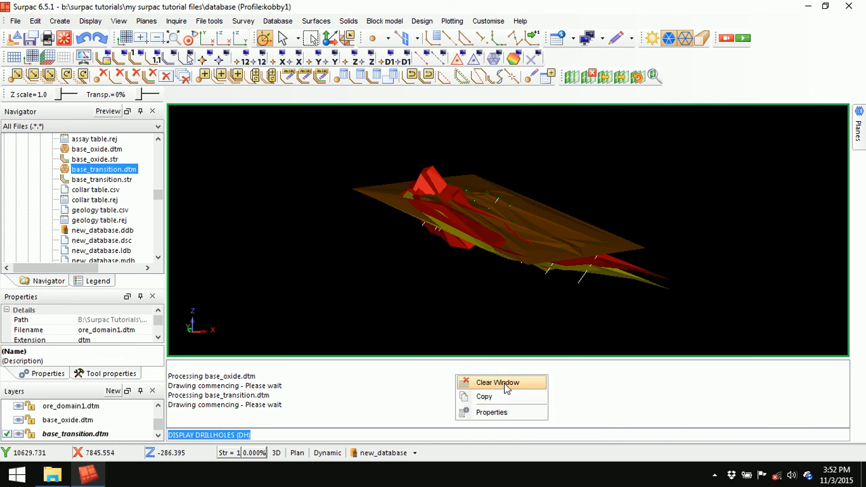
pyautogui.click(467, 383)
pyautogui.moveTo(523, 293); pyautogui.dragTo(480, 165)
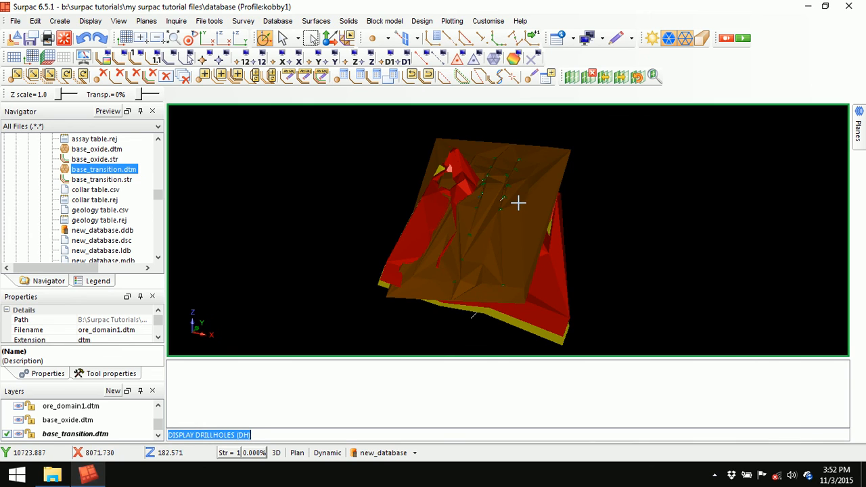